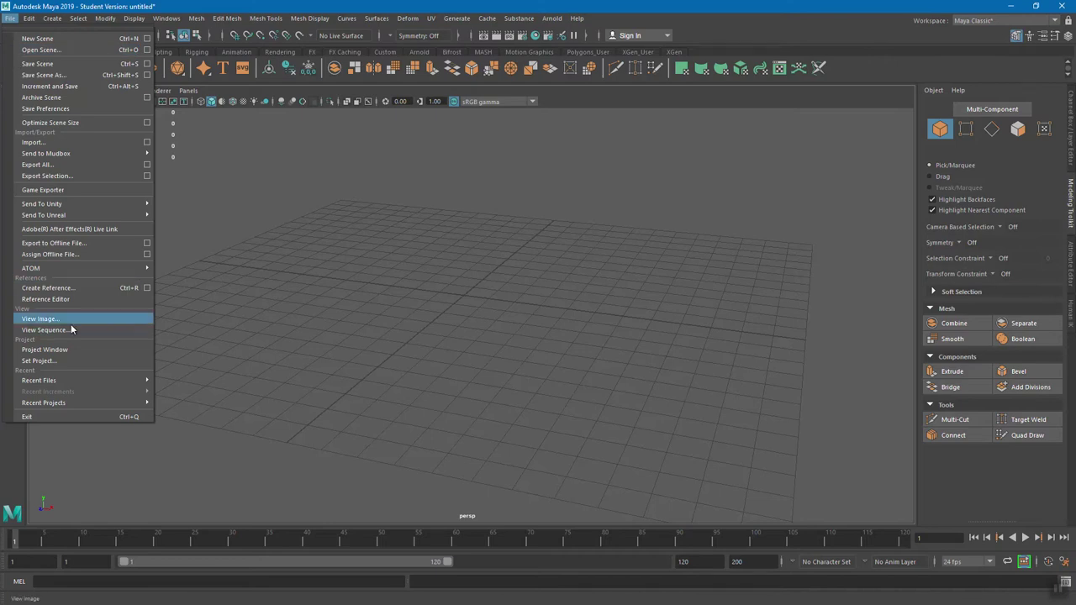
Step: Set the folder whose name ends in Project3 on the Desktop as the current project
left_click(69, 360)
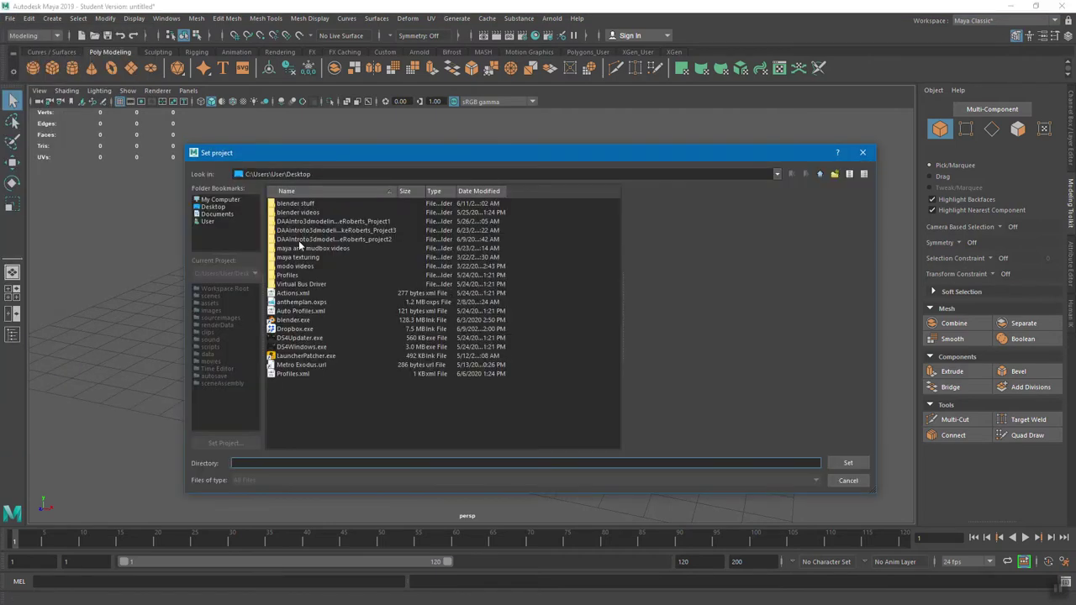
left_click(353, 231)
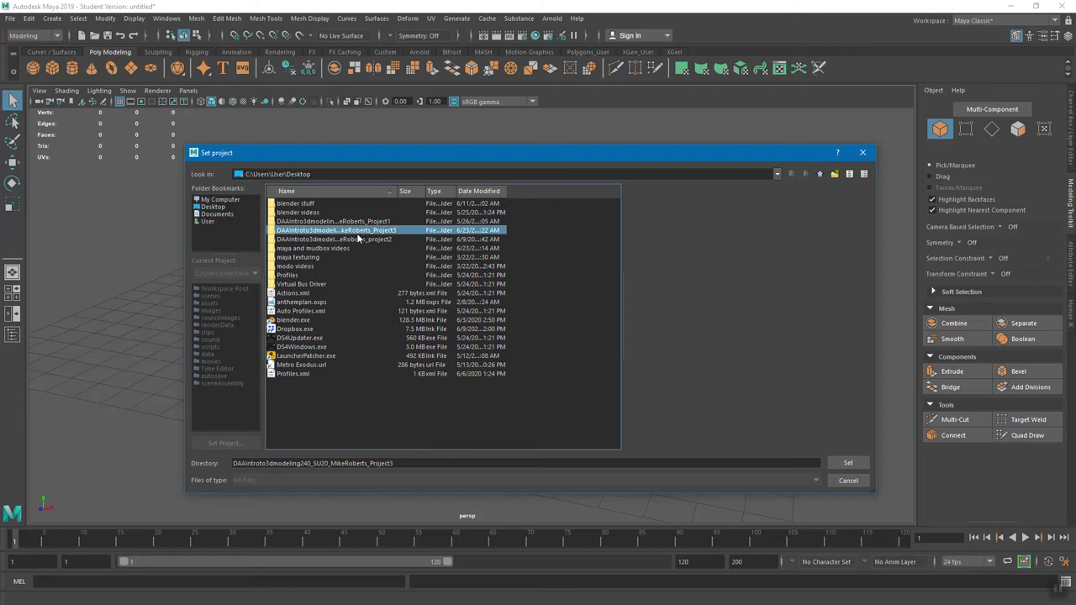
left_click(856, 467)
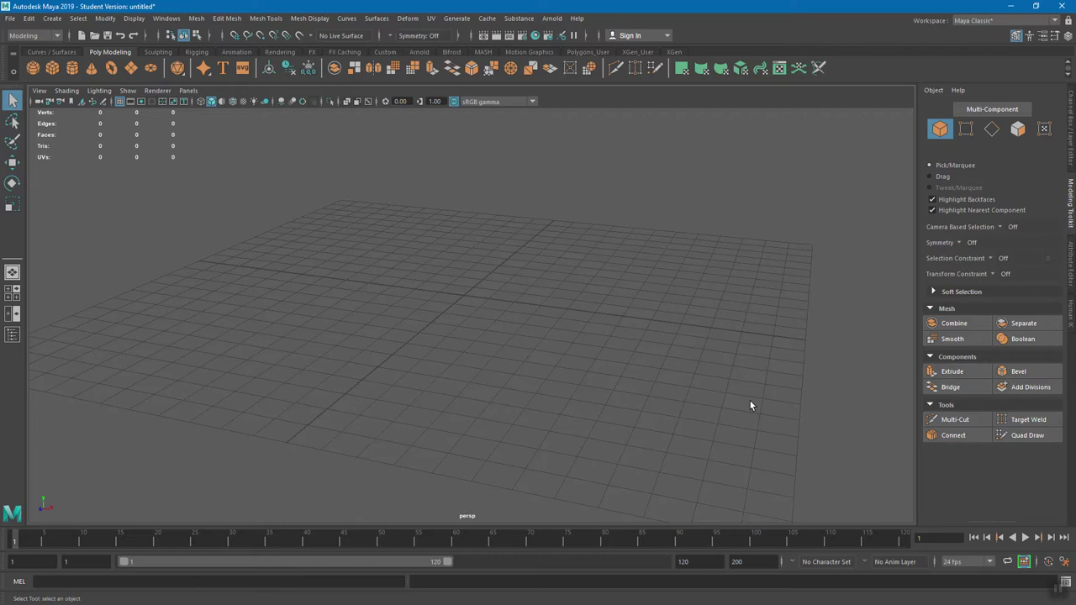
Step: Bring up the dialog for opening a scene and select the Project3 desk .mb file in the scenes folder
left_click(10, 19)
left_click(42, 50)
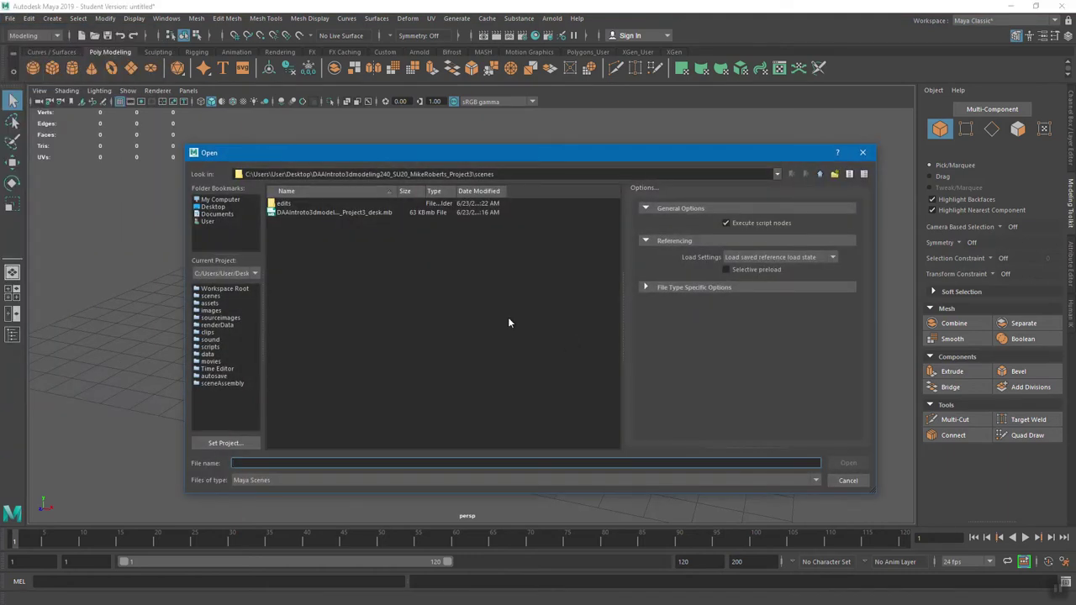
left_click(372, 212)
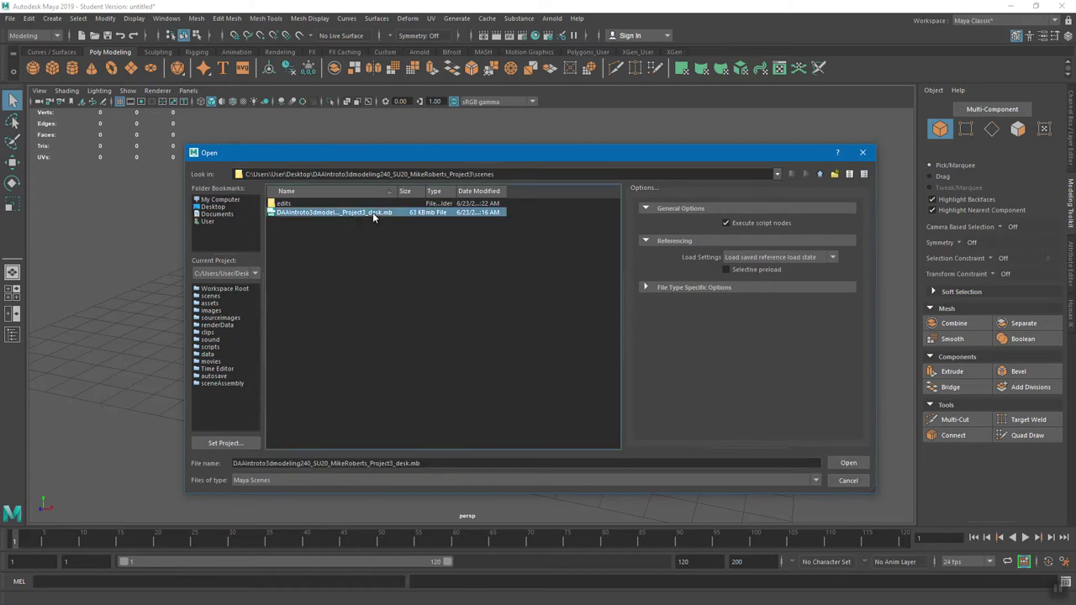
Step: Browse the project's sourceimages folder with the file type filter on All Files, and return the filter to Maya Scenes
left_click(819, 175)
double_click(303, 311)
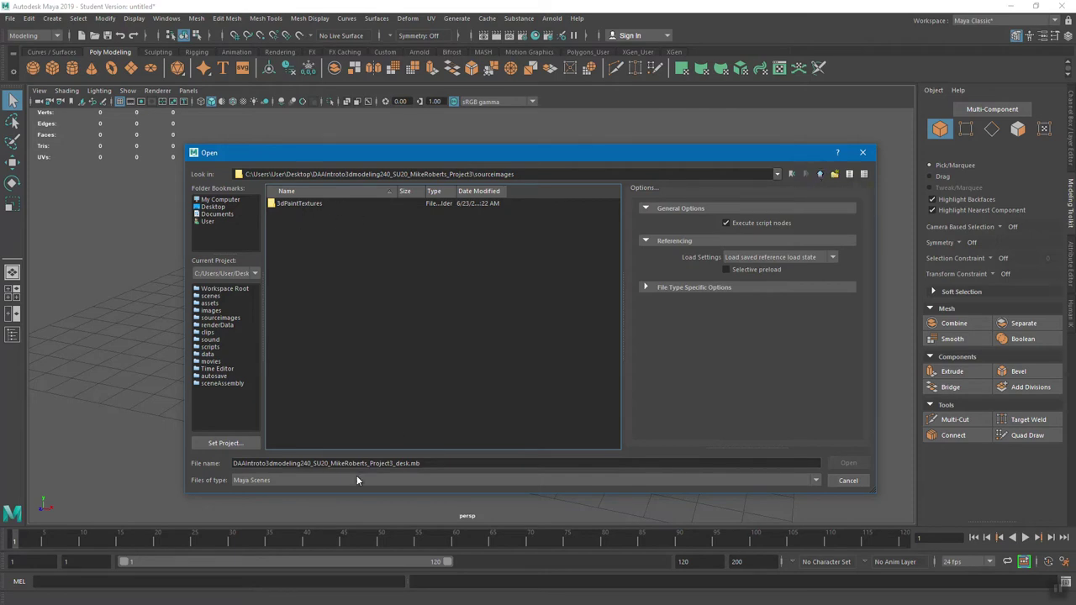
left_click(383, 481)
left_click(319, 517)
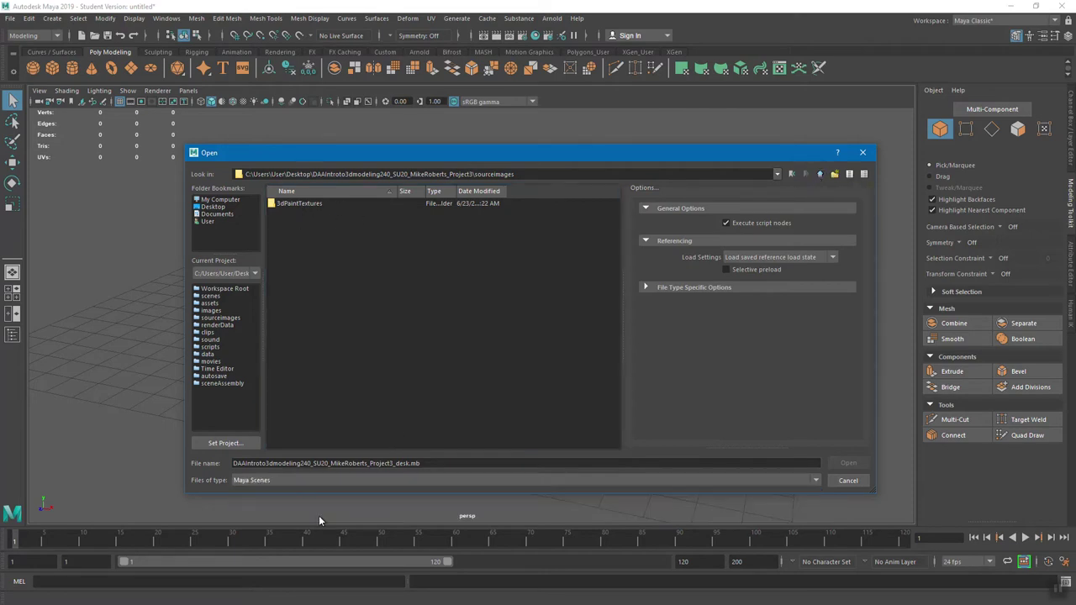
left_click(307, 483)
left_click(270, 513)
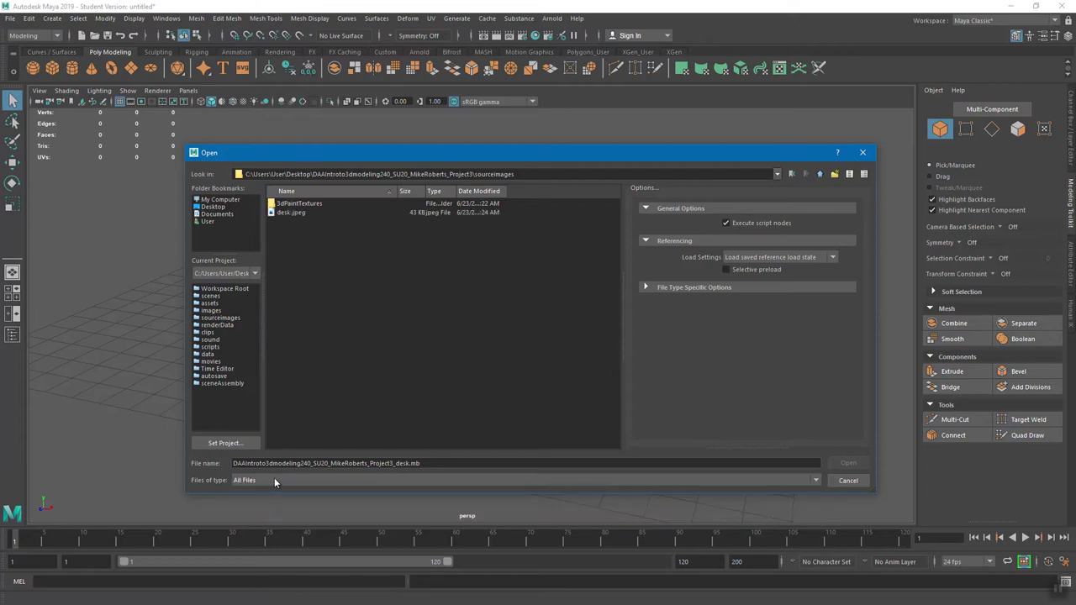
left_click(289, 481)
left_click(269, 492)
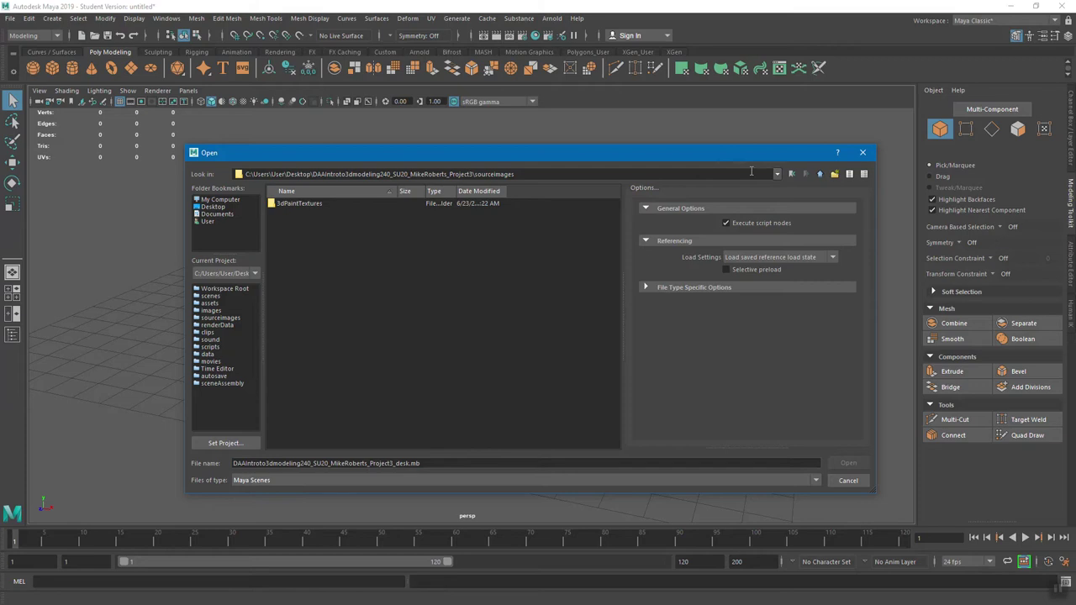
Step: Open the Project3 desk .mb scene from the project's scenes folder and continue past the student version notice
left_click(818, 174)
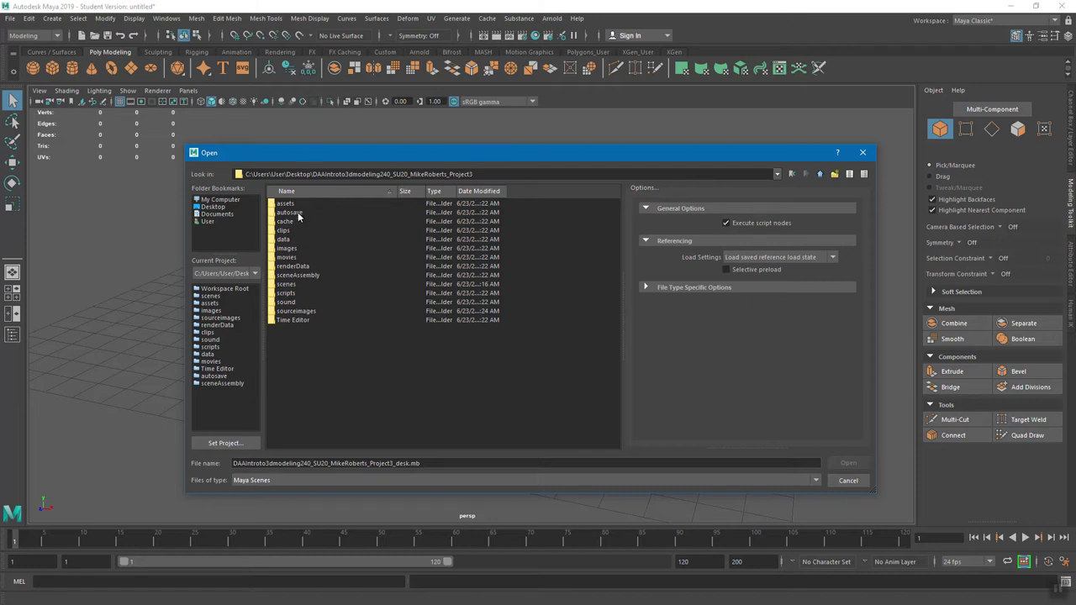
double_click(290, 285)
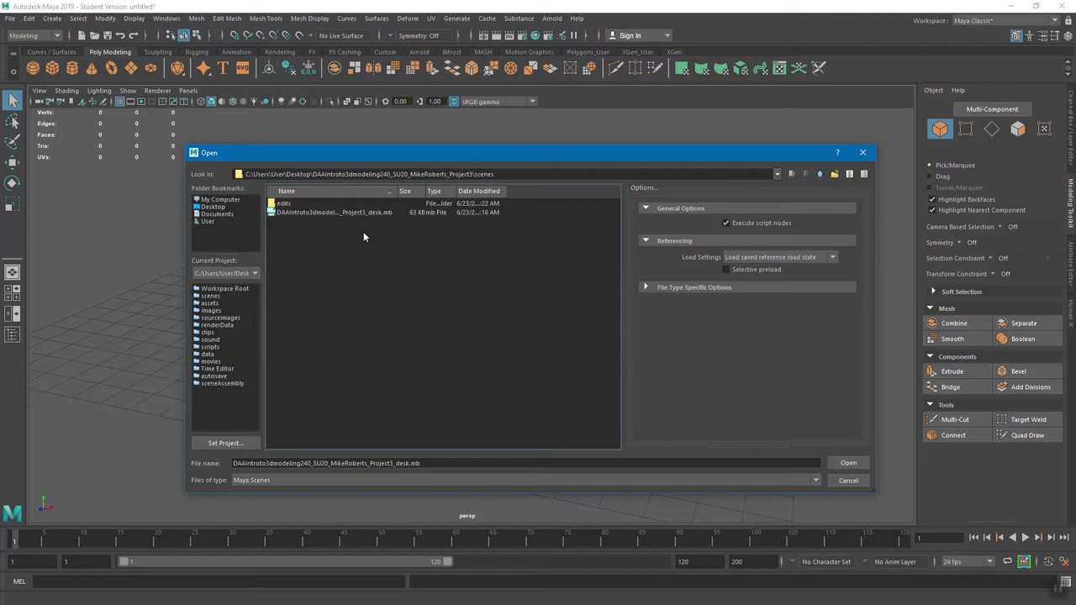
left_click(330, 213)
left_click(848, 463)
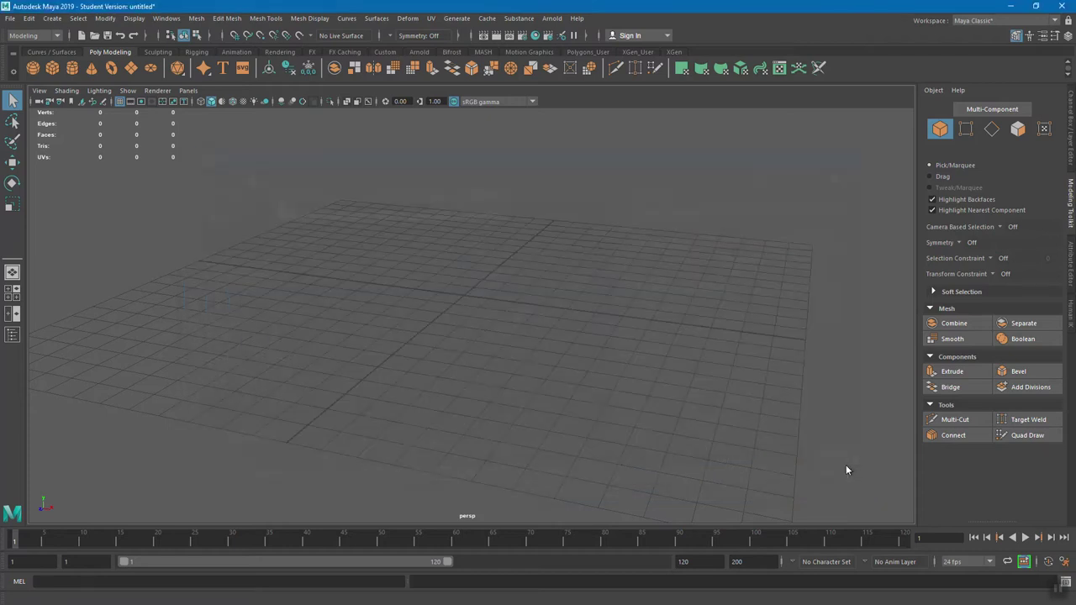
left_click(542, 311)
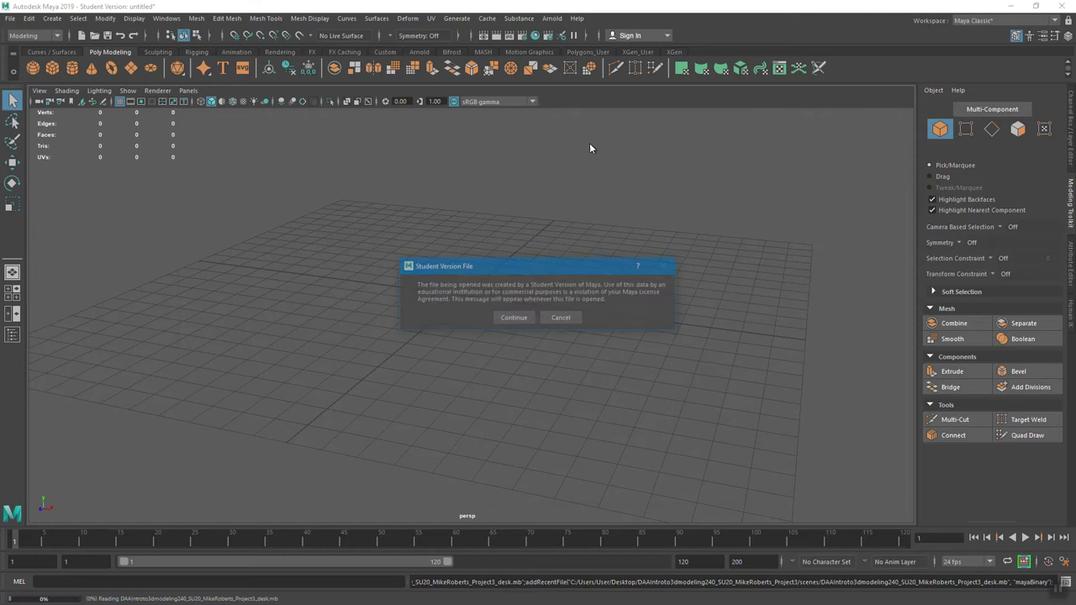
left_click(516, 317)
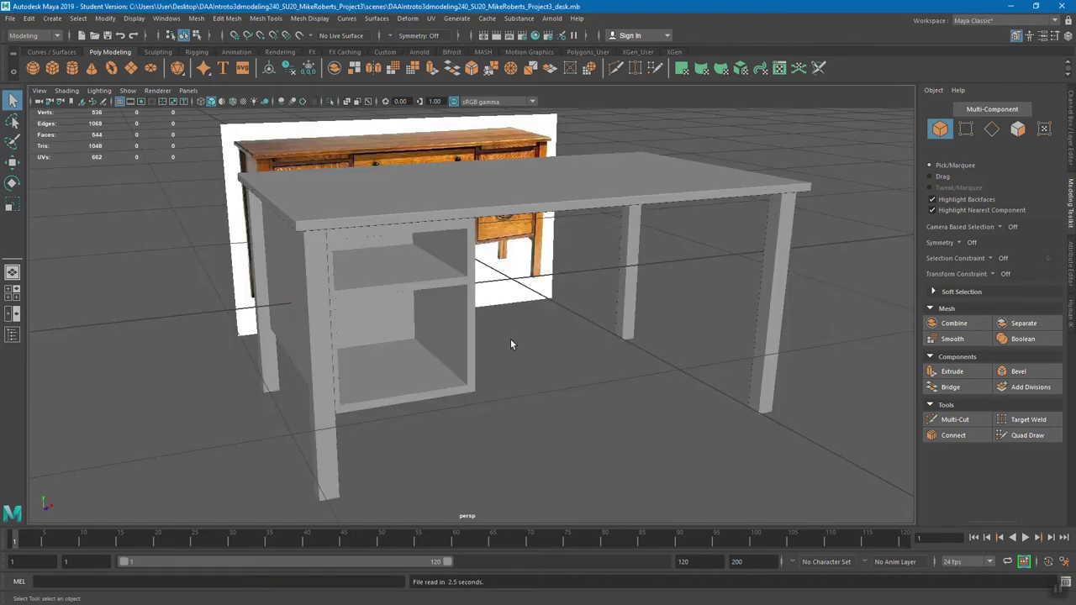
Step: Select the drawer cabinet under the desk top
left_click_drag(587, 283, 558, 185, "alt")
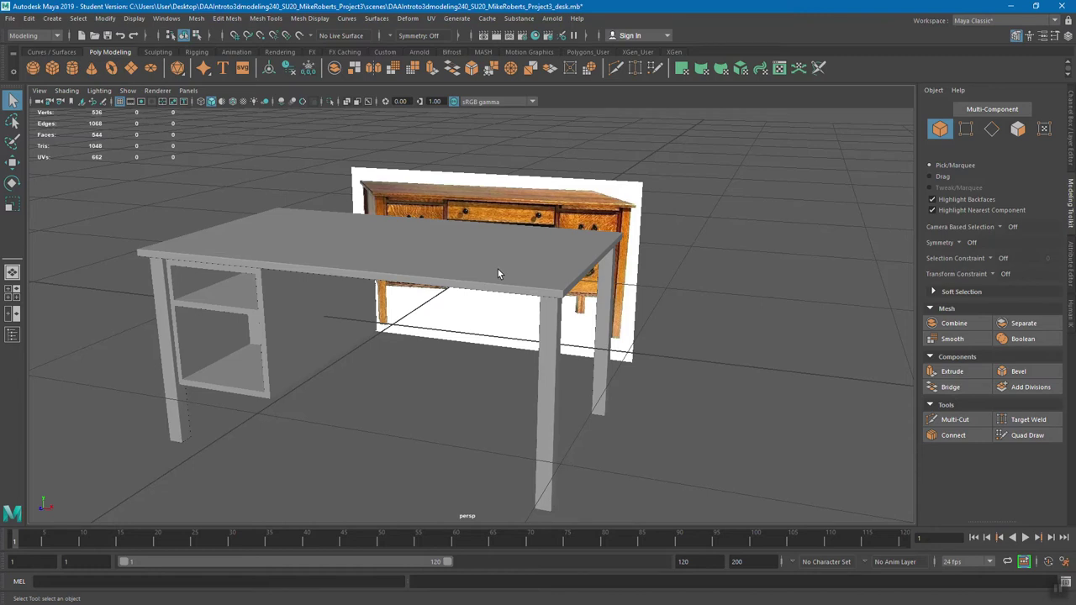
left_click_drag(406, 286, 334, 302, "alt")
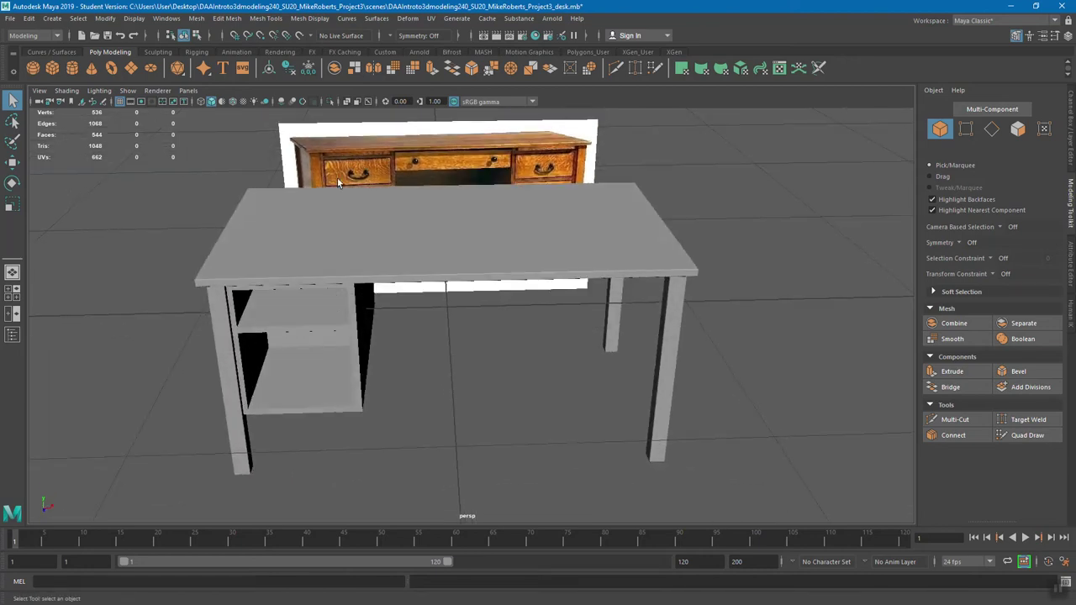
left_click_drag(444, 192, 449, 266, "alt")
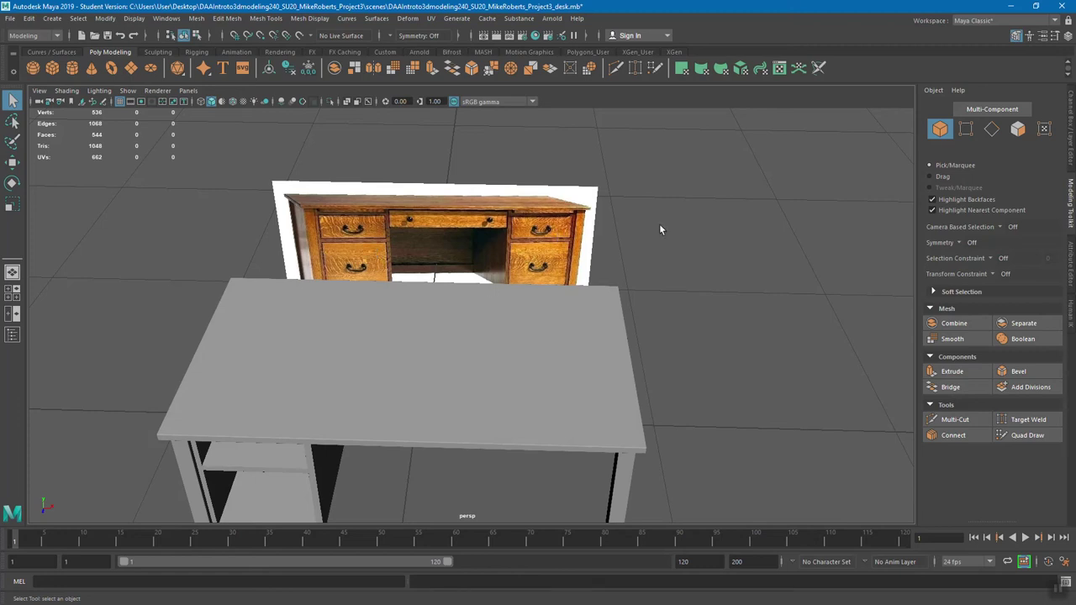
left_click_drag(659, 224, 461, 225, "alt")
left_click(412, 293)
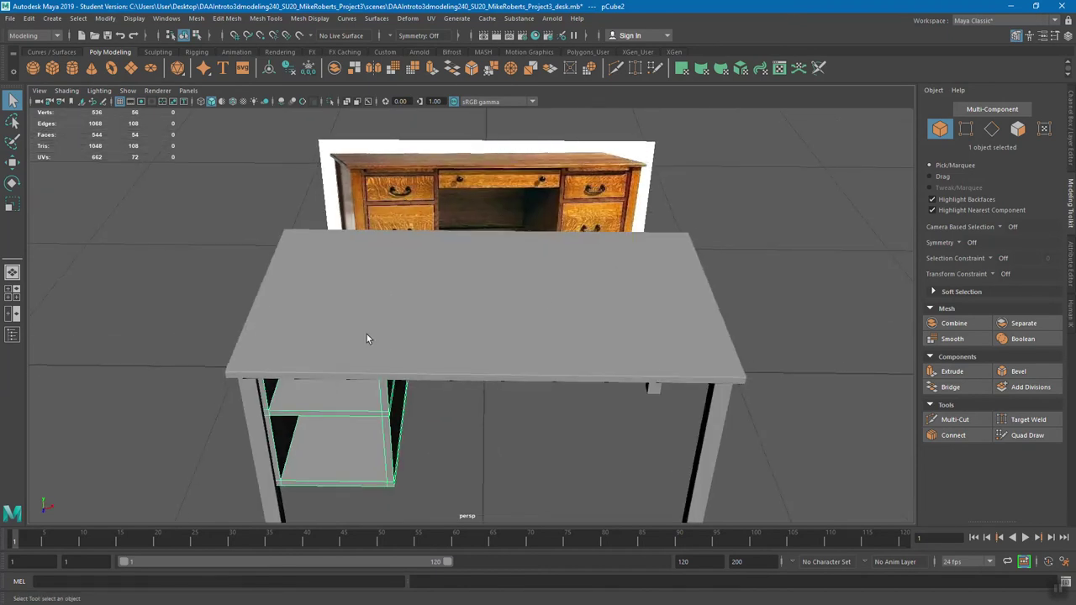
Step: Examine the drawer cabinet's two openings from the front and side against the reference desk image
left_click_drag(476, 353, 466, 270, "alt")
left_click_drag(460, 204, 483, 202, "alt")
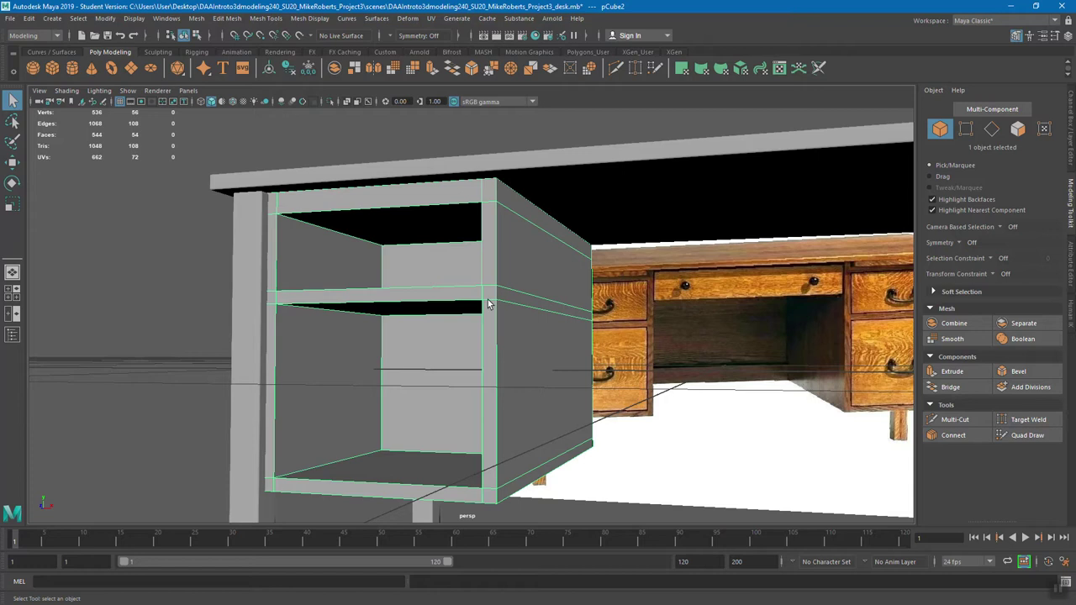
left_click_drag(498, 298, 576, 246, "alt")
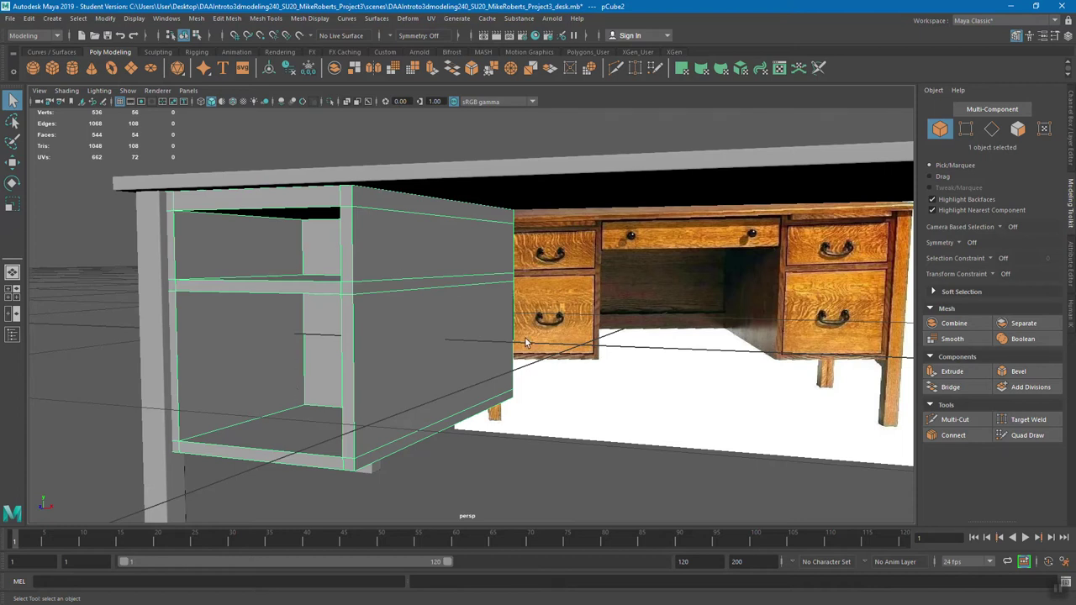
left_click_drag(337, 278, 359, 281, "alt")
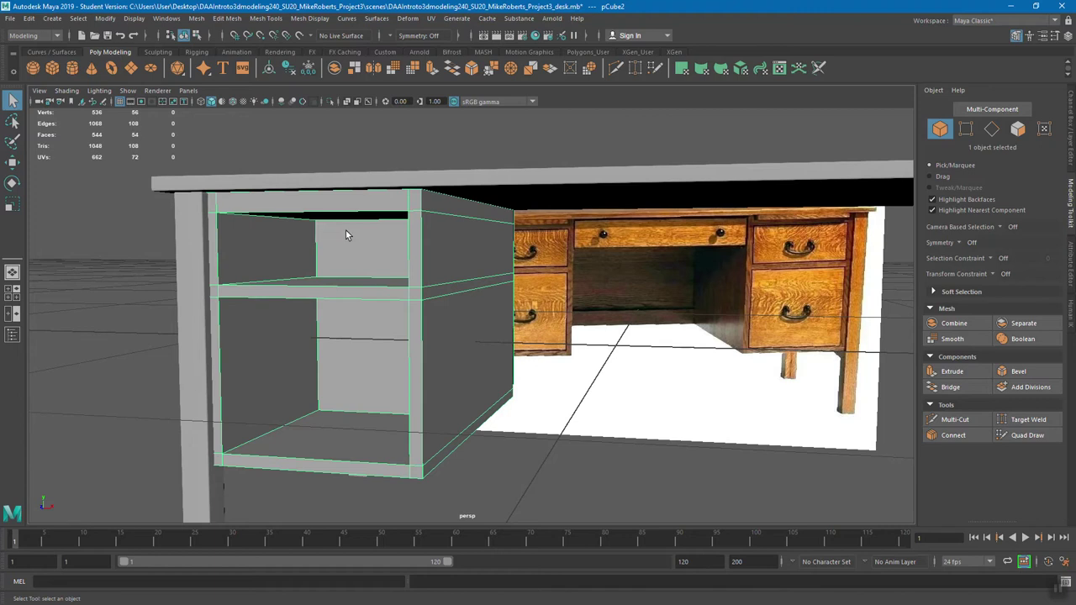
left_click(260, 36)
left_click_drag(380, 261, 388, 256, "alt")
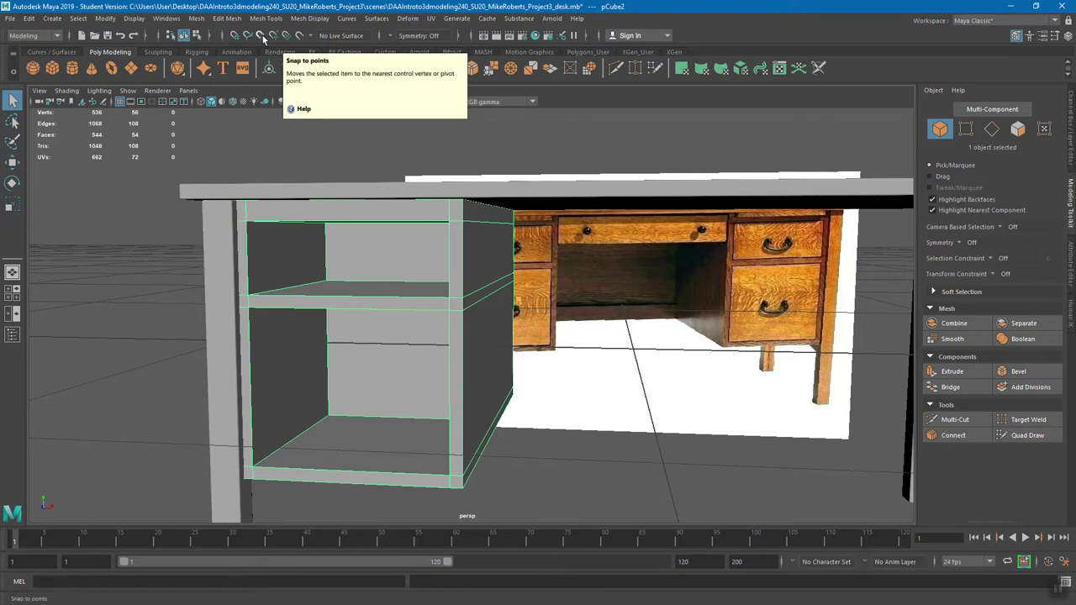
left_click_drag(385, 266, 390, 259, "alt")
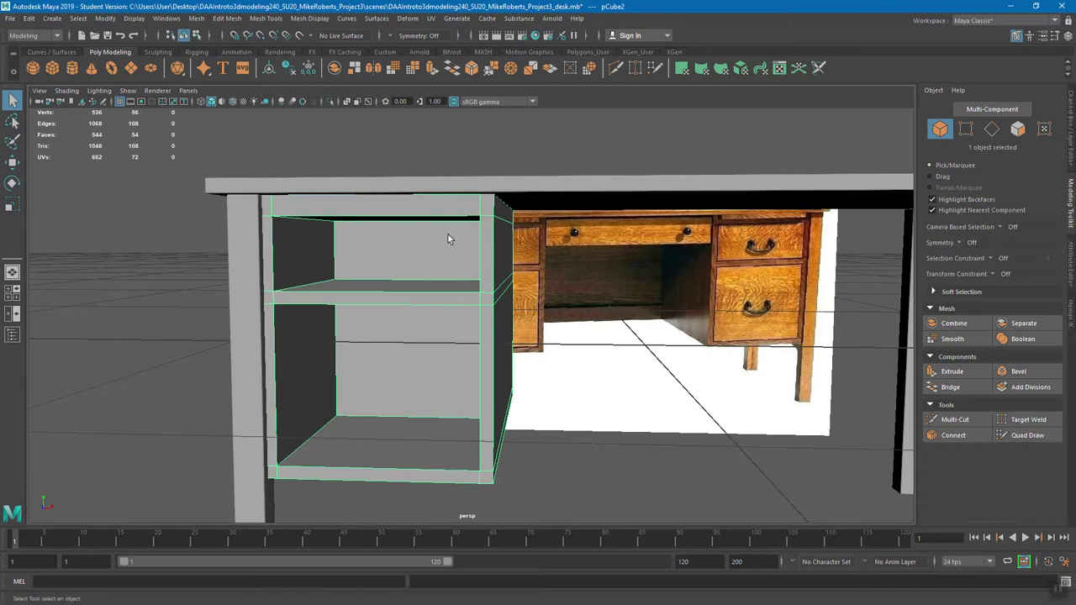
left_click_drag(468, 265, 456, 265, "alt")
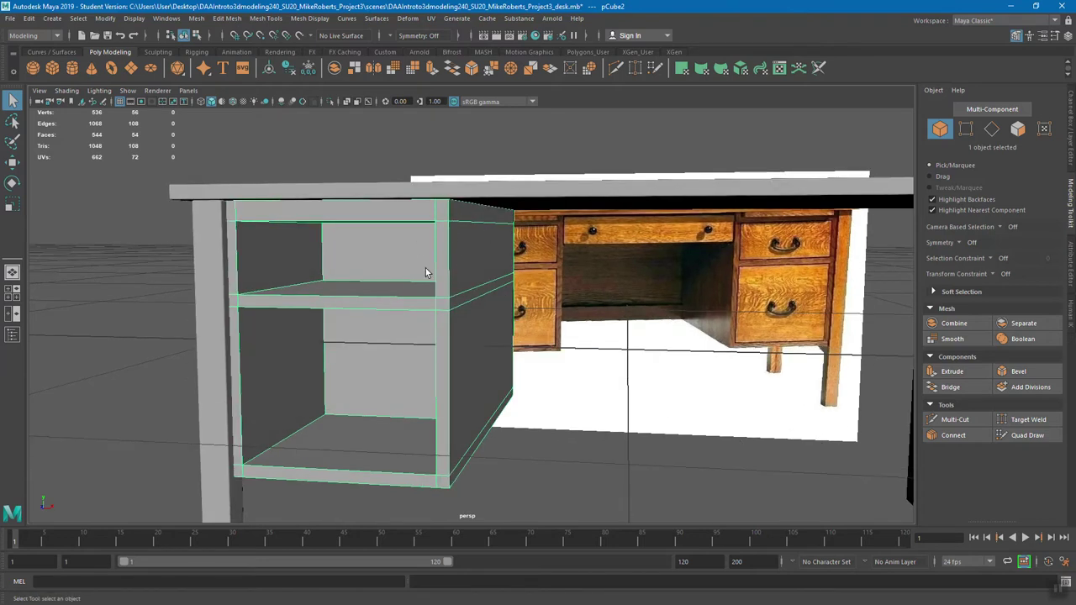
Step: Isolate the selected drawer cabinet in the viewport so the rest of the desk is hidden
left_click(330, 102)
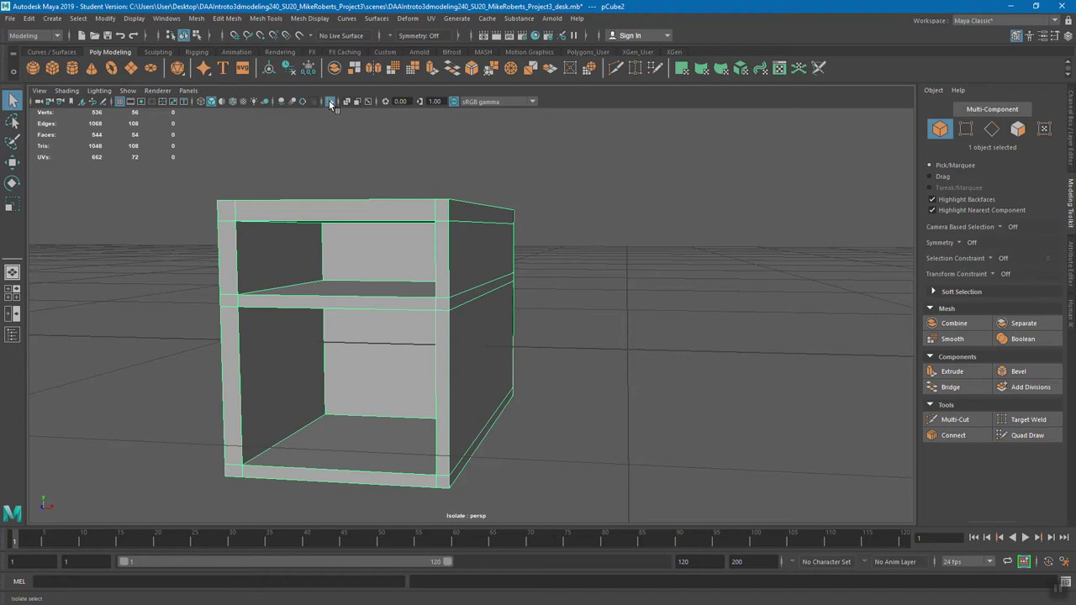
left_click(331, 101)
left_click(330, 102)
left_click(331, 102)
left_click(330, 102)
left_click_drag(399, 244, 401, 217, "alt")
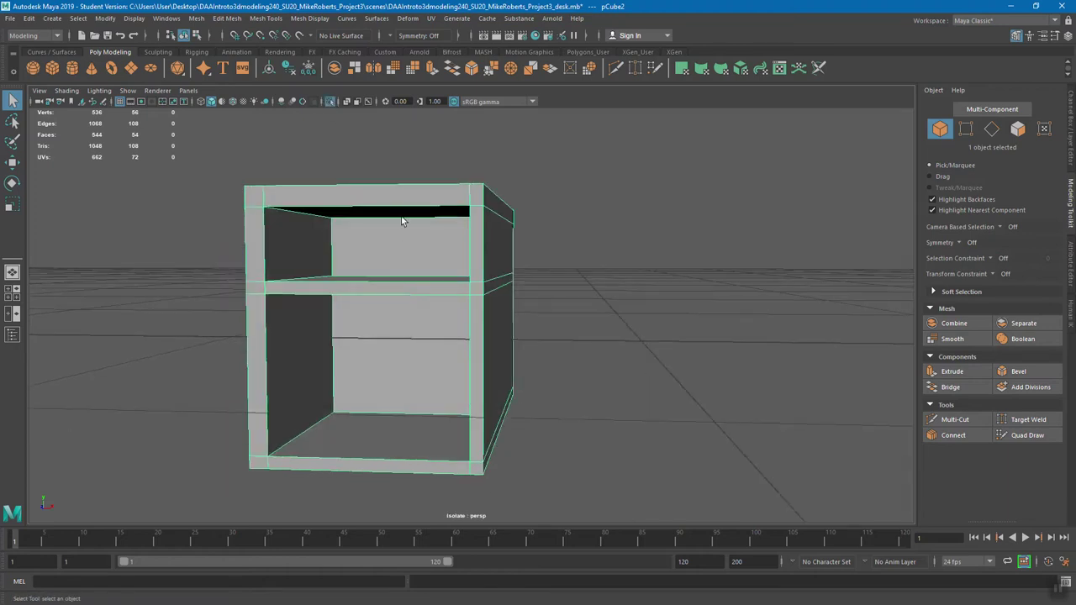
Step: Switch the isolated drawer cabinet to face selection
right_click(402, 221)
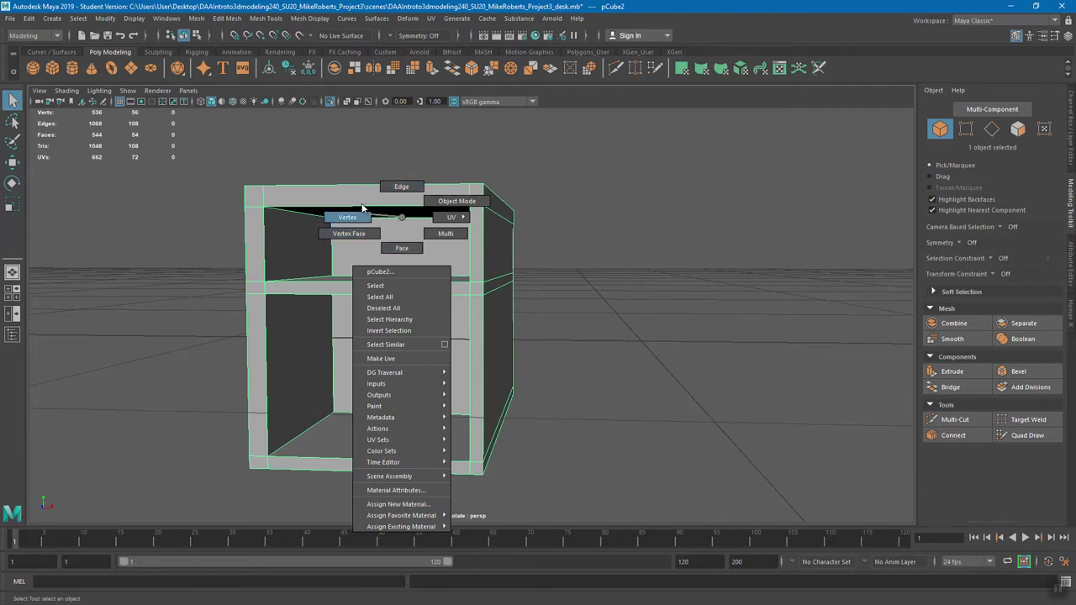
left_click(401, 248)
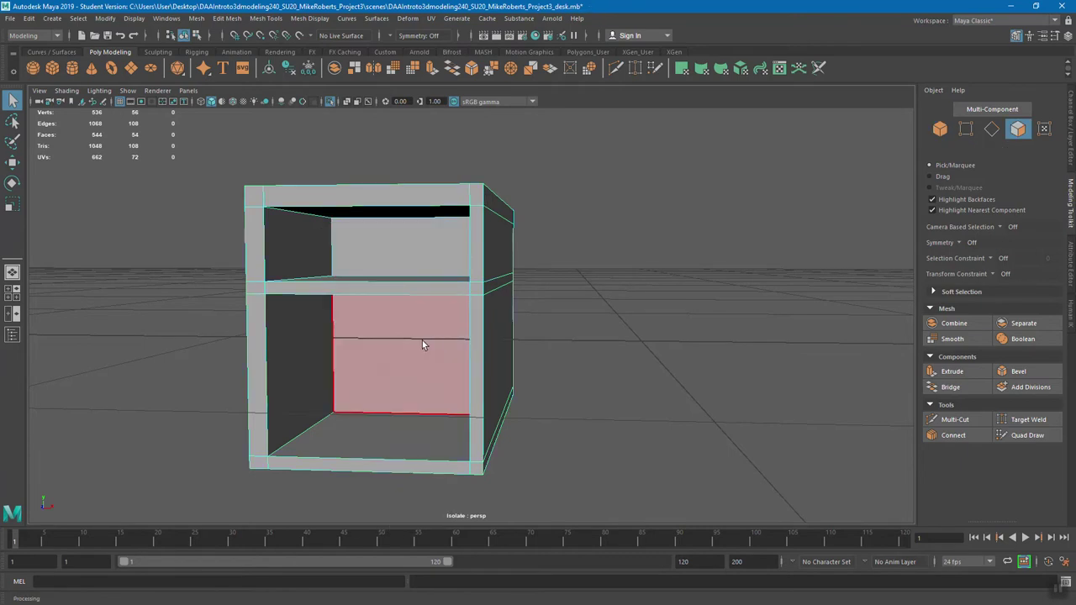
left_click_drag(430, 340, 428, 333, "alt")
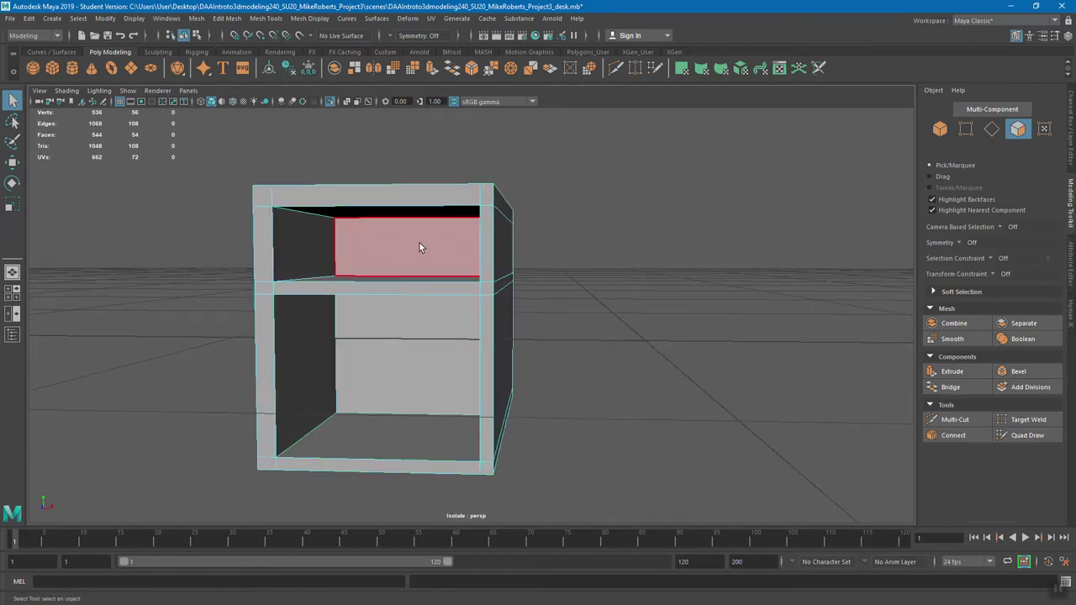
Step: Select the five inside faces of the cabinet's upper drawer opening, adding them one by one
right_click_drag(399, 233, 409, 267, "alt")
left_click_drag(410, 268, 452, 308, "alt")
left_click(326, 306)
left_click(375, 338, "shift")
left_click(405, 291, "shift")
left_click_drag(405, 291, 423, 283, "alt")
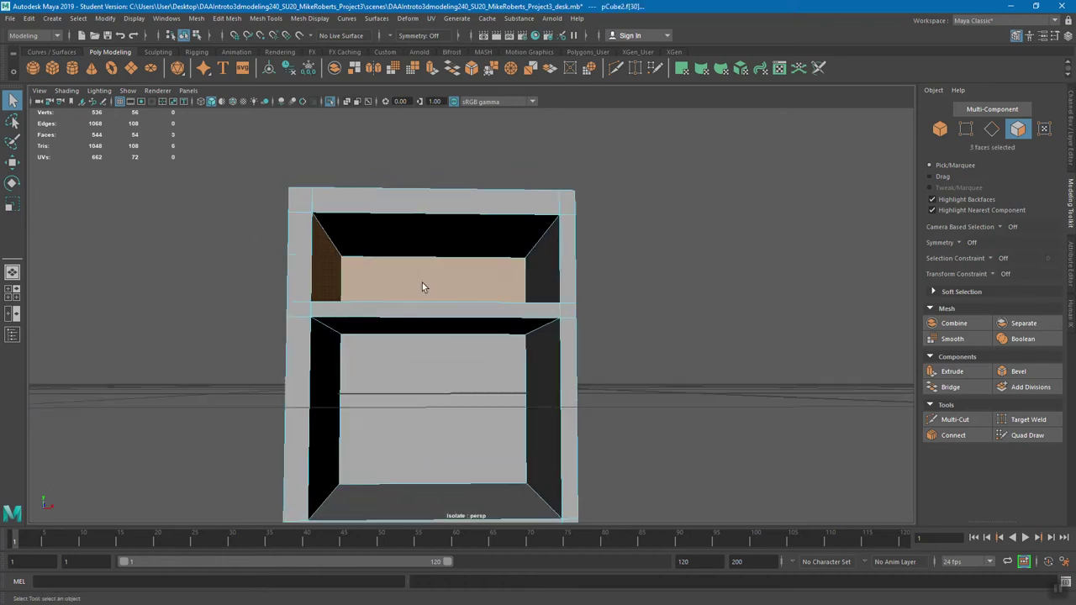
left_click(533, 269, "shift")
left_click(499, 246, "shift")
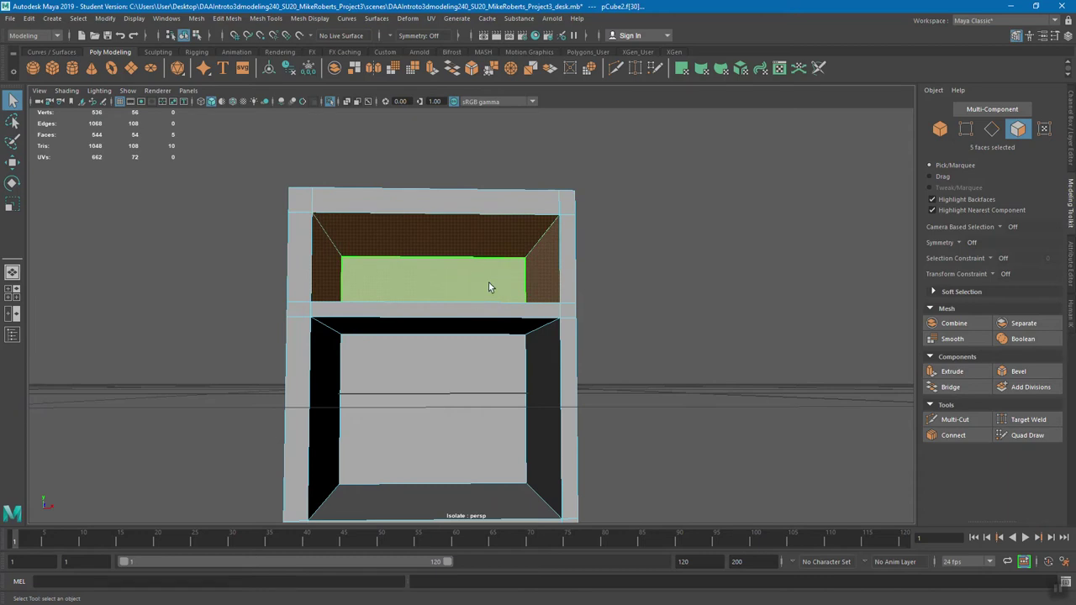
key("Tab")
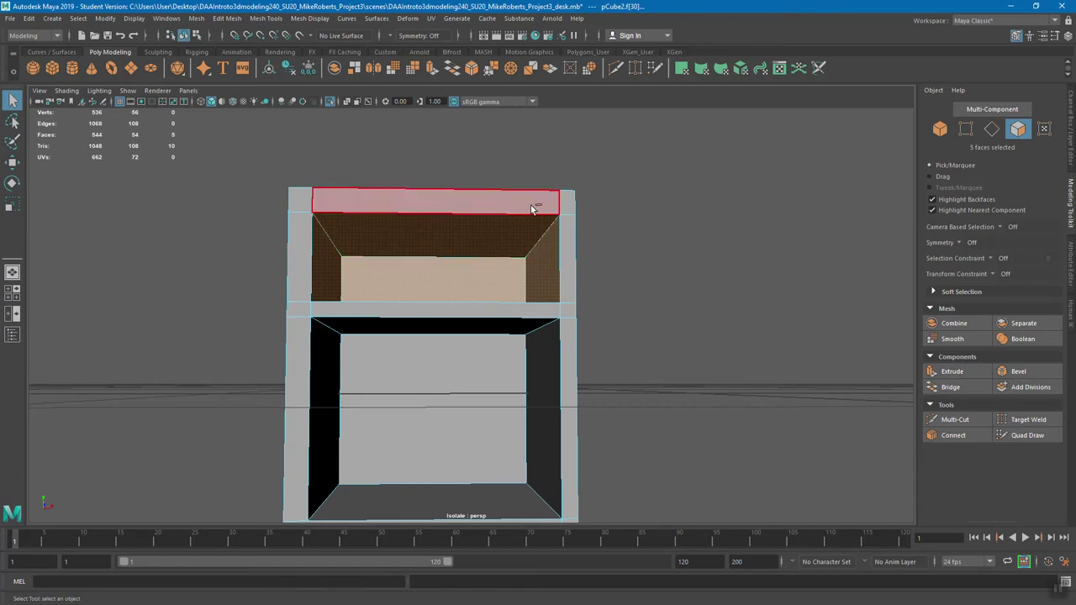
Step: Try Drag and marquee selection on the cabinet's upper faces, toggling camera based selection, and clear the selection
left_click_drag(575, 253, 653, 297, "alt")
left_click(937, 177)
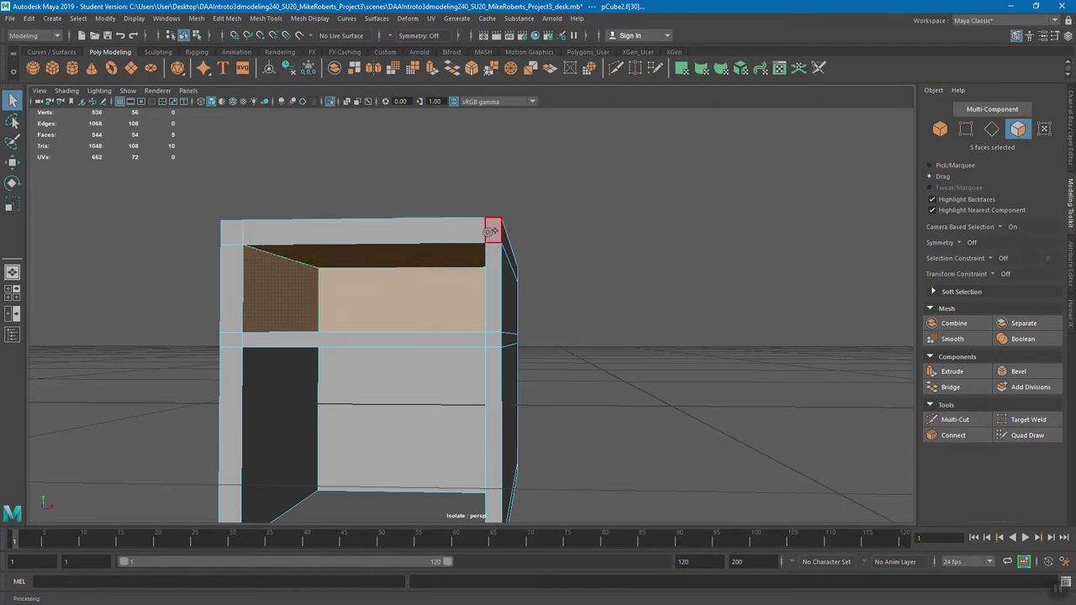
left_click(1013, 228)
left_click_drag(187, 184, 605, 334)
left_click(606, 334)
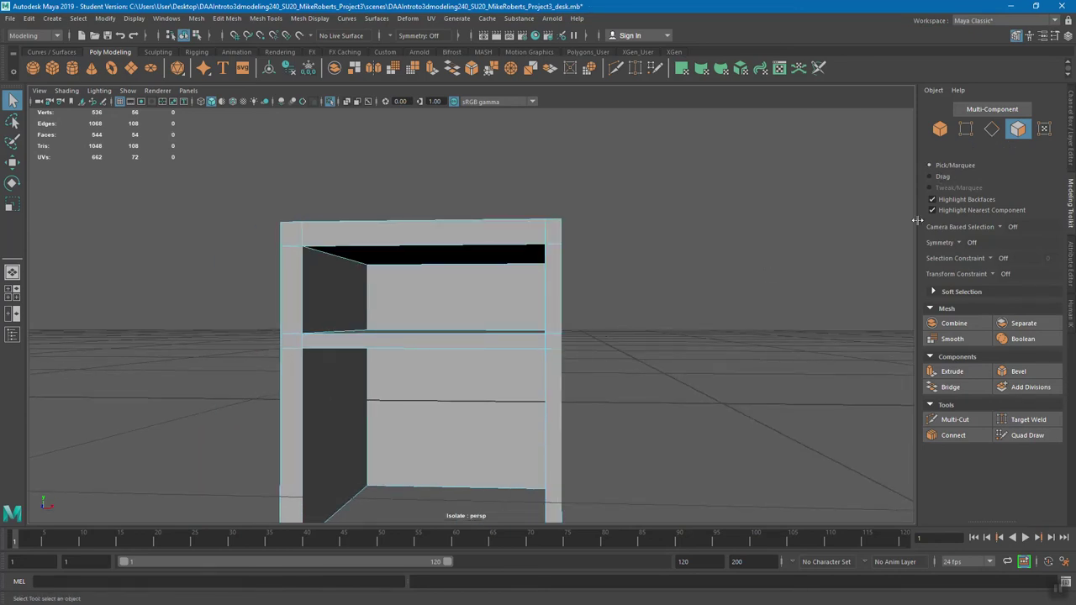
Step: Try Drag selection with camera based selection around the cabinet's upper opening, restore Pick/Marquee, and deselect the faces
left_click(943, 176)
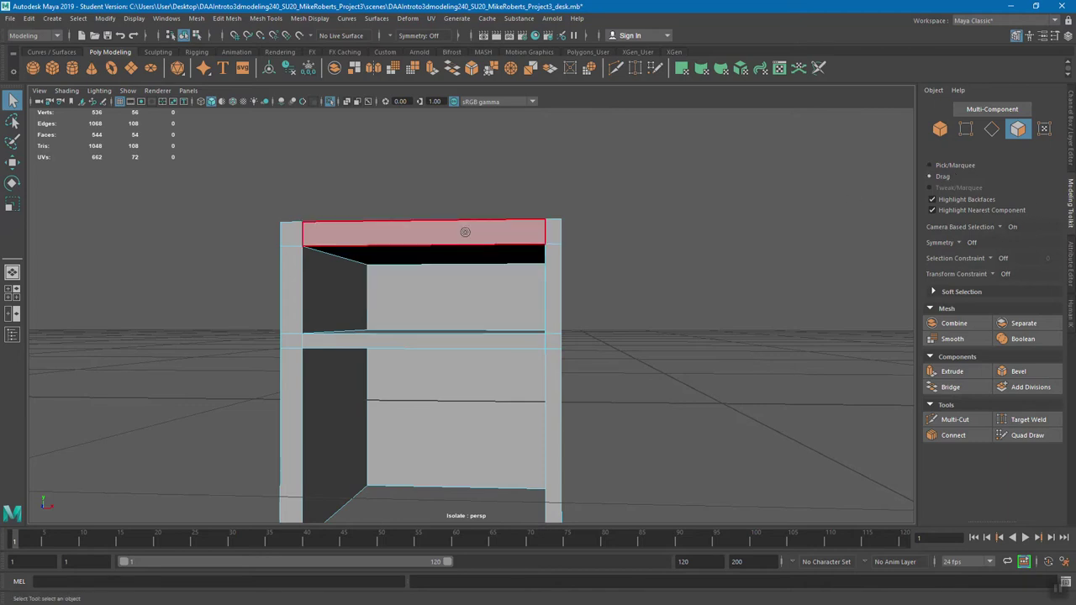
mouse_move(458, 254)
left_mouse_down()
mouse_move(475, 233)
mouse_move(468, 285)
mouse_move(330, 258)
mouse_move(296, 243)
left_mouse_up()
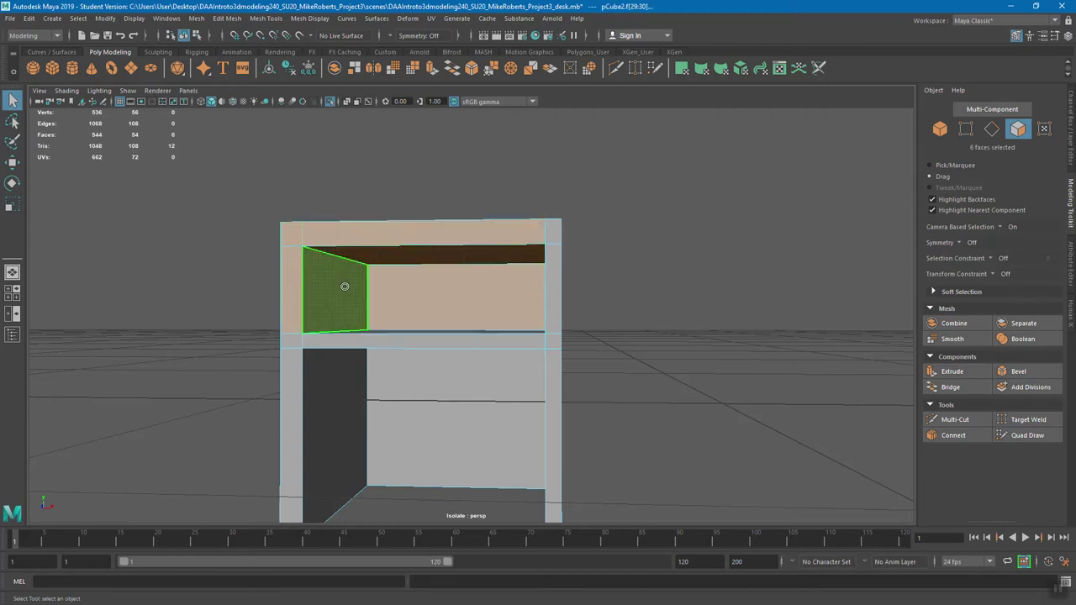
left_click_drag(441, 273, 656, 272, "alt")
left_click(950, 165)
left_click(656, 271)
Step: Select the back faces of both drawer openings and grow the selection to include the surrounding inner faces
left_click_drag(511, 289, 488, 271, "alt")
left_click(488, 271)
mouse_move(483, 396)
left_mouse_down("alt")
mouse_move(497, 380)
mouse_move(493, 388)
left_mouse_up("alt")
left_click(488, 375, "shift")
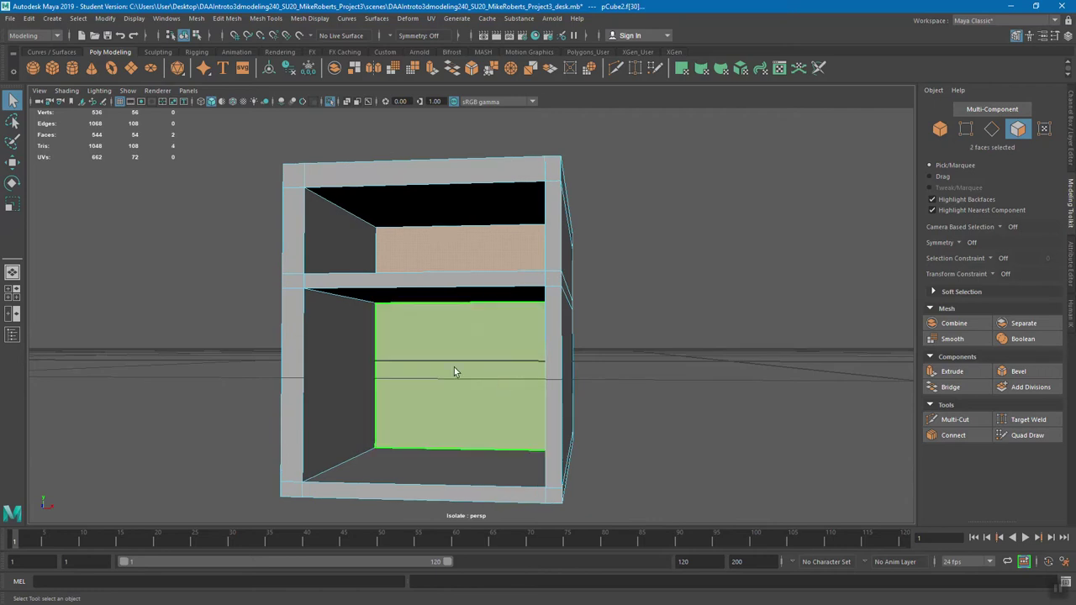
left_click(79, 19)
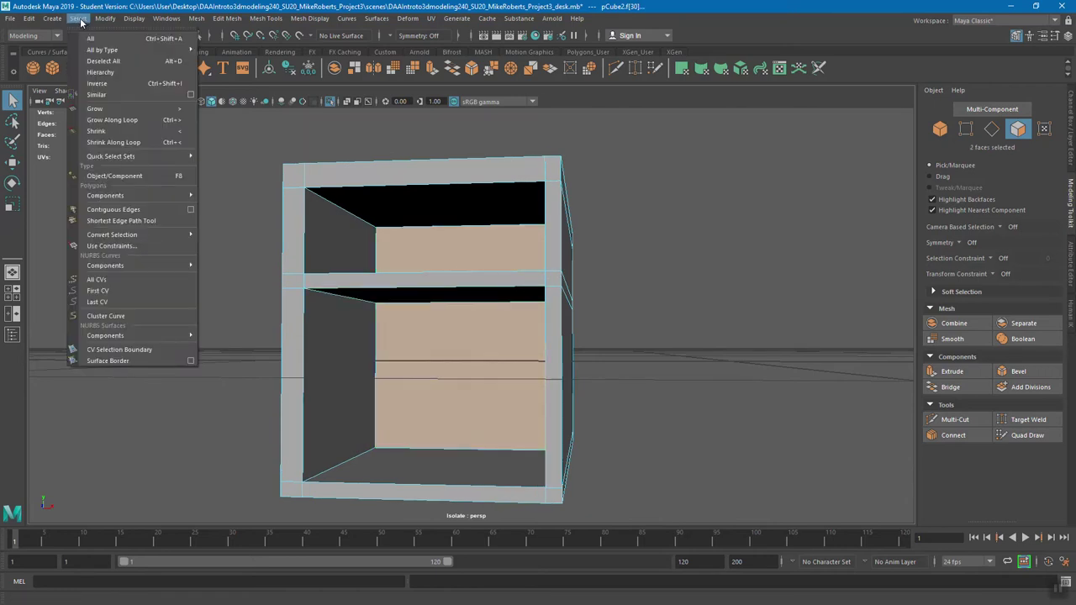
left_click(118, 107)
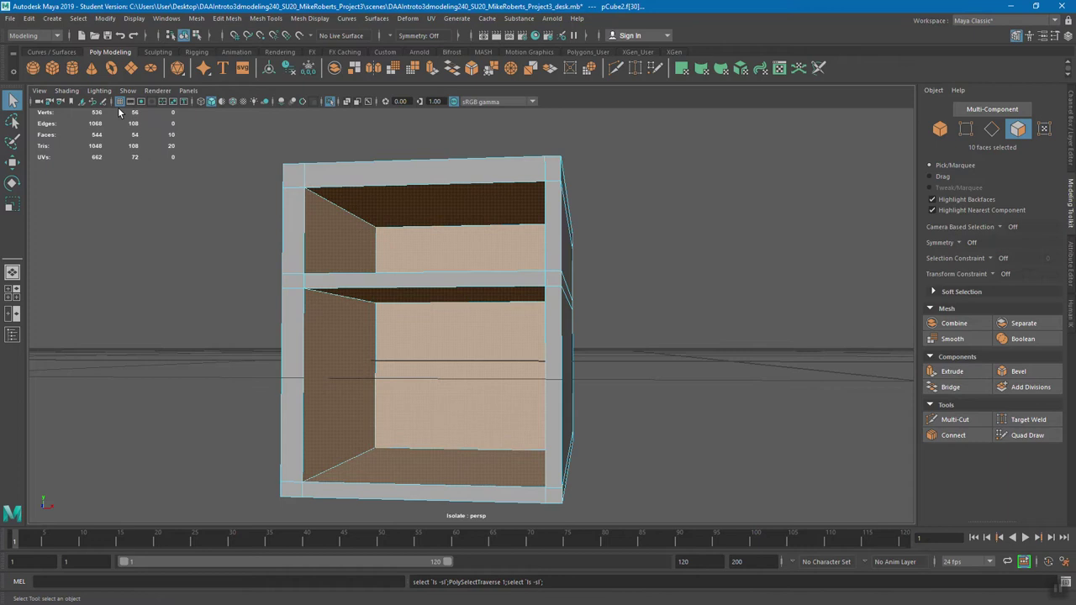
Step: Shrink the selection to the two back faces and grow it again to the inner faces of both openings
left_click_drag(446, 243, 401, 291, "alt")
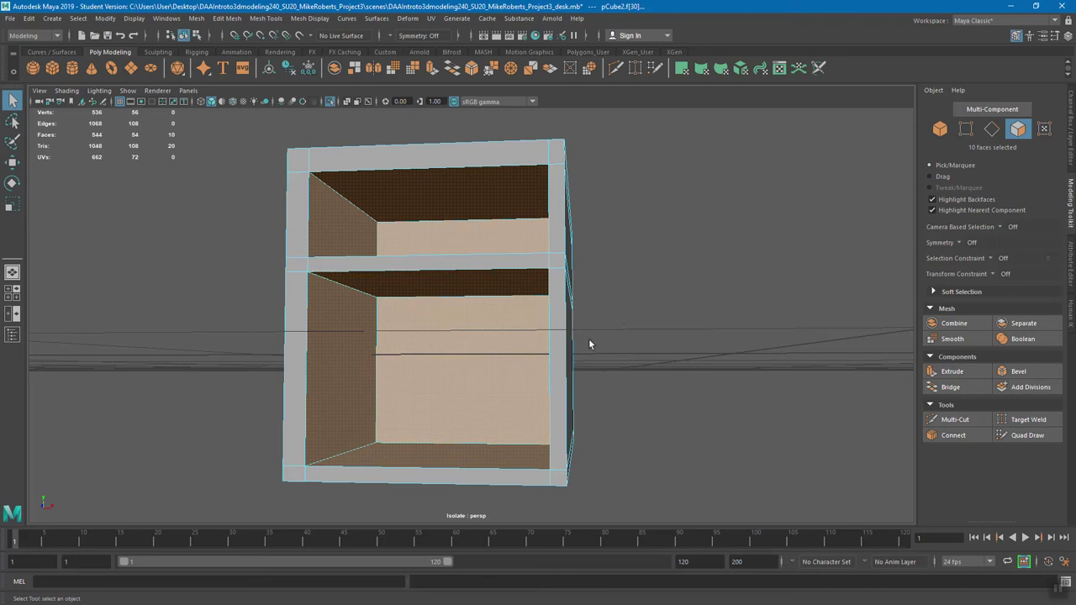
left_click(78, 18)
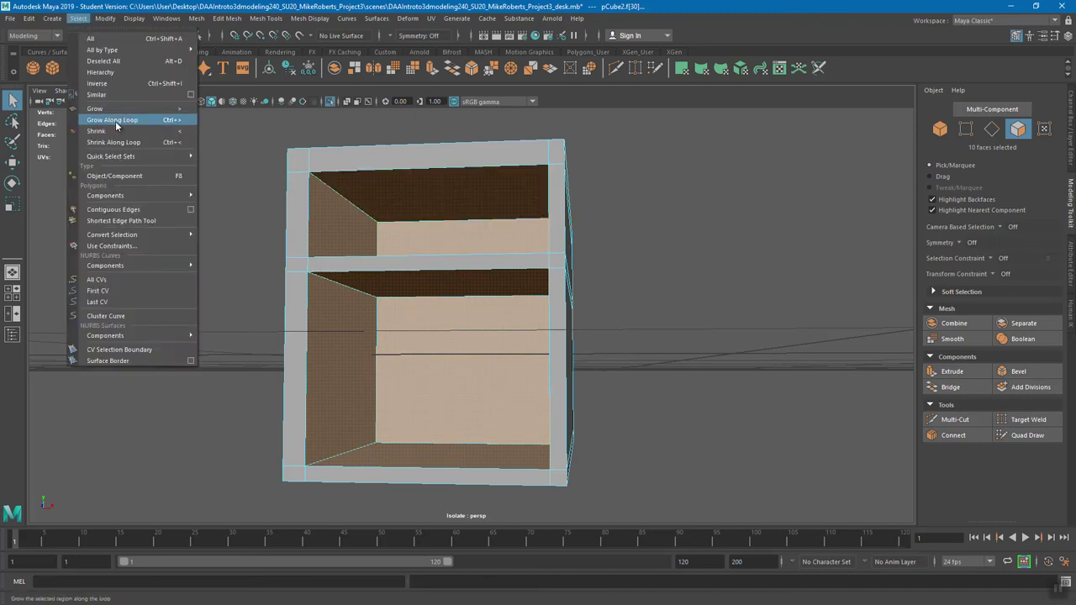
left_click(113, 128)
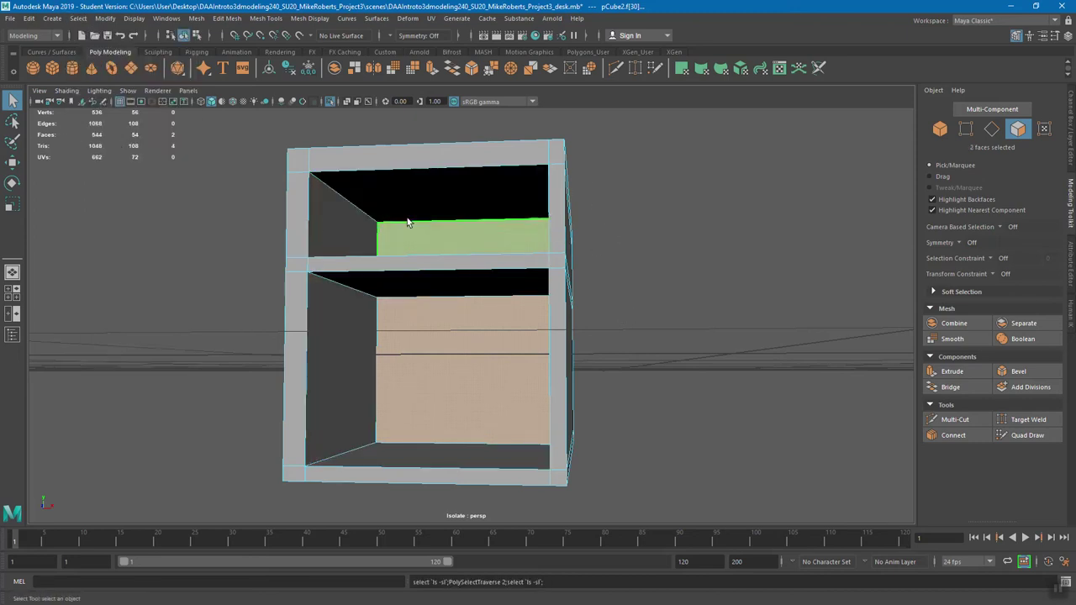
left_click(77, 18)
left_click(95, 110)
left_click_drag(471, 210, 490, 238, "alt")
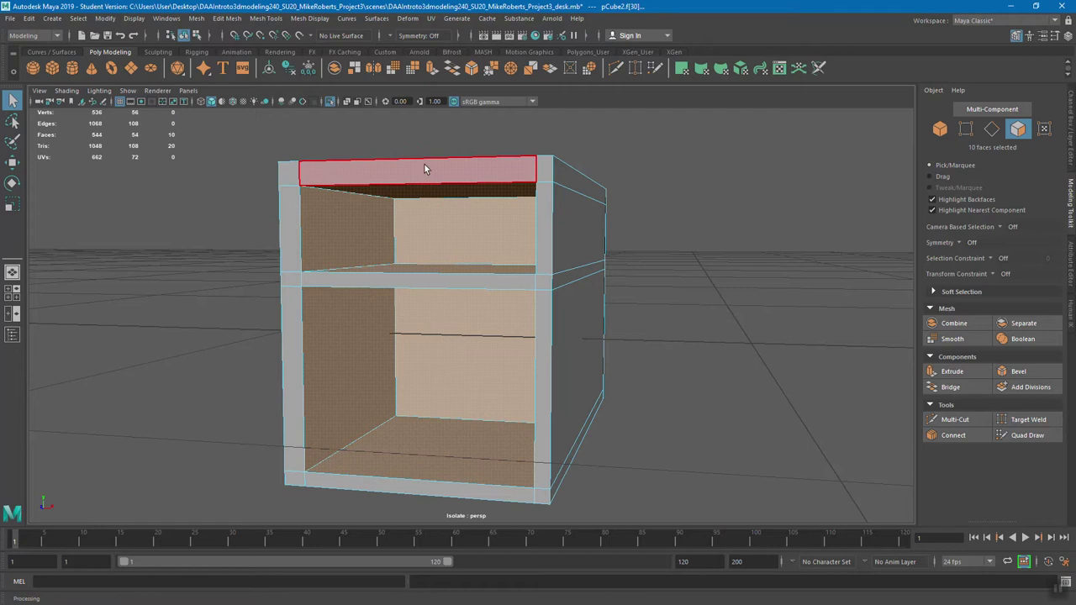
Step: Duplicate the selected inner faces of both drawer openings with the Edit Mesh face duplication command
left_click(227, 20)
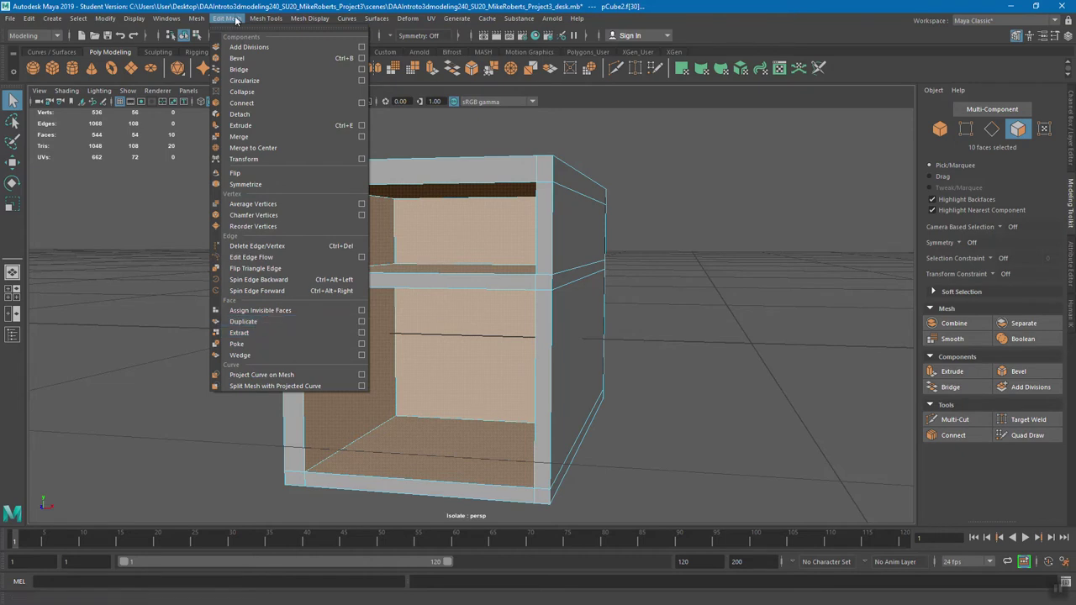
left_click(29, 18)
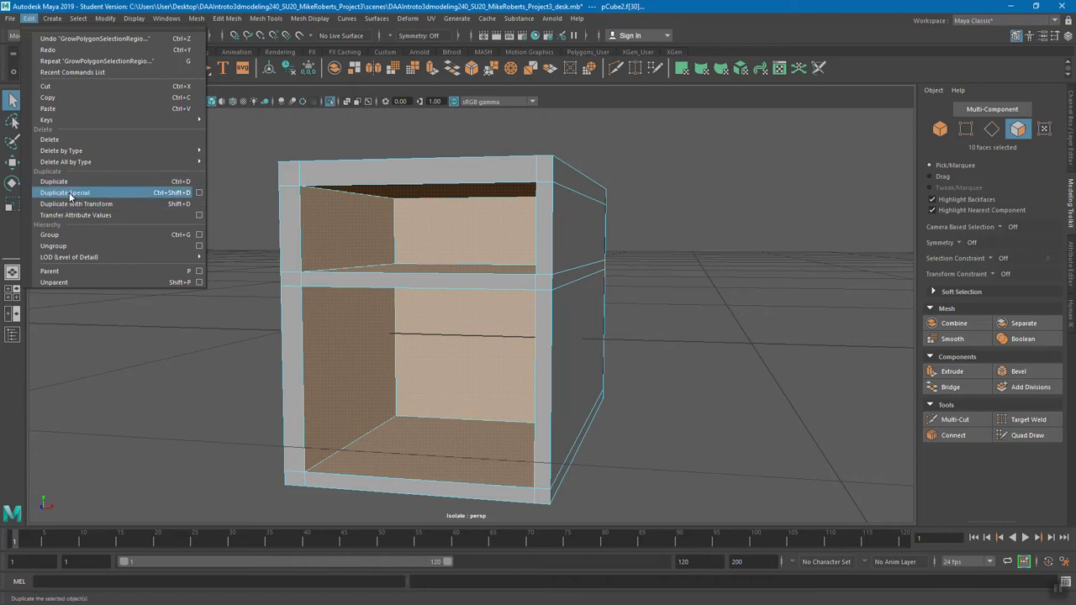
mouse_move(227, 18)
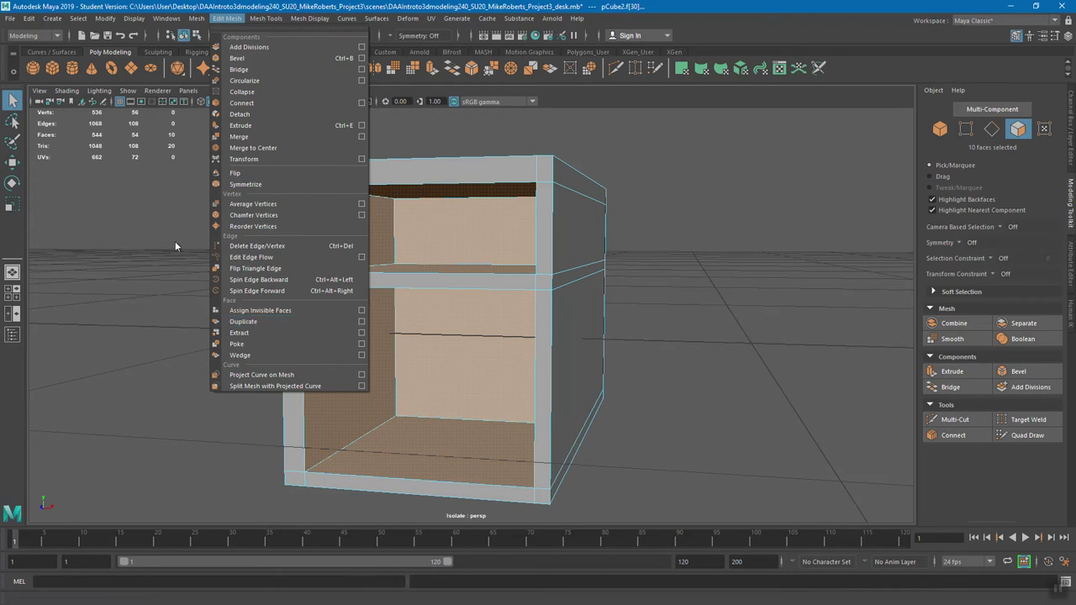
mouse_move(31, 17)
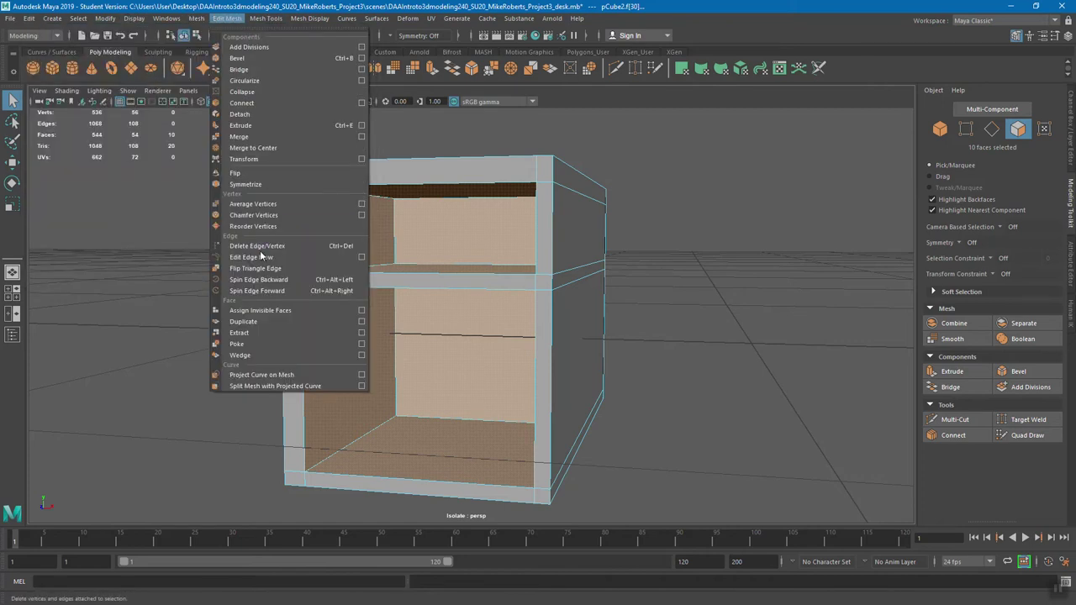
left_click(277, 322)
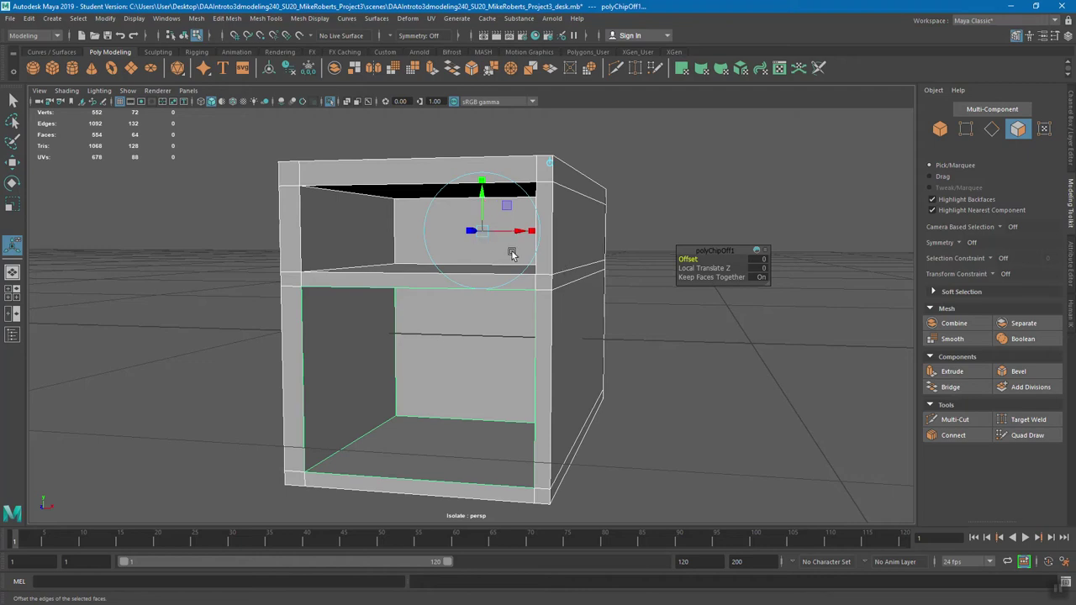
Step: Try moving the duplicated faces along the manipulator's different axes, undoing each move
left_click_drag(521, 250, 466, 252, "alt")
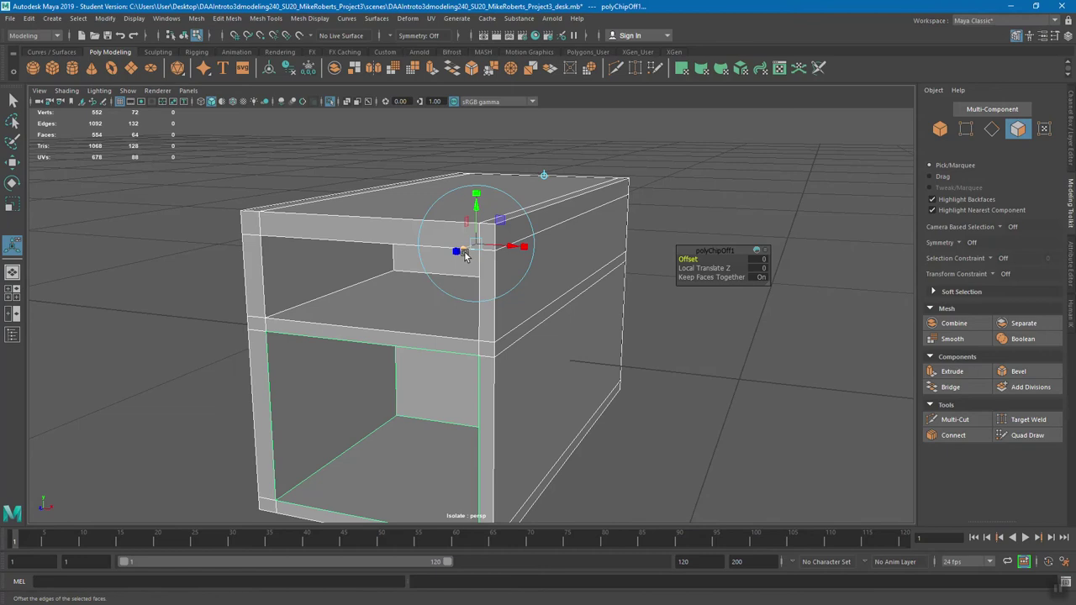
mouse_move(559, 276)
left_mouse_down("alt")
mouse_move(551, 271)
mouse_move(559, 267)
left_mouse_up("alt")
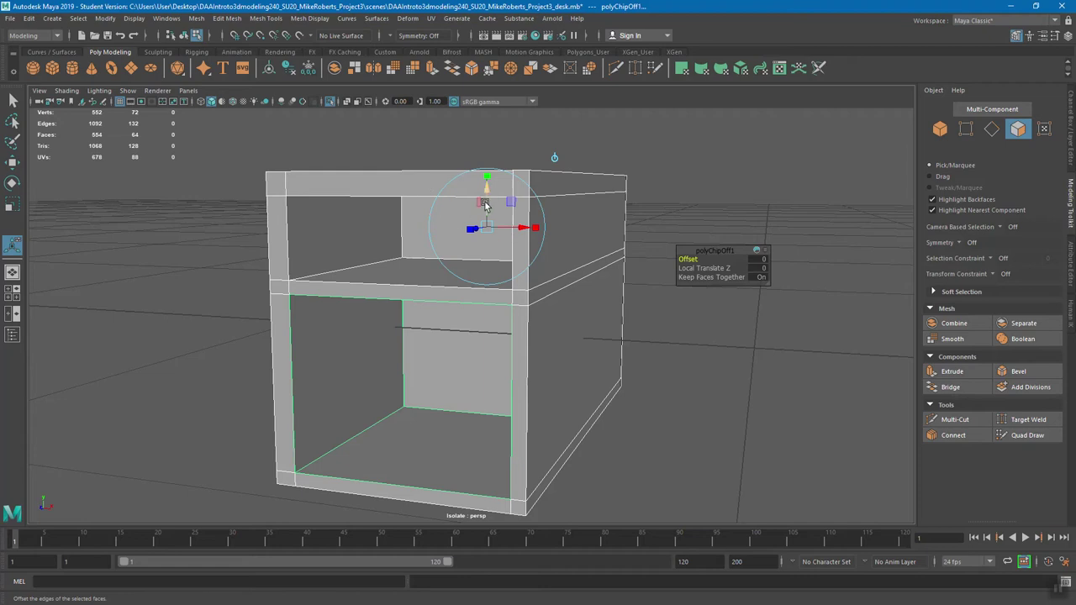
mouse_move(478, 228)
left_mouse_down()
mouse_move(467, 232)
mouse_move(482, 233)
left_mouse_up()
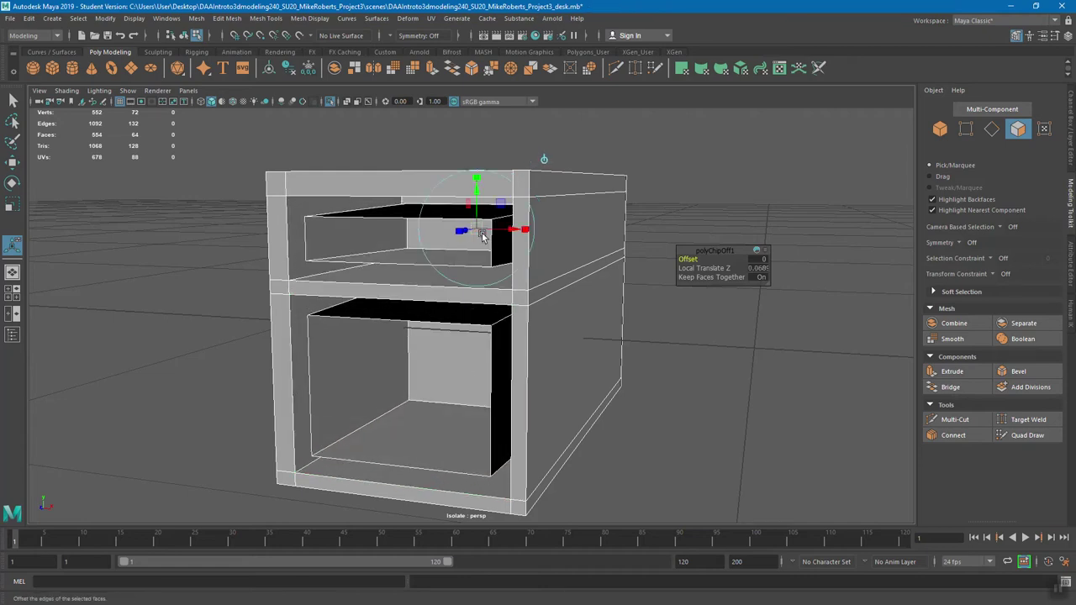
key("ctrl+z")
left_click_drag(487, 181, 491, 152)
key("ctrl+z")
mouse_move(508, 227)
left_mouse_down()
mouse_move(473, 233)
mouse_move(461, 258)
mouse_move(435, 247)
mouse_move(508, 231)
mouse_move(499, 234)
left_mouse_up()
key("ctrl+z")
key("ctrl+z")
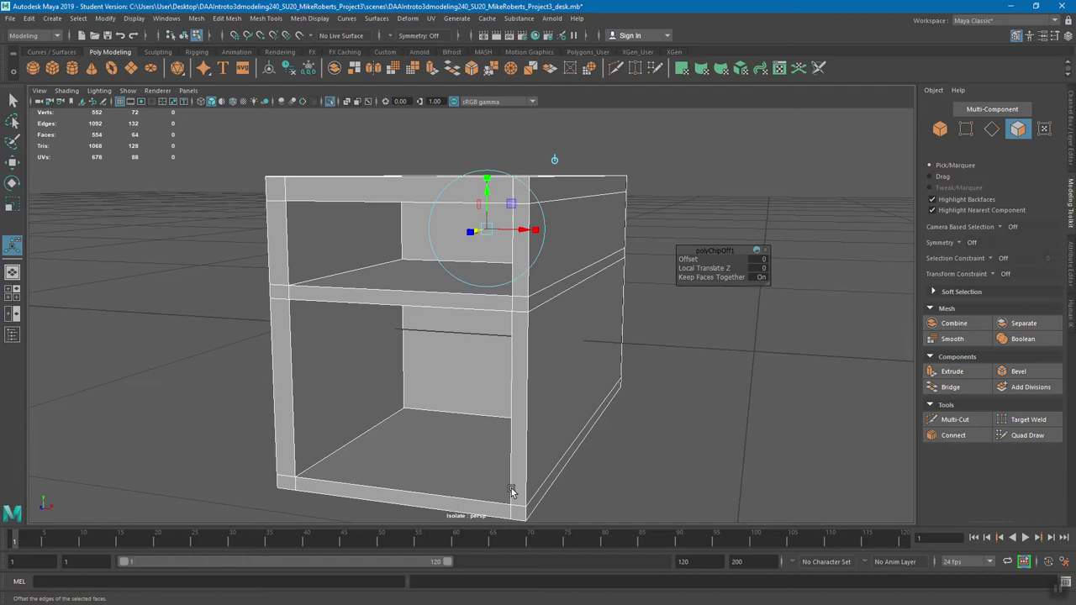
Step: Leave the face duplication manipulator by switching to the Select tool
key("q")
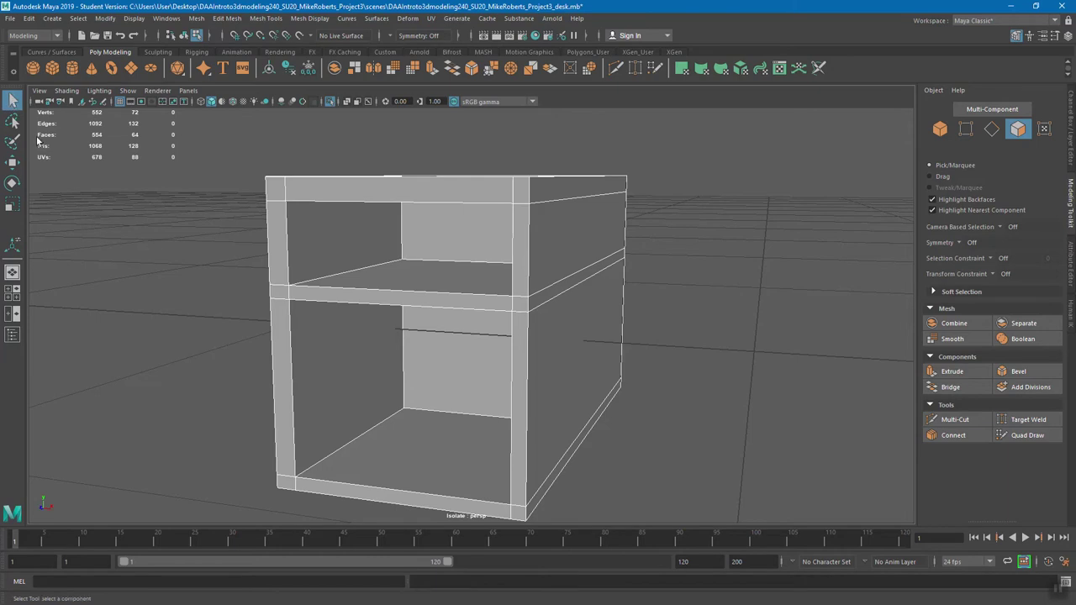
left_click_drag(558, 297, 544, 271, "alt")
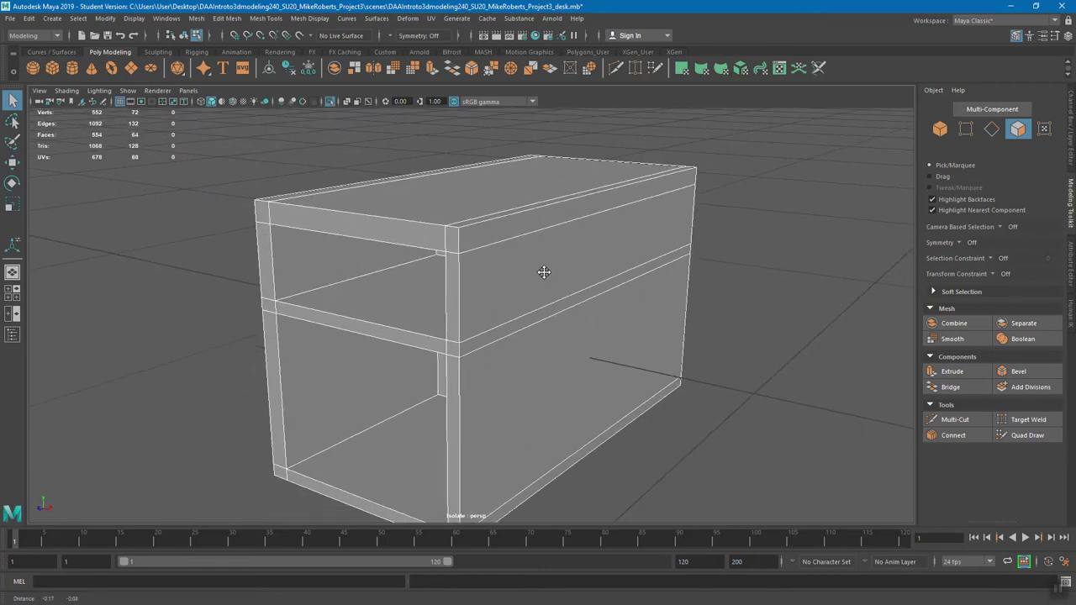
middle_click_drag(544, 272, 506, 306, "alt")
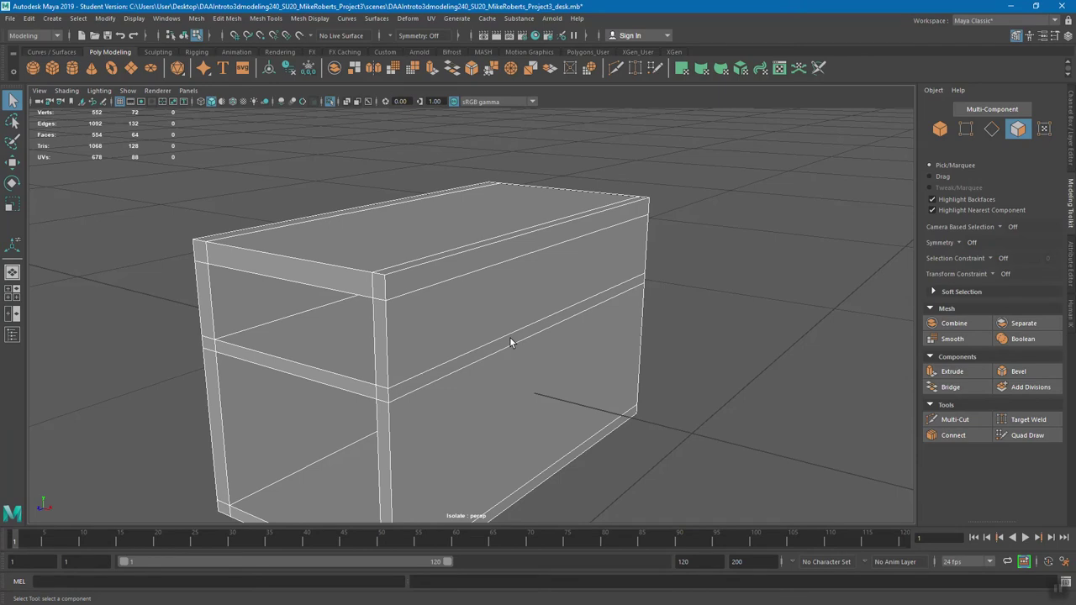
left_click_drag(510, 340, 514, 304, "alt")
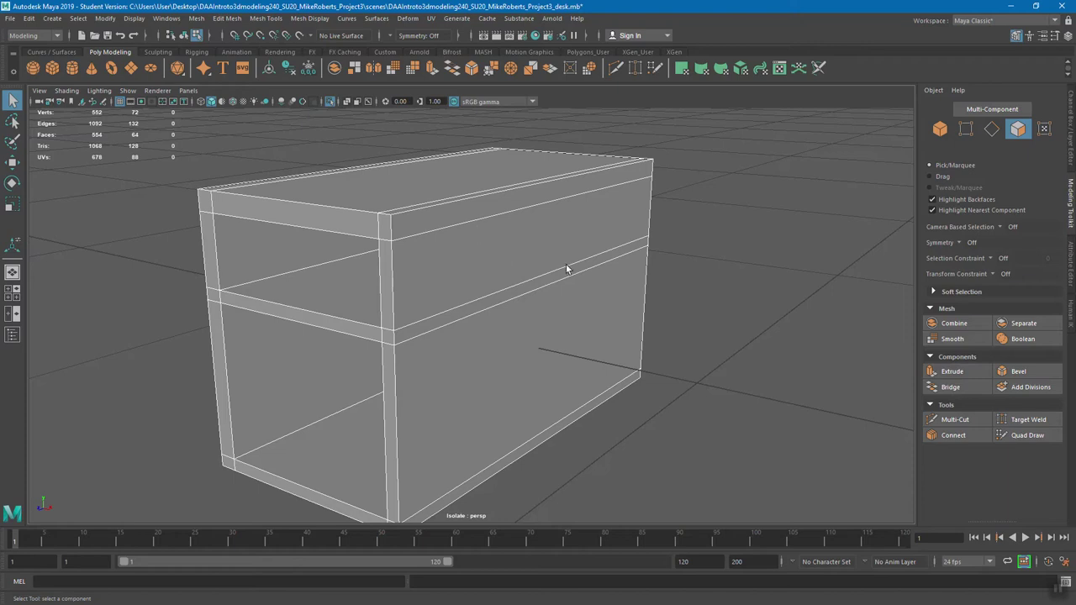
mouse_move(504, 269)
right_mouse_down("alt")
mouse_move(630, 271)
mouse_move(341, 276)
mouse_move(534, 286)
mouse_move(486, 274)
right_mouse_up("alt")
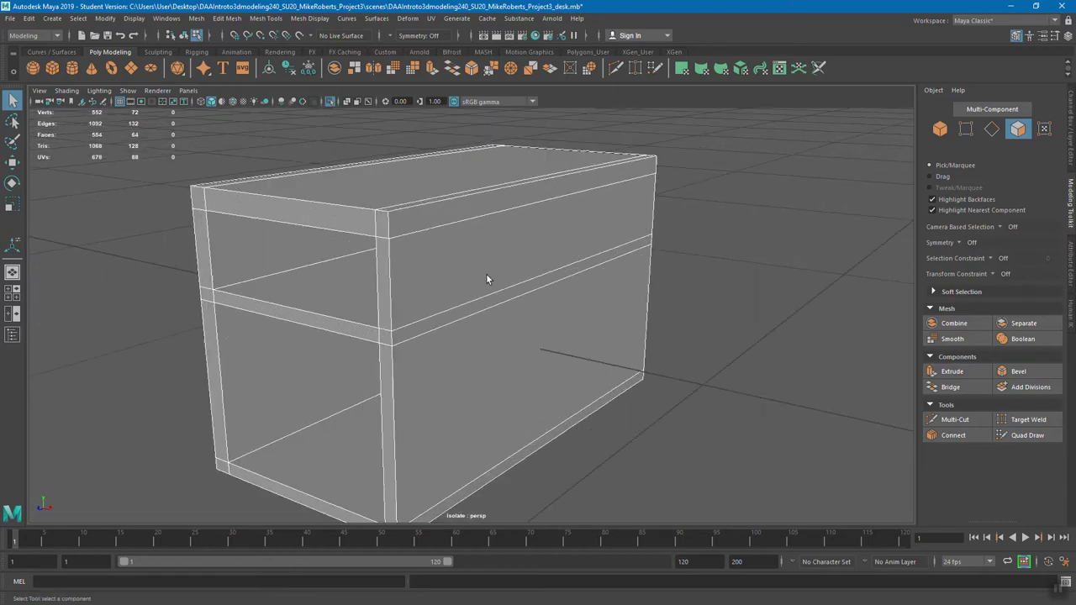
left_click_drag(473, 281, 459, 294, "alt")
right_click_drag(459, 293, 514, 305, "alt")
left_click_drag(514, 306, 539, 270, "alt")
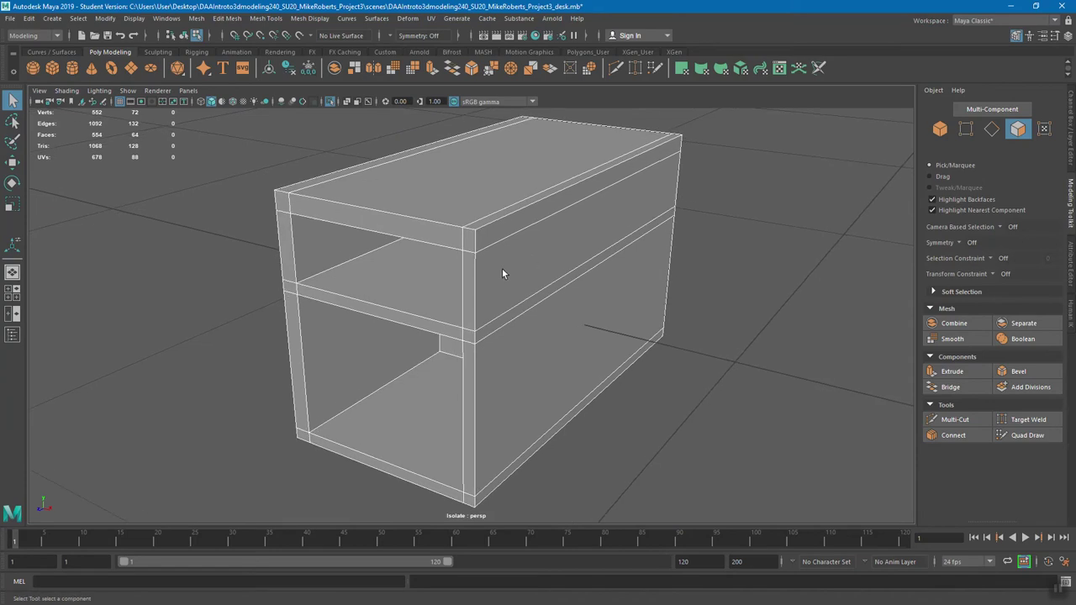
Step: Cycle through the Move, Rotate and Scale tools and return to the Select tool
key("w")
key("e")
key("r")
key("q")
key("w")
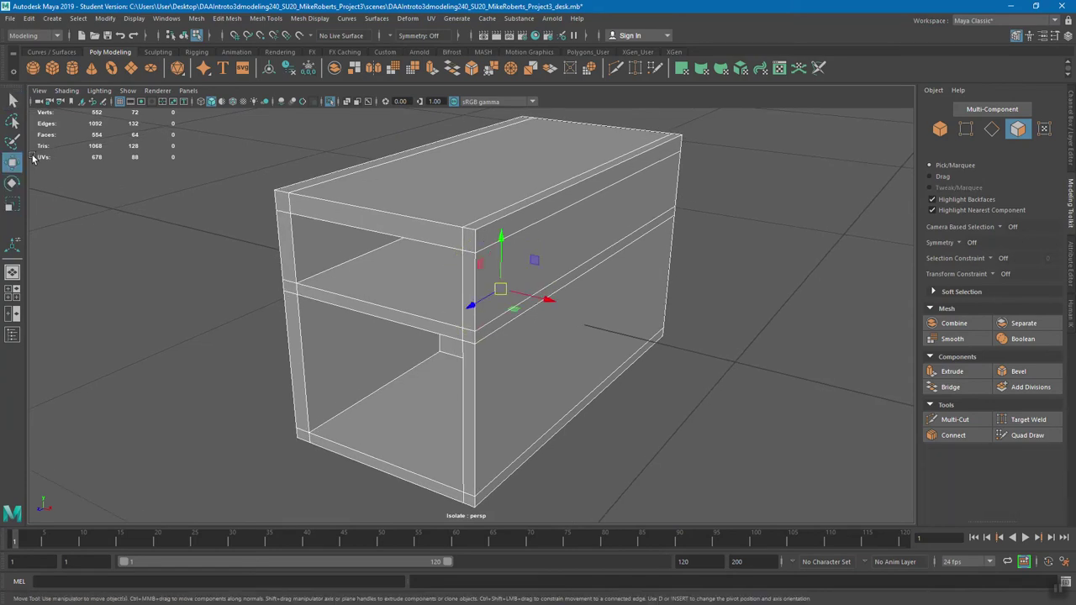
key("e")
key("r")
key("q")
Step: Switch the cabinet mesh from face selection to Object Mode
left_click_drag(346, 245, 438, 296, "alt")
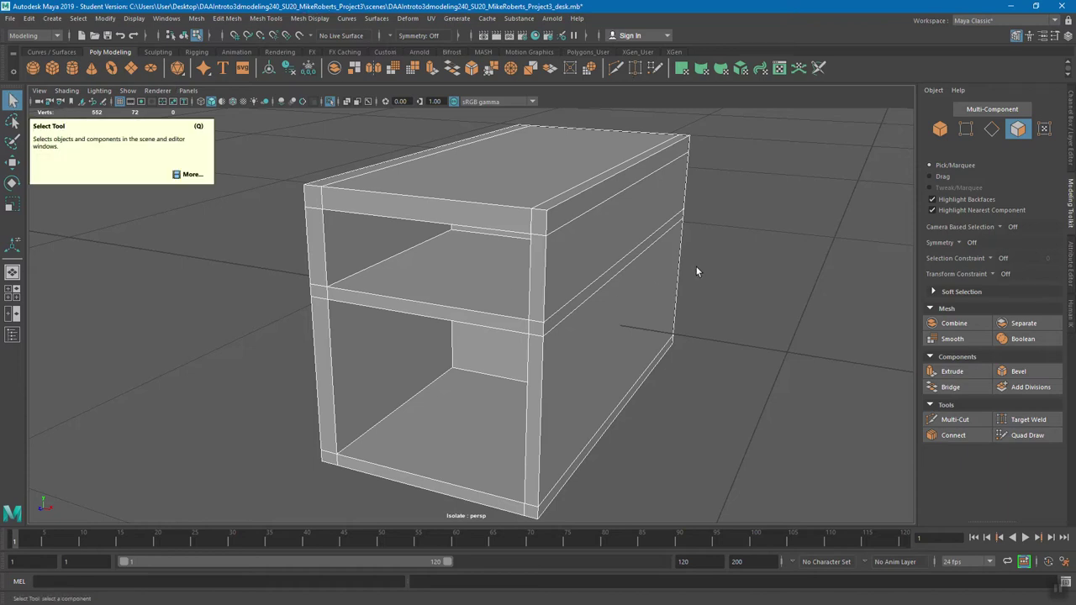
left_click_drag(648, 254, 648, 260, "alt")
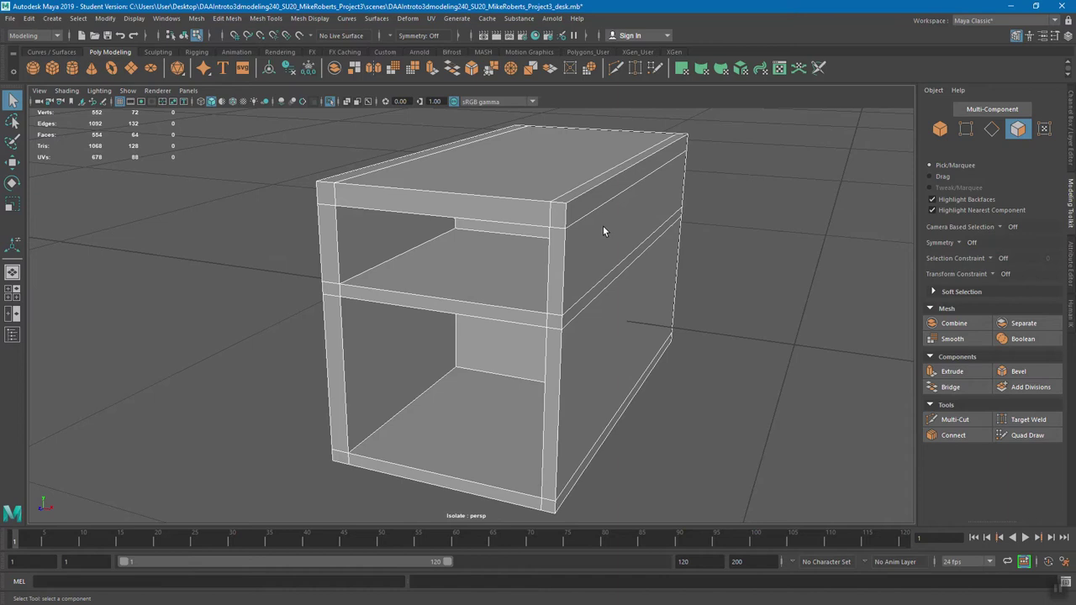
left_click_drag(602, 226, 618, 224, "alt")
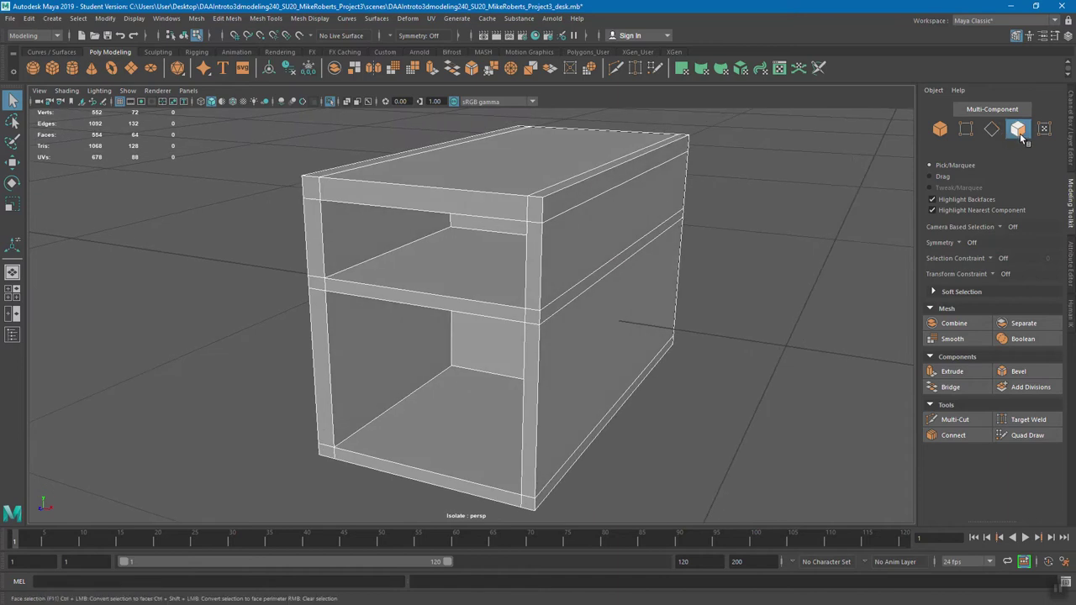
right_click(602, 189)
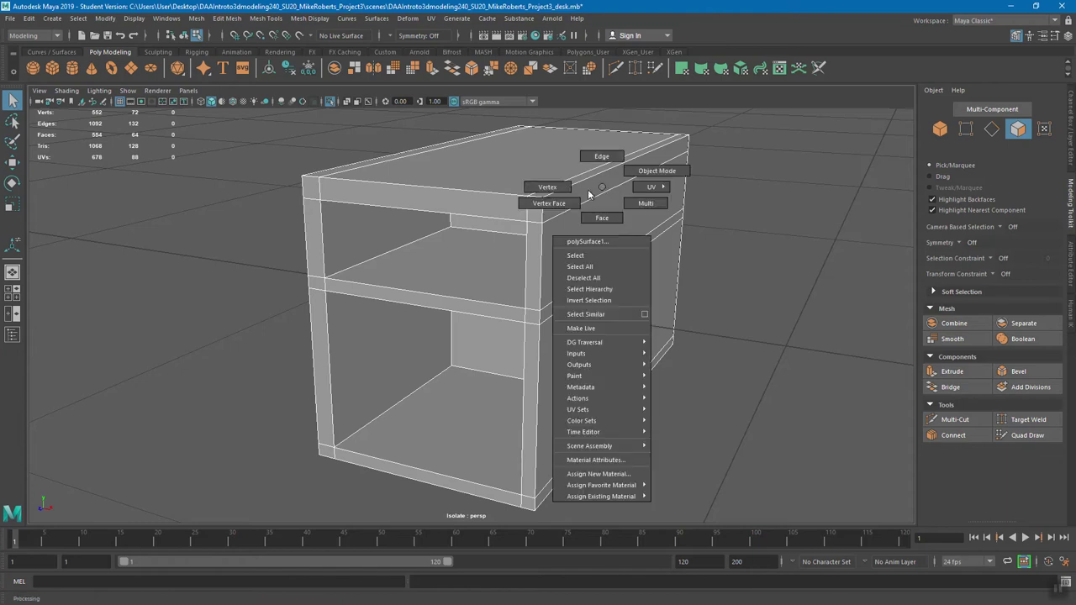
left_click(656, 170)
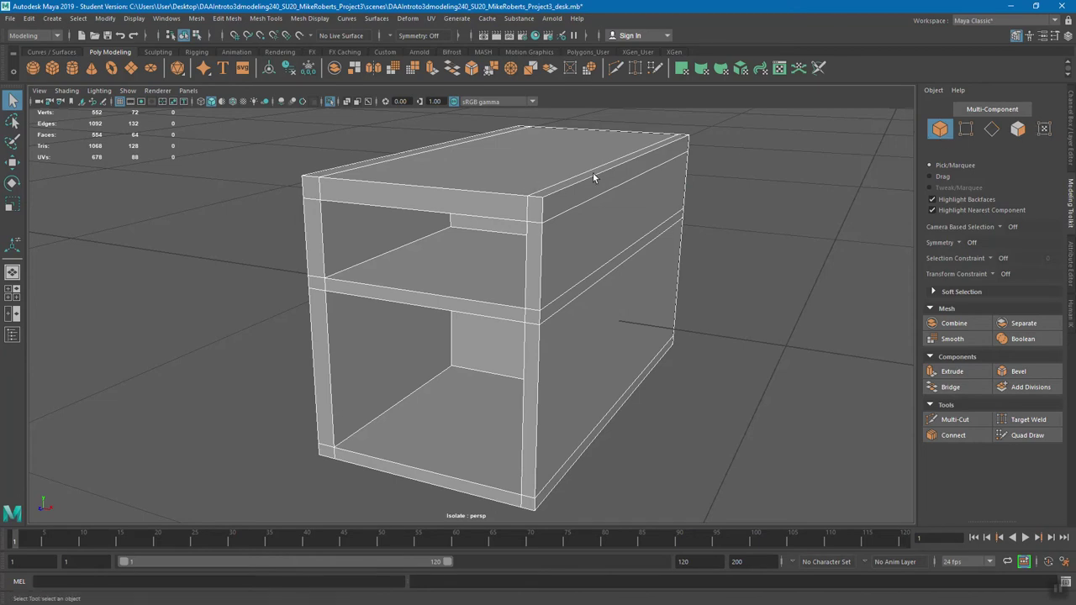
right_click(579, 186)
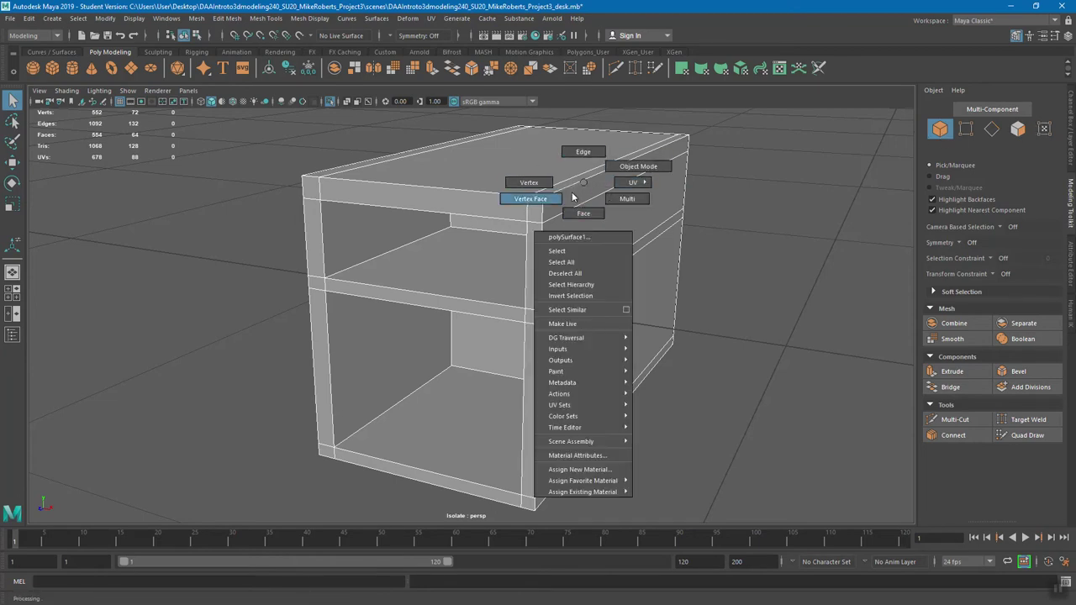
left_click(622, 164)
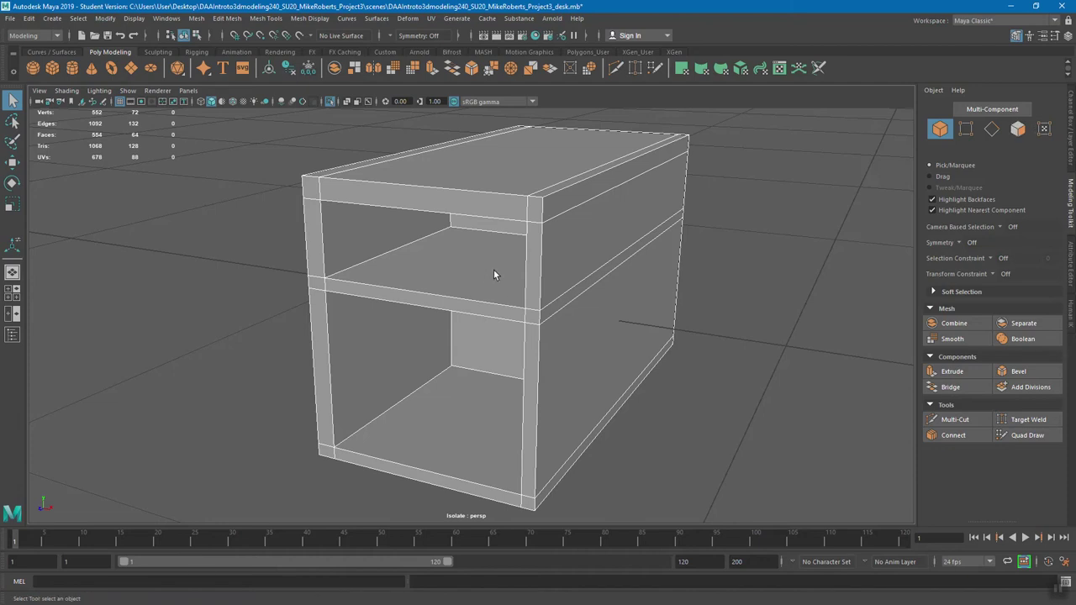
right_click(594, 208)
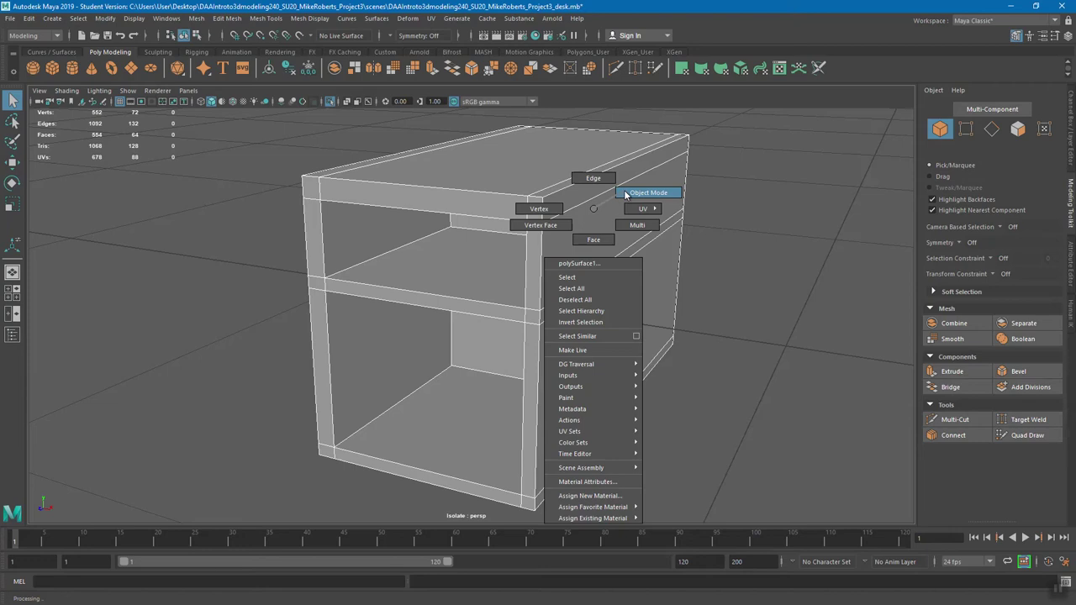
left_click(627, 194)
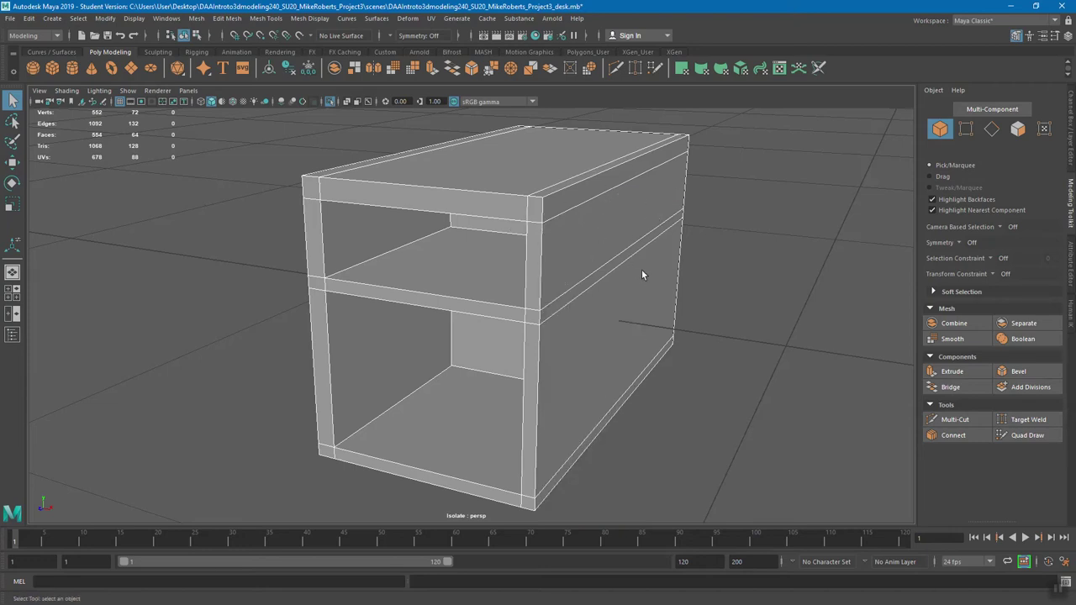
left_click_drag(518, 270, 538, 256, "alt")
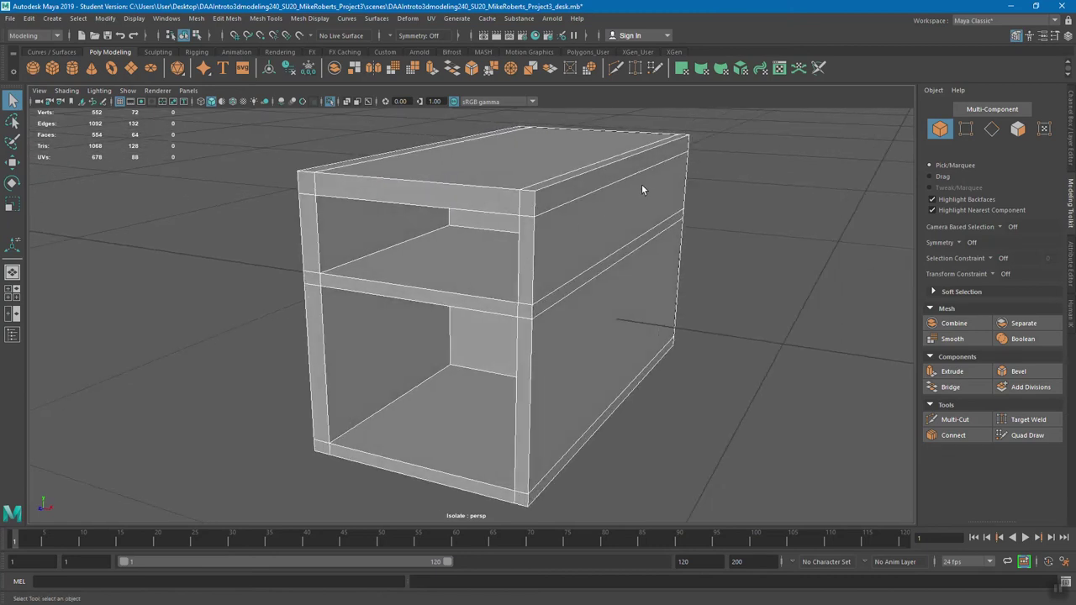
Step: Deselect the cabinet frame and combine the two duplicated drawer-opening shells into a single mesh
left_click(684, 145)
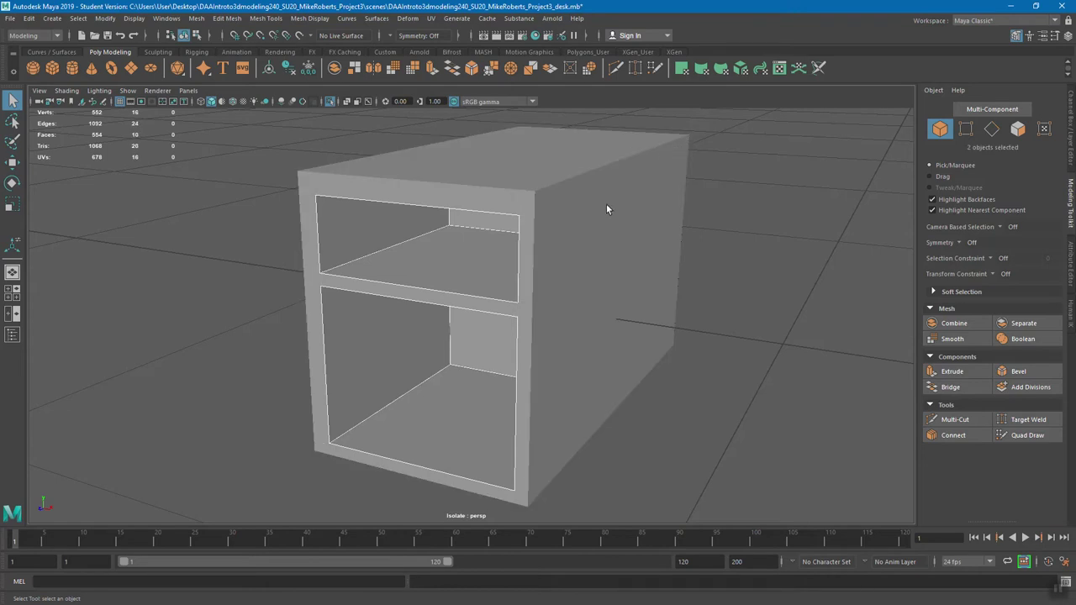
left_click_drag(607, 204, 634, 199, "alt")
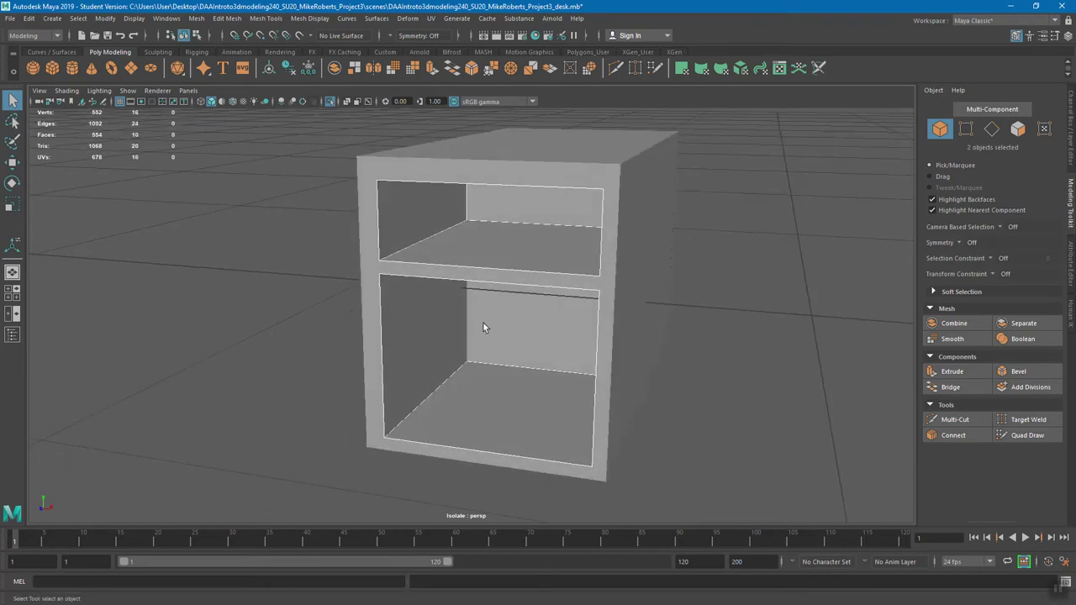
left_click_drag(596, 259, 564, 243, "alt")
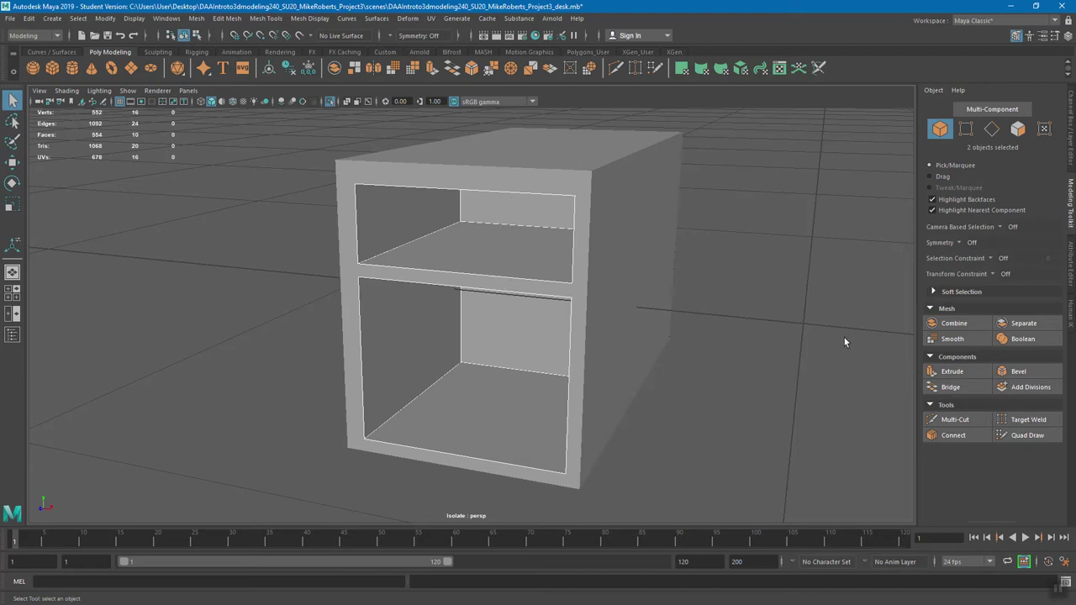
left_click(963, 323)
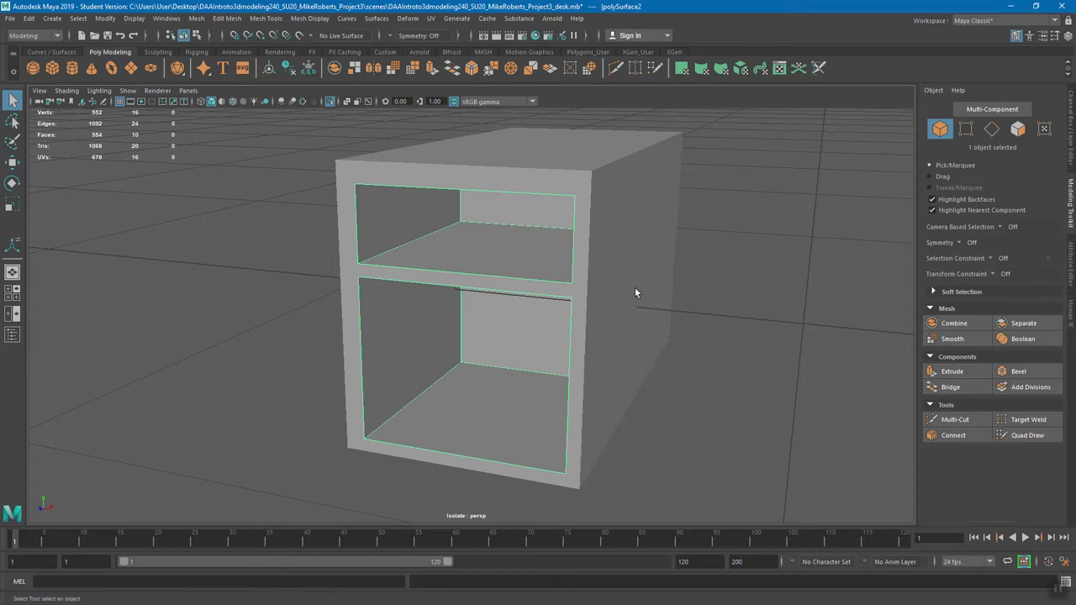
left_click_drag(598, 302, 576, 250, "alt")
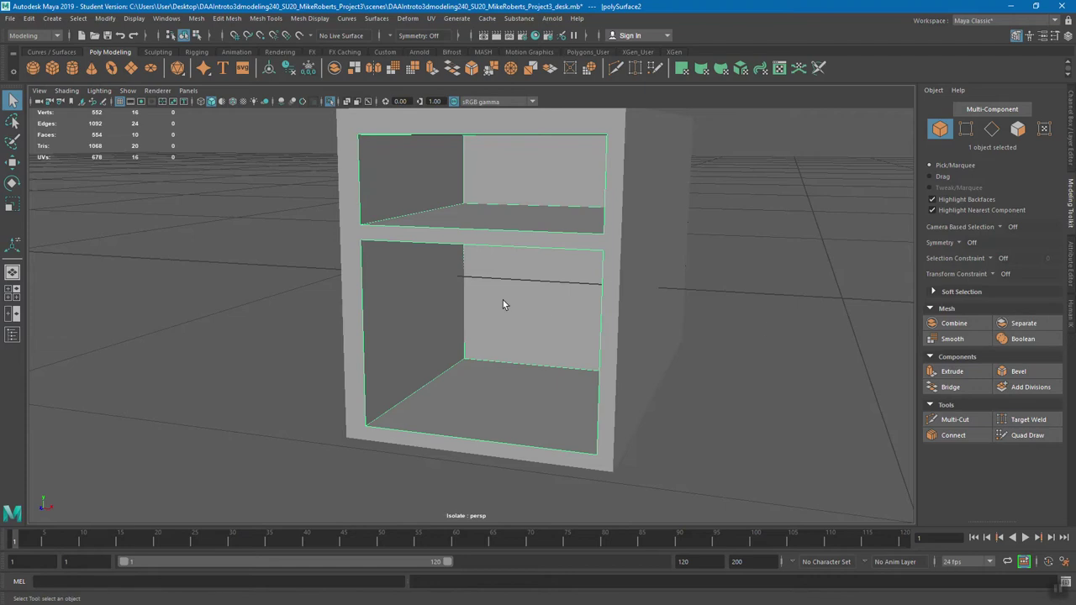
left_click(227, 18)
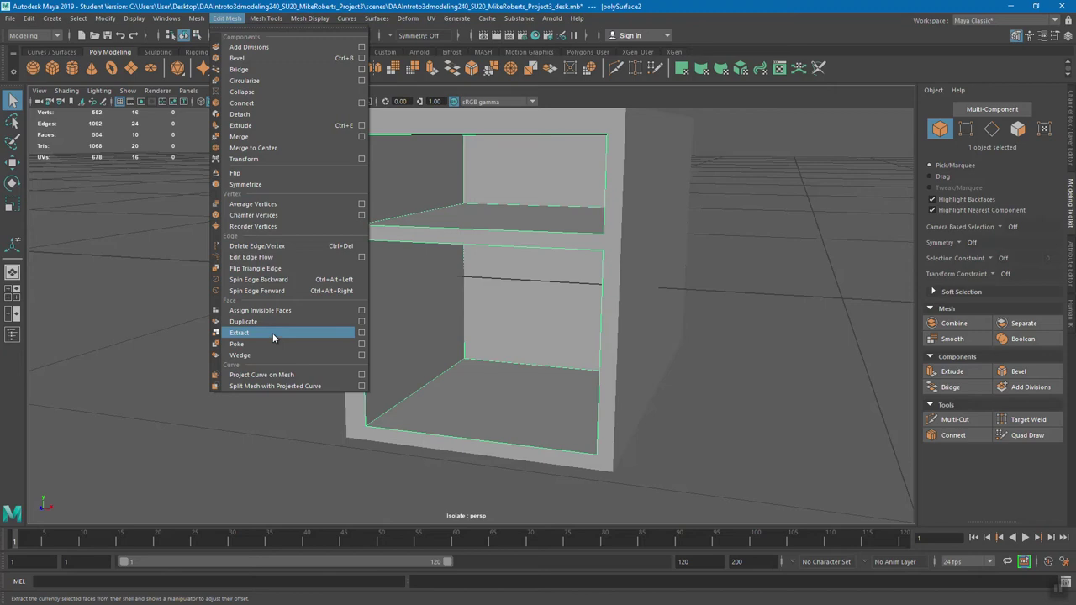
left_click_drag(739, 319, 807, 318, "alt")
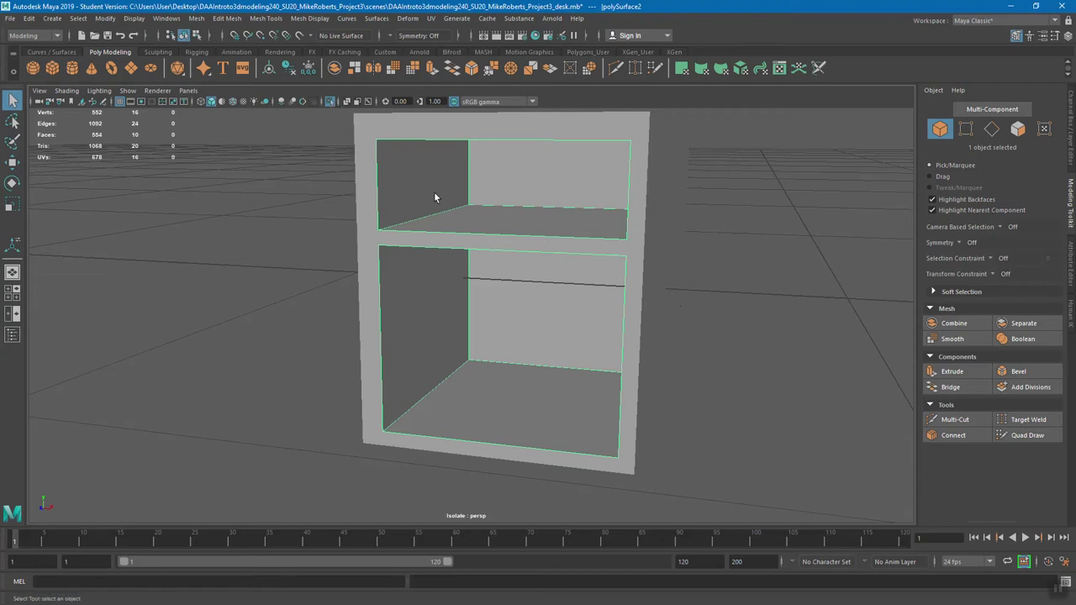
Step: Reset the viewport isolation so that only the combined drawer shells are displayed
left_click(329, 101)
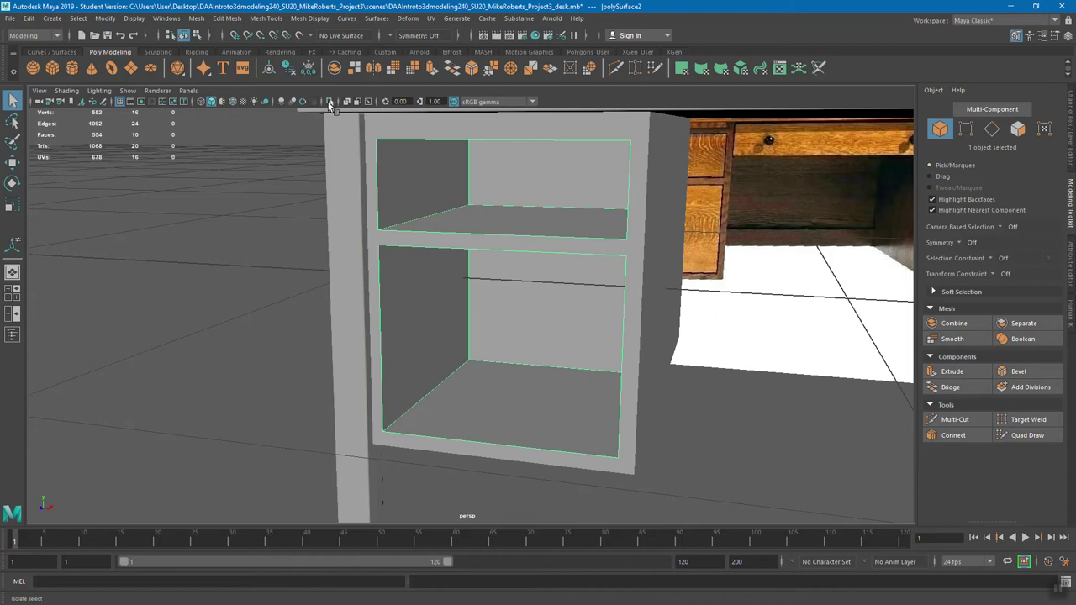
left_click(330, 100)
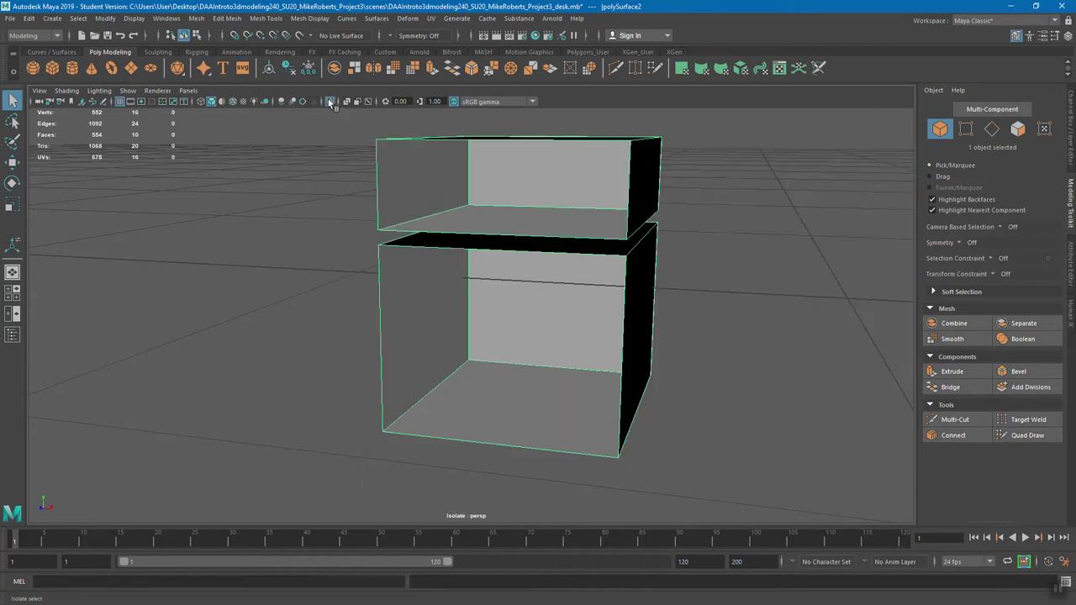
left_click_drag(504, 160, 413, 156, "alt")
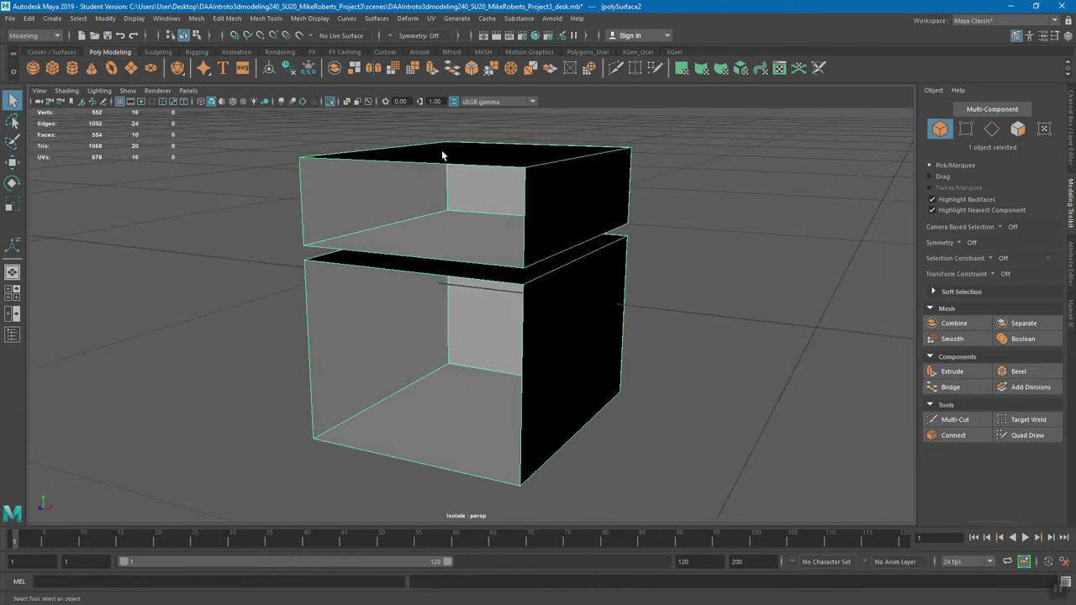
Step: Display the whole desk again and switch the selection from the combined drawer shells to the cabinet frame
left_click(329, 101)
left_click_drag(661, 403, 761, 426, "alt")
left_click(691, 362)
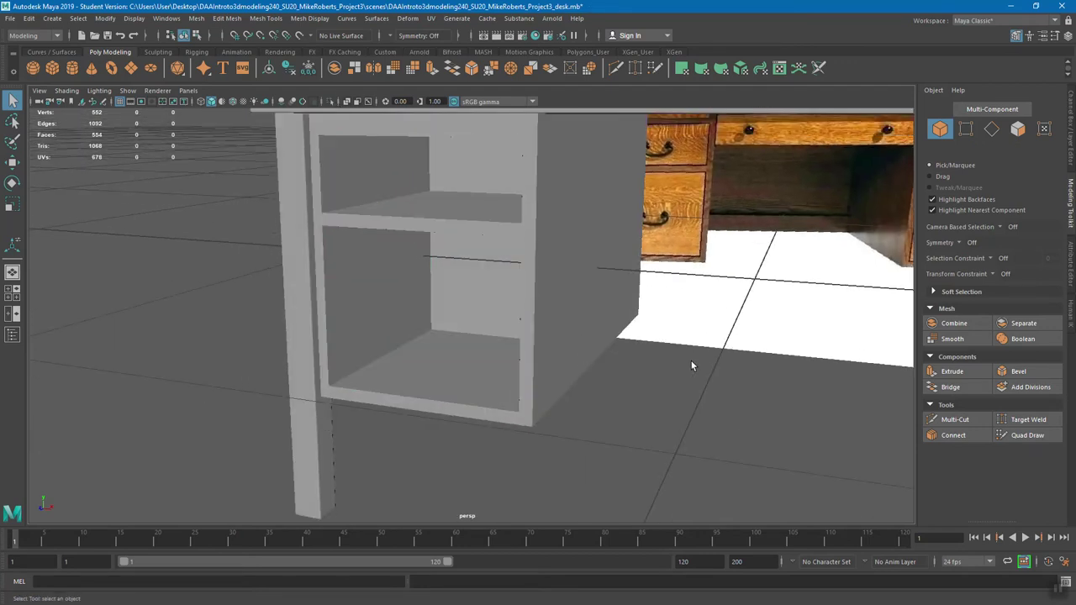
key("ctrl+z")
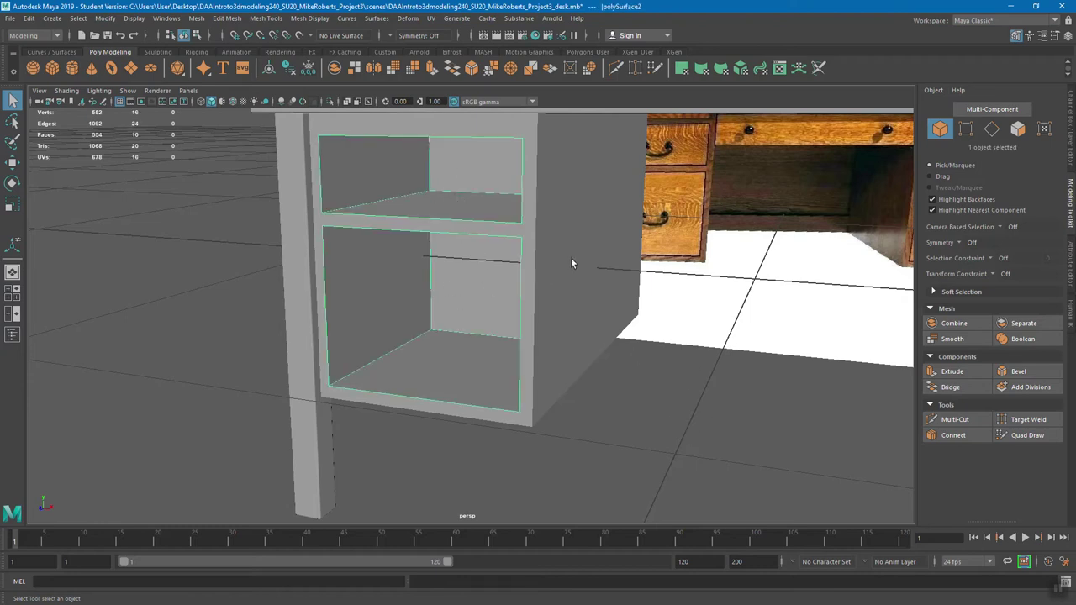
key("ctrl+z")
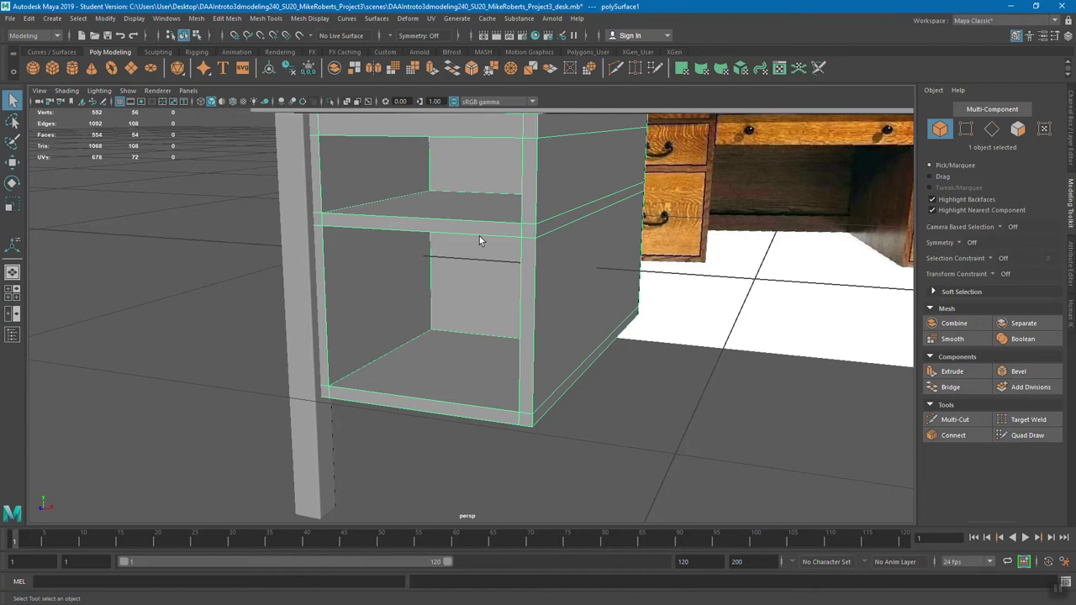
Step: Marquee-select the cabinet together with the combined drawer shells, deselect the cabinet frame, and isolate the shells
left_click_drag(601, 244, 523, 212, "alt")
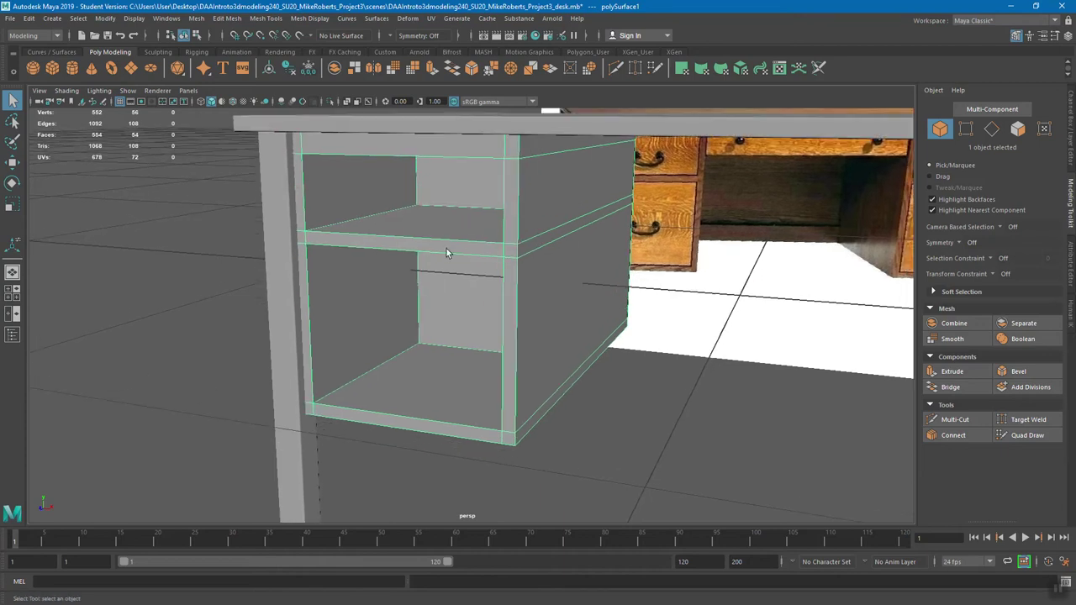
left_click_drag(446, 252, 445, 267, "alt")
left_click_drag(298, 272, 356, 373)
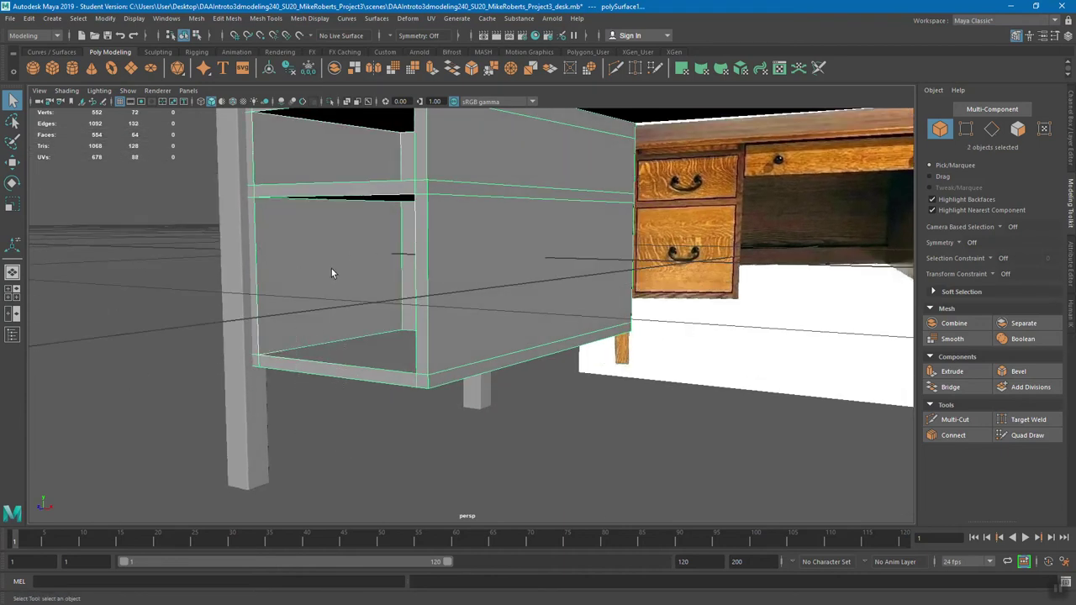
left_click(437, 382, "shift")
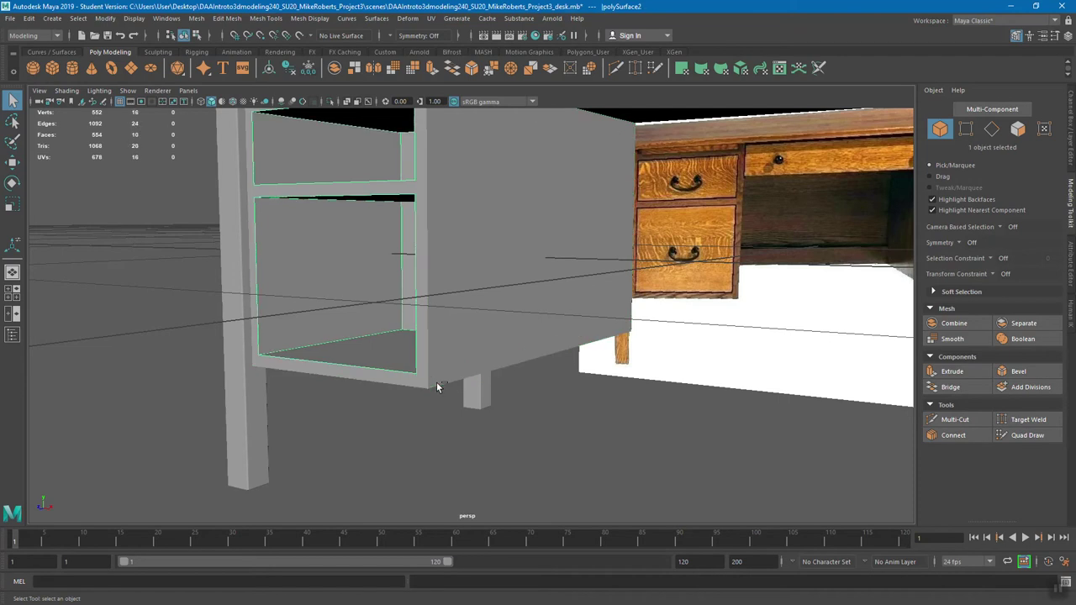
left_click_drag(373, 267, 404, 306, "alt")
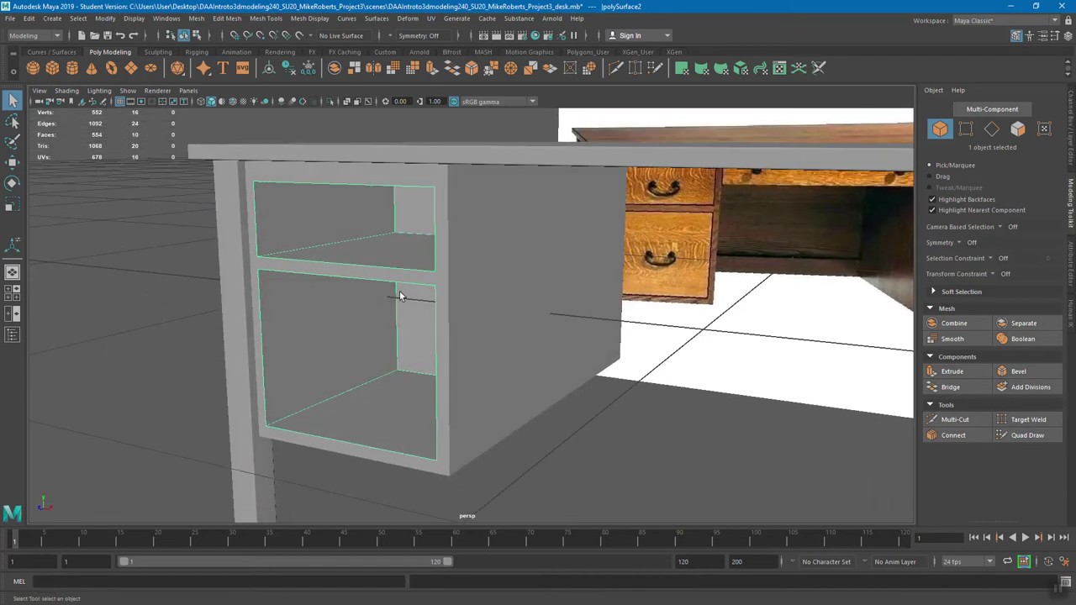
right_click(399, 278)
left_click(453, 258)
left_click(331, 101)
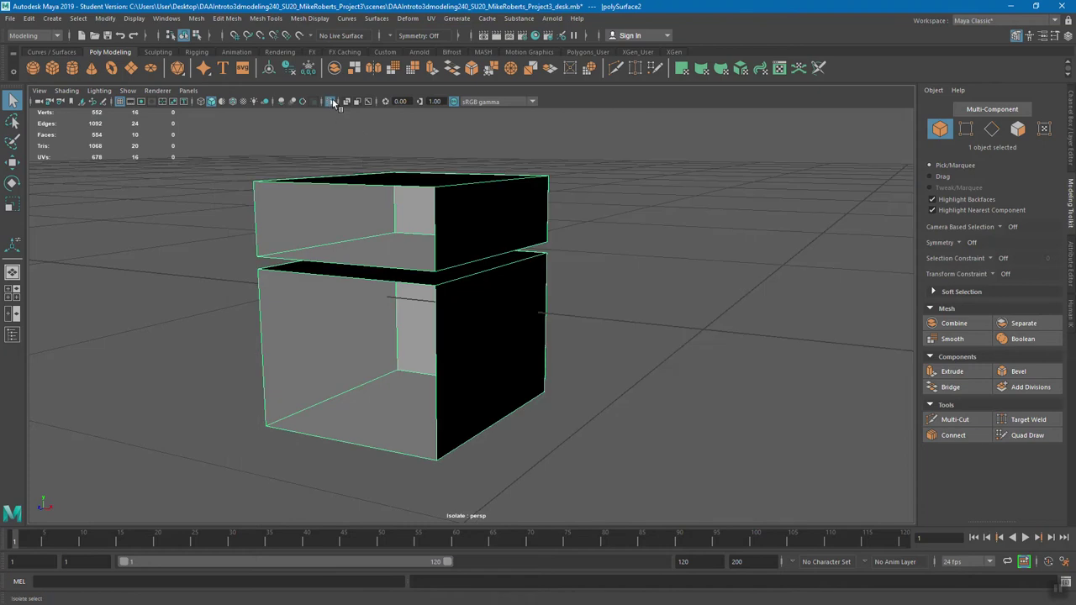
left_click_drag(413, 197, 449, 210, "alt")
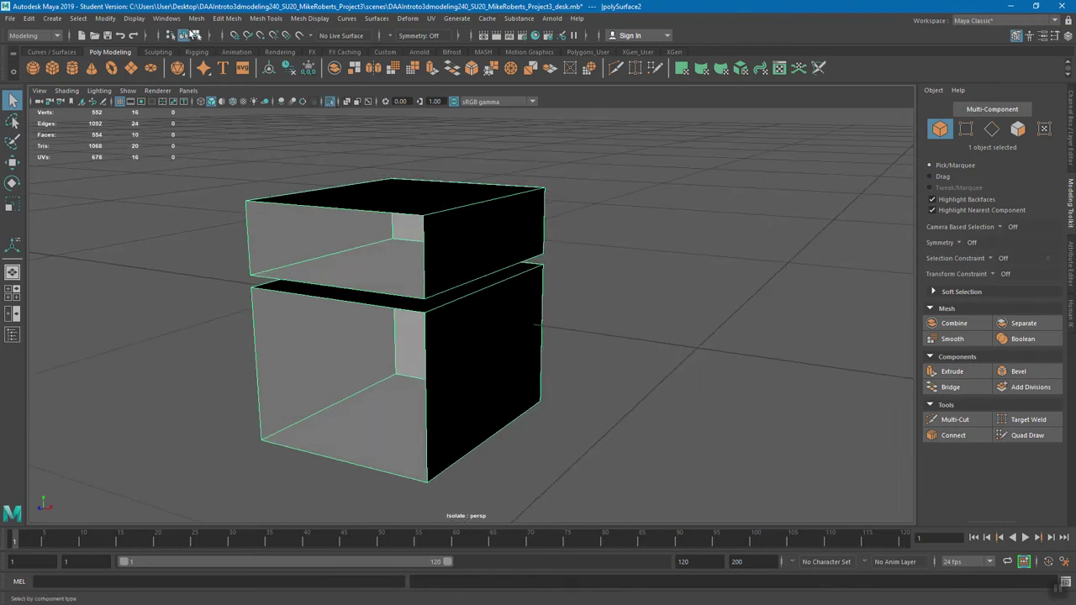
left_click(134, 17)
mouse_move(160, 77)
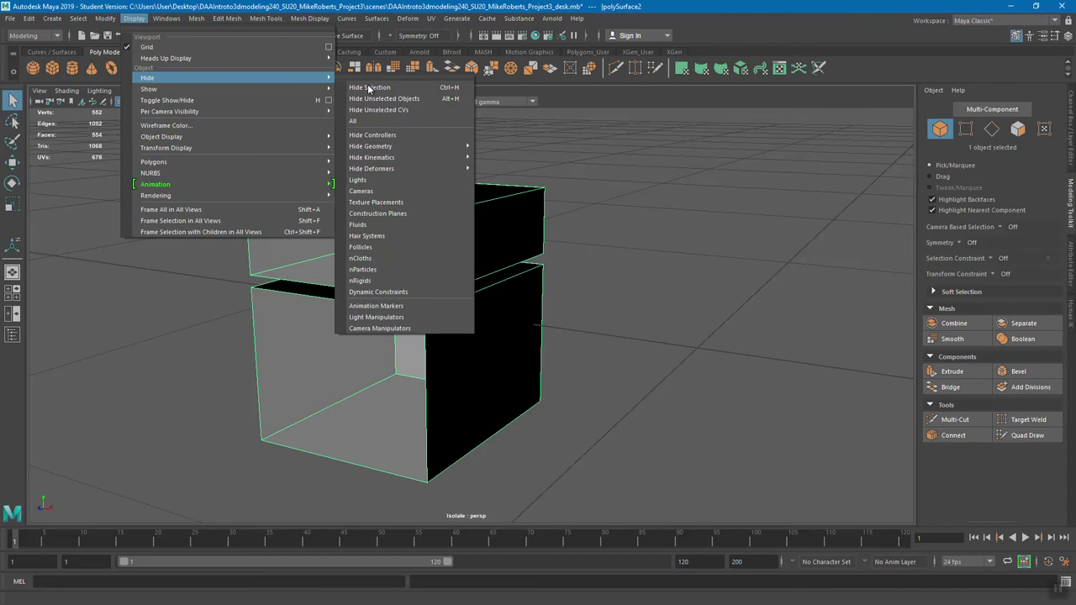
mouse_move(240, 89)
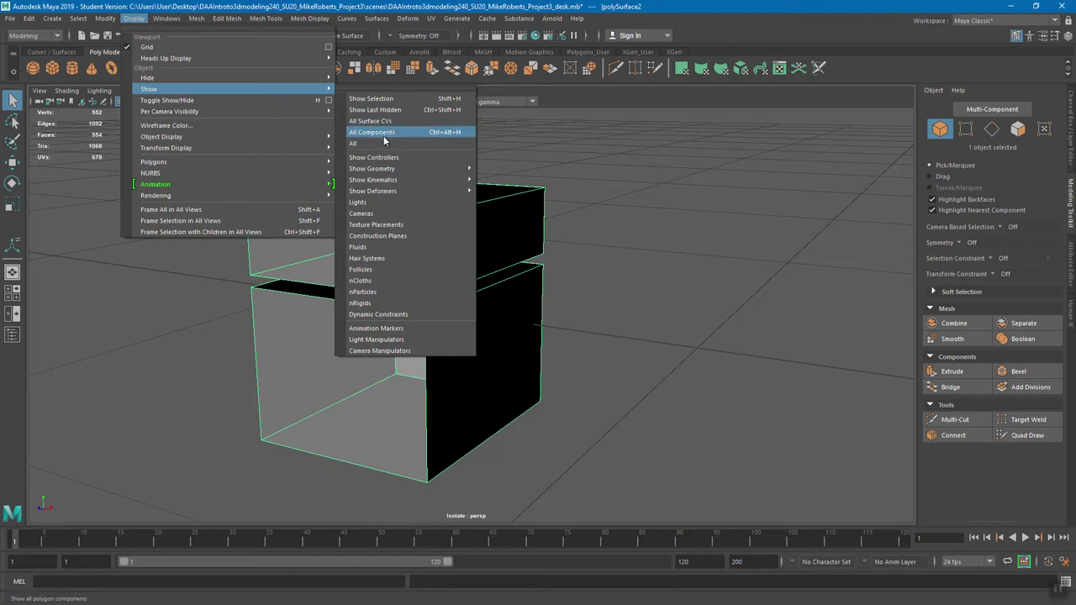
mouse_move(198, 76)
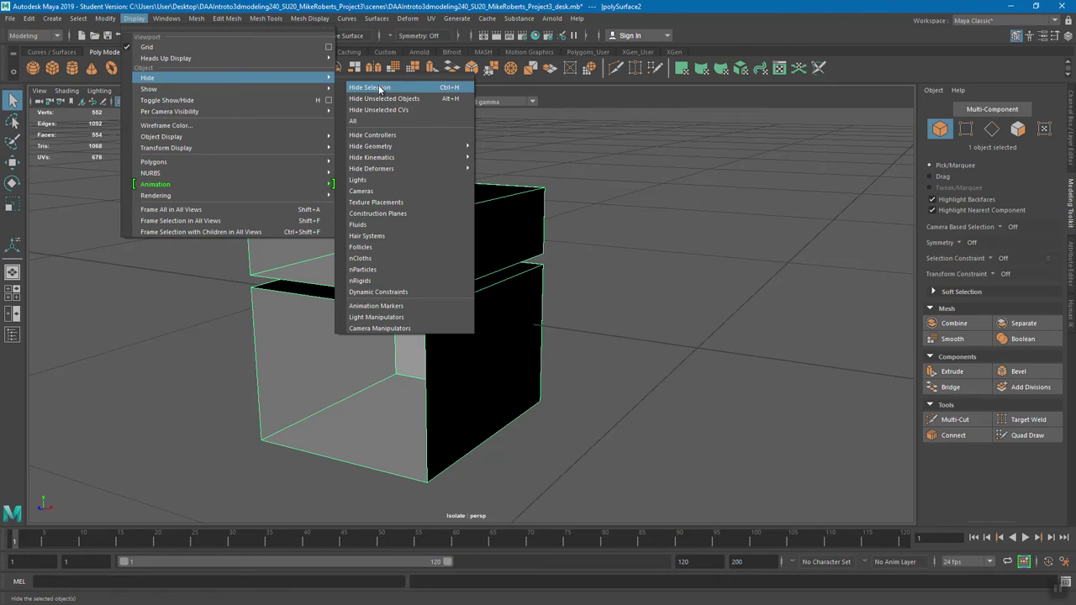
left_click(495, 202)
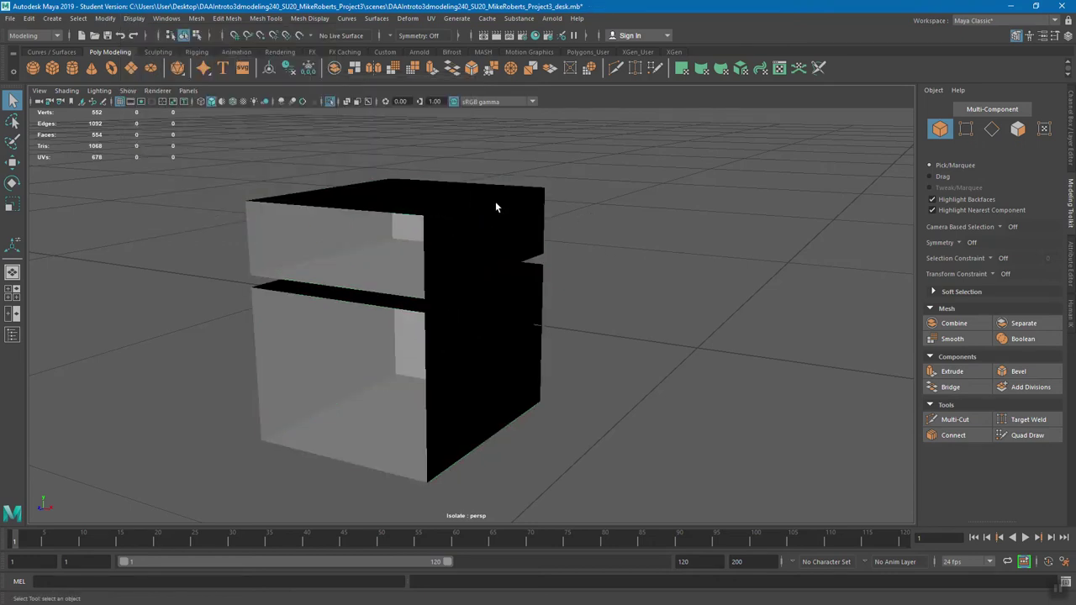
Step: Hide the top face and the black outer side face of the upper drawer shell using face selection
right_click_drag(484, 200, 485, 231)
left_click(449, 185)
left_click(488, 244, "shift")
left_click(134, 19)
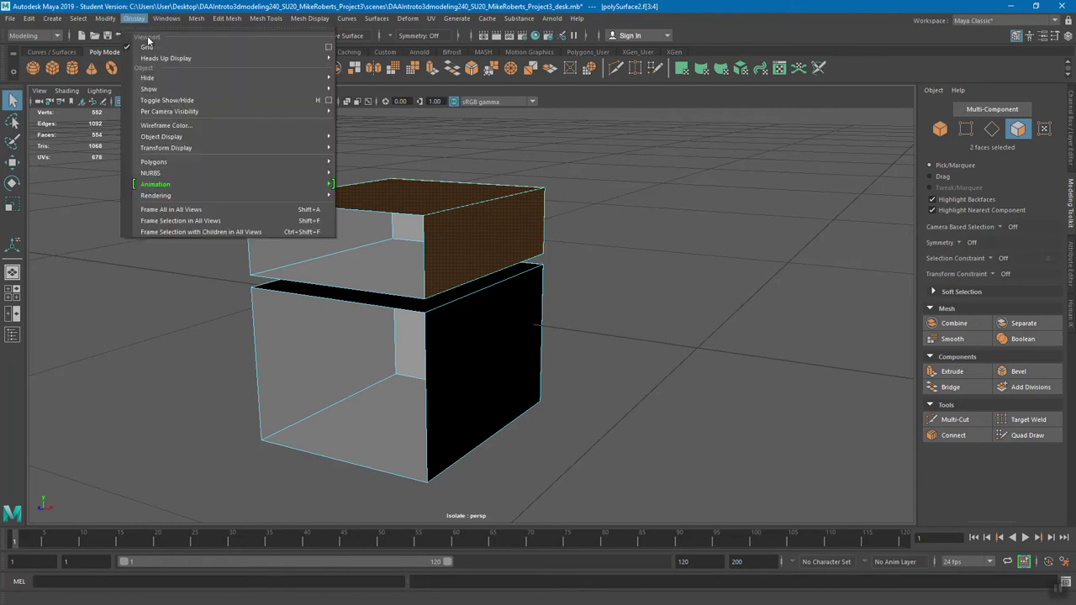
mouse_move(252, 75)
left_click(378, 87)
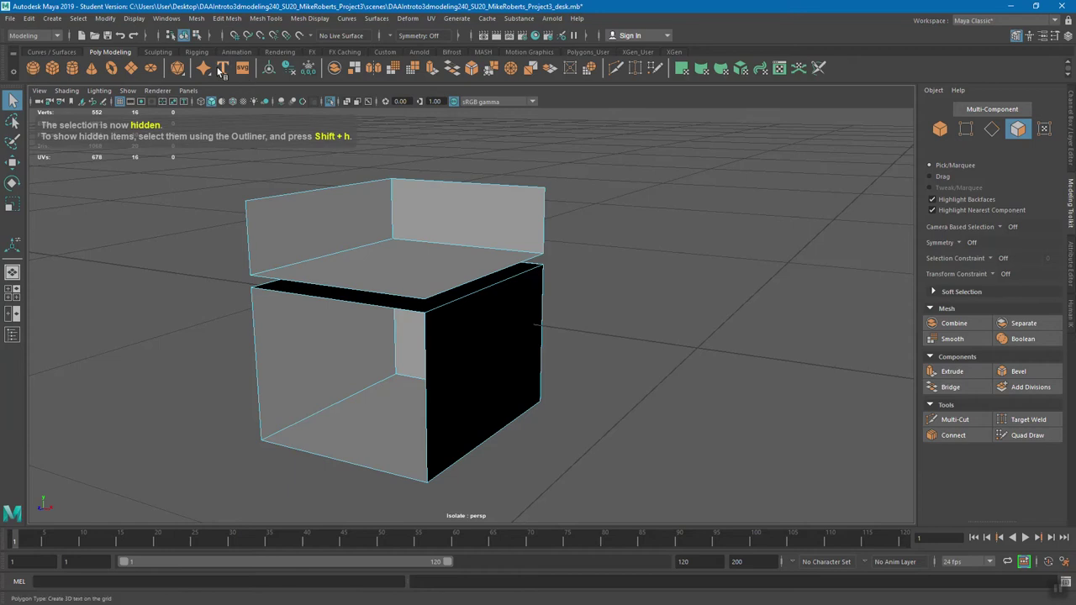
Step: Show all hidden components of the drawer shells again
left_click(135, 19)
mouse_move(166, 90)
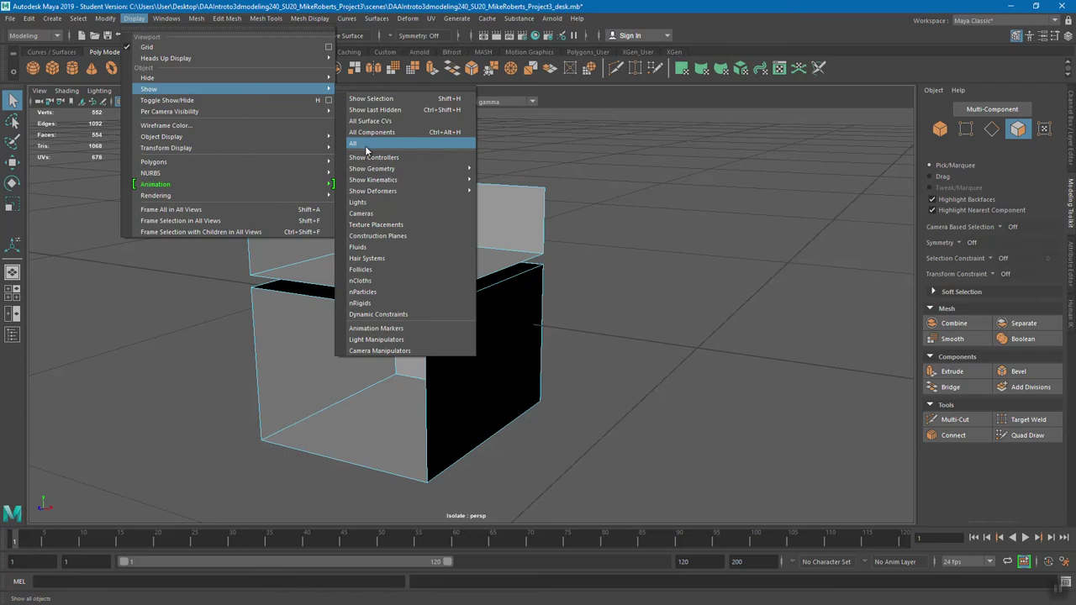
left_click(379, 132)
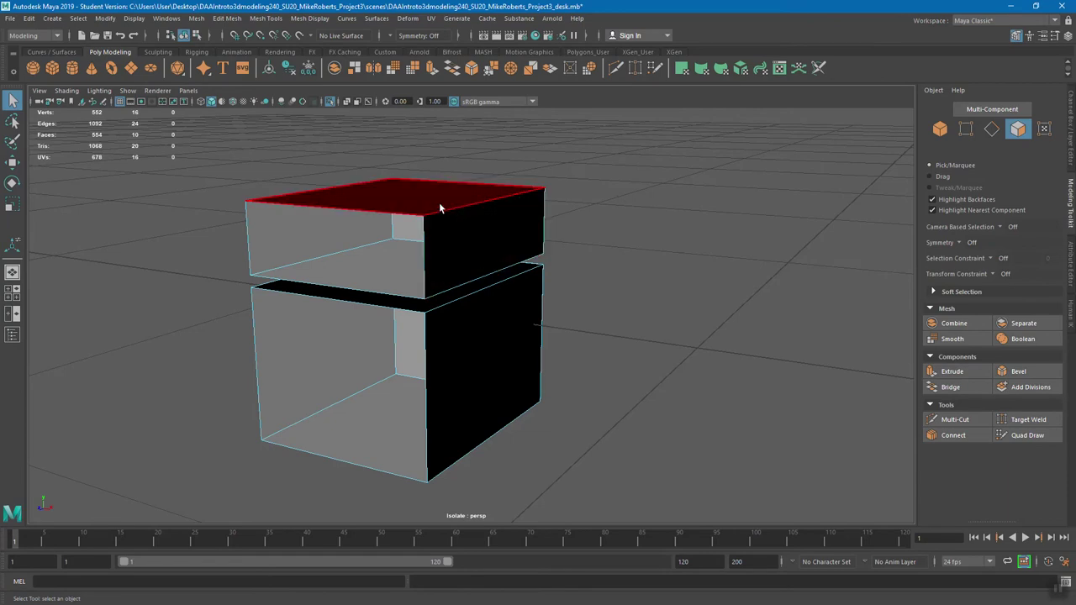
Step: Open the Outliner to list the scene's objects
left_click(134, 18)
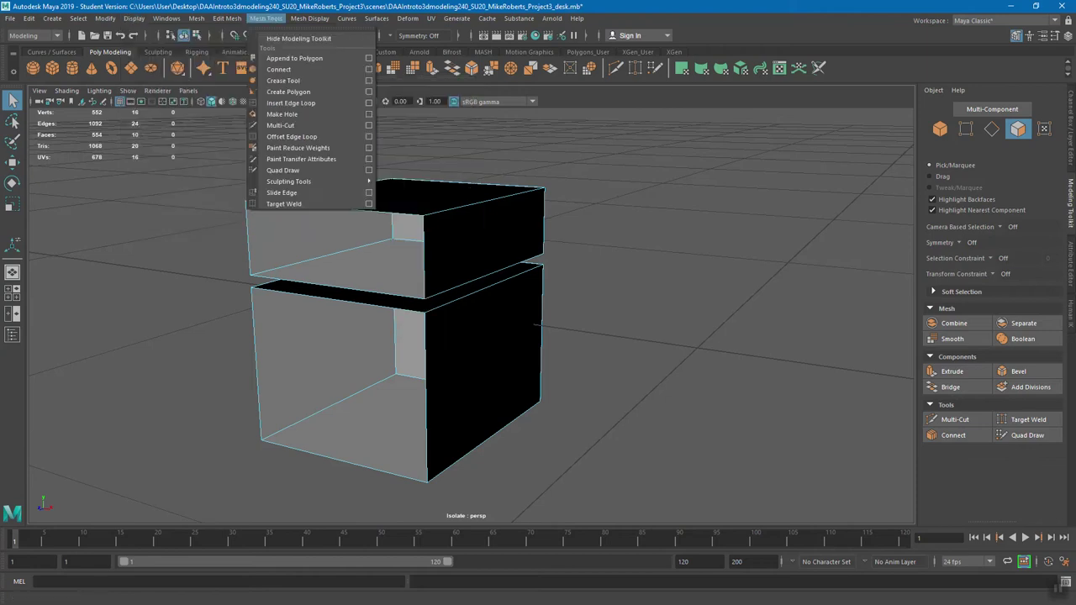
left_click(173, 19)
left_click(173, 18)
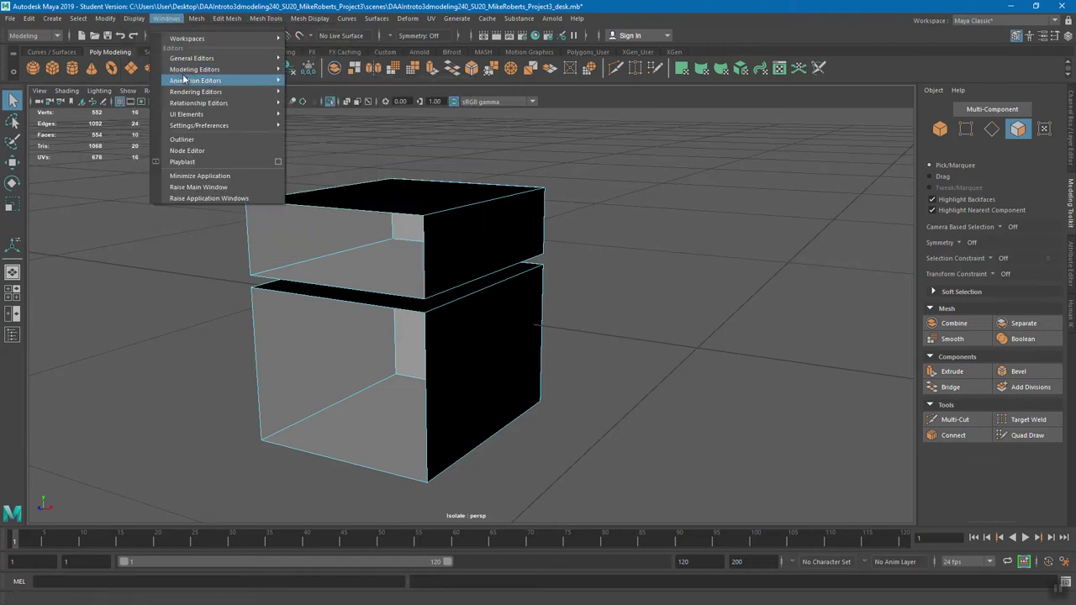
left_click(185, 138)
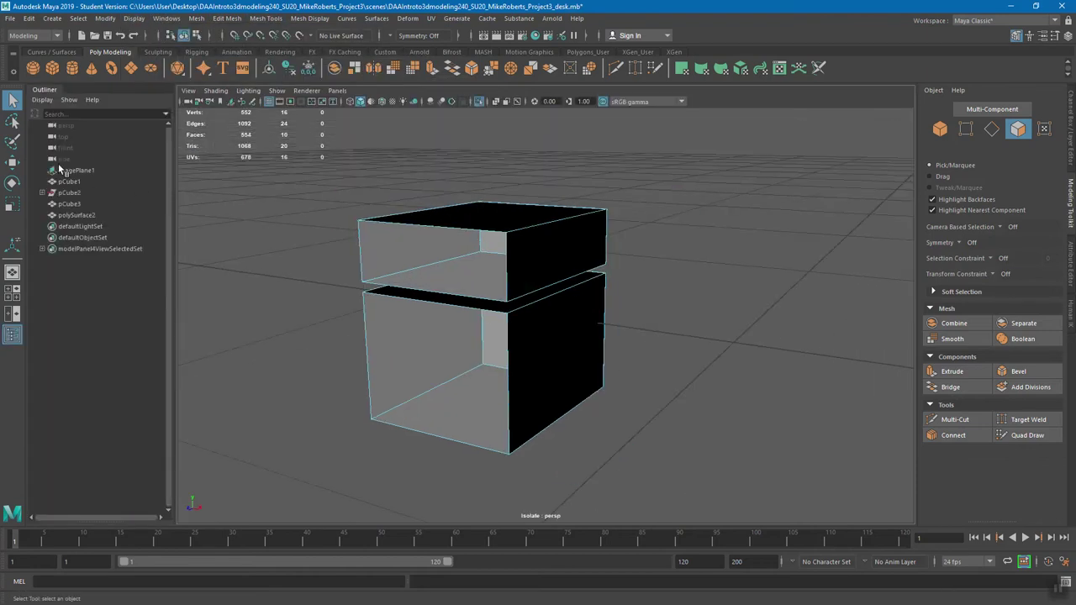
Step: Switch the combined drawer shells to Object Mode and hide the whole object
right_click_drag(472, 206, 502, 208)
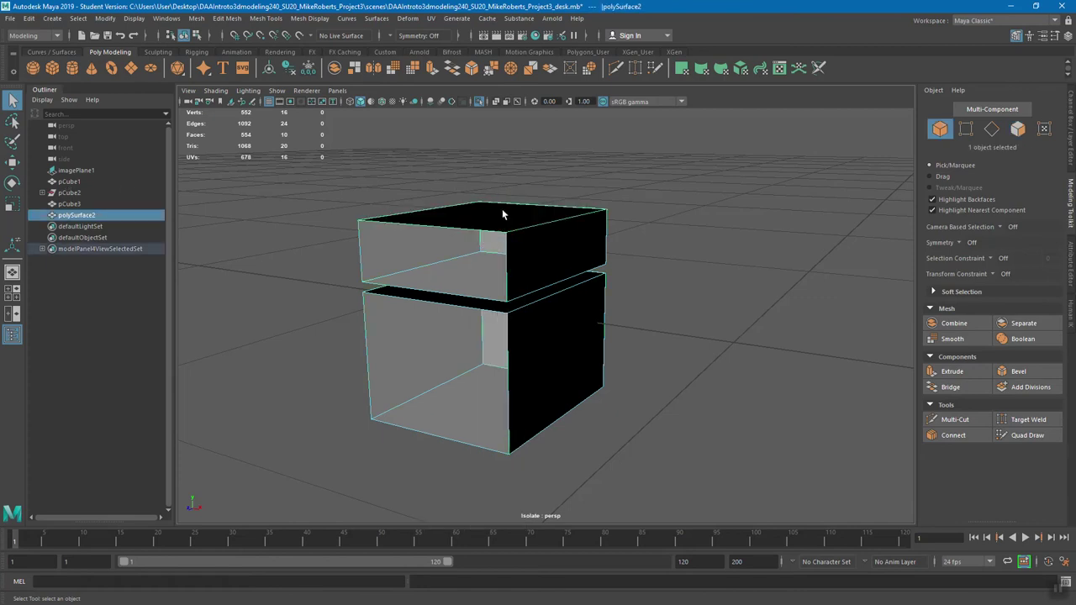
left_click(134, 19)
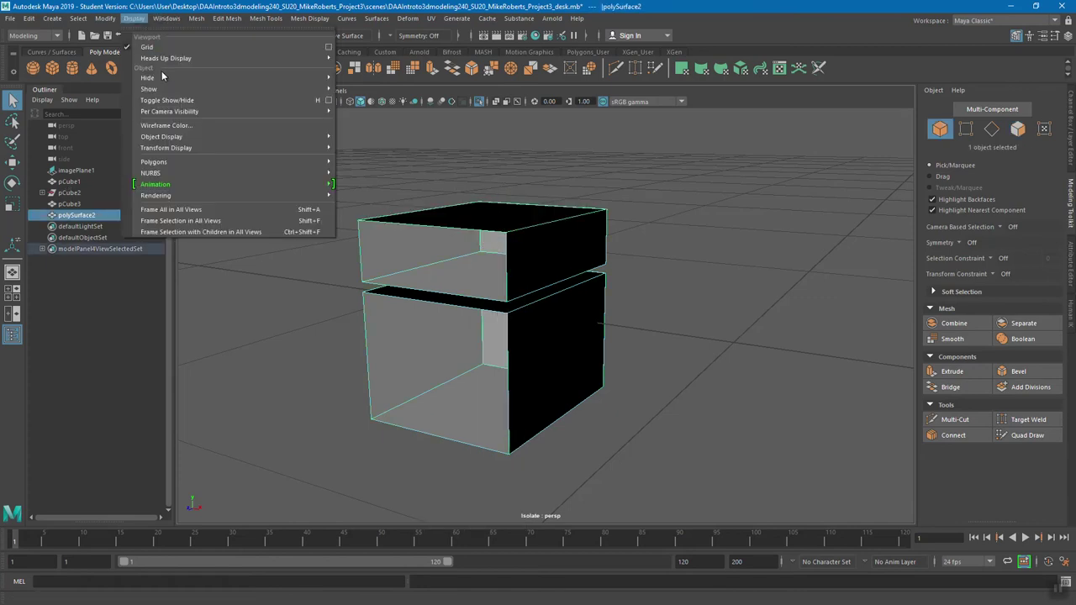
mouse_move(160, 77)
left_click(361, 90)
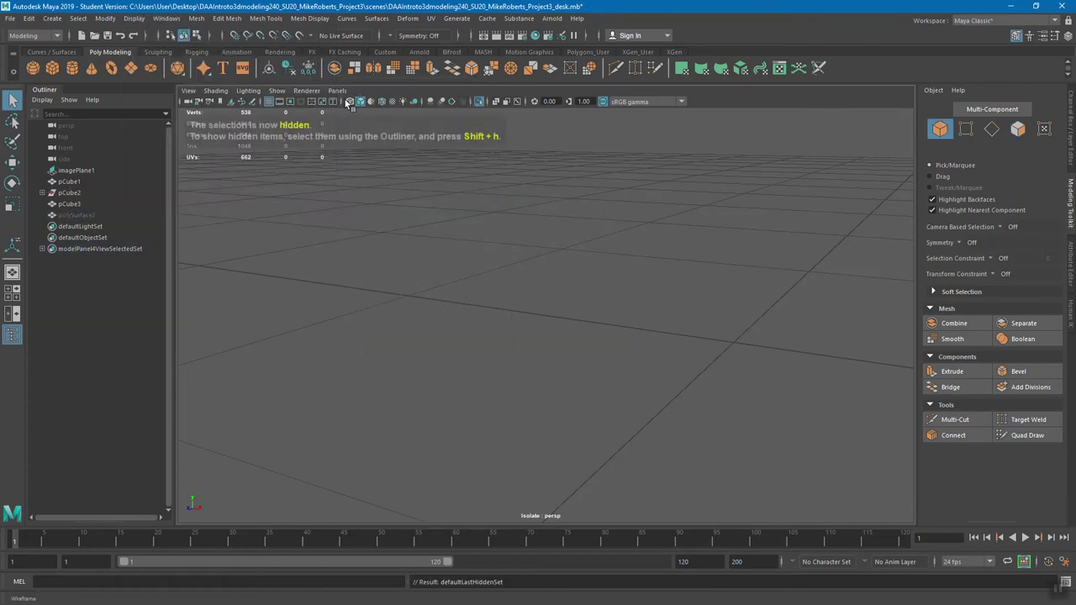
Step: Show the hidden polySurface2 drawer shells again through the Outliner and close the Outliner
left_click(88, 216)
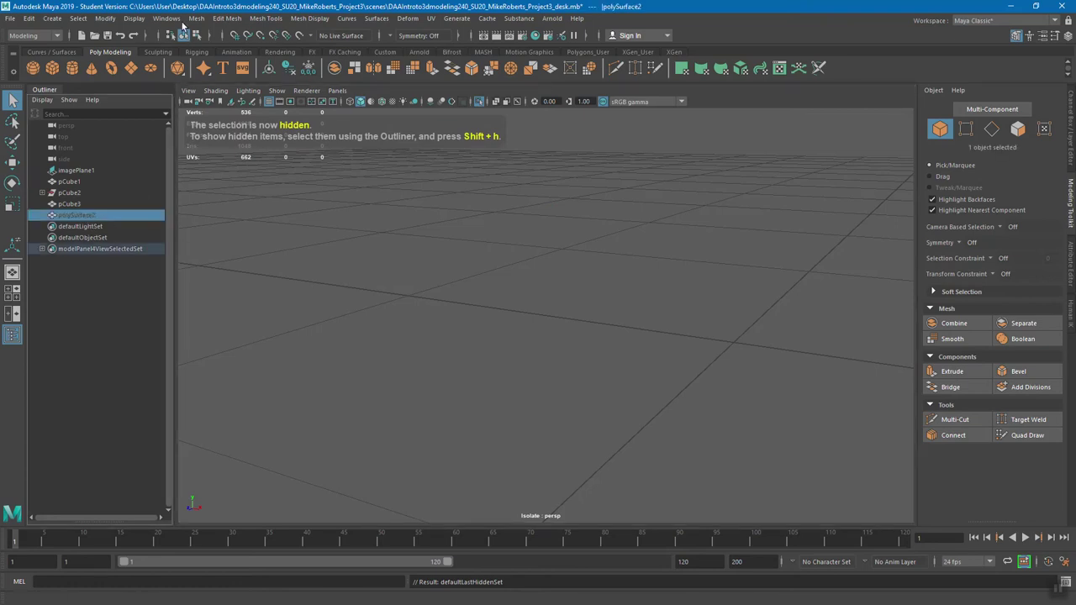
left_click(134, 18)
mouse_move(160, 88)
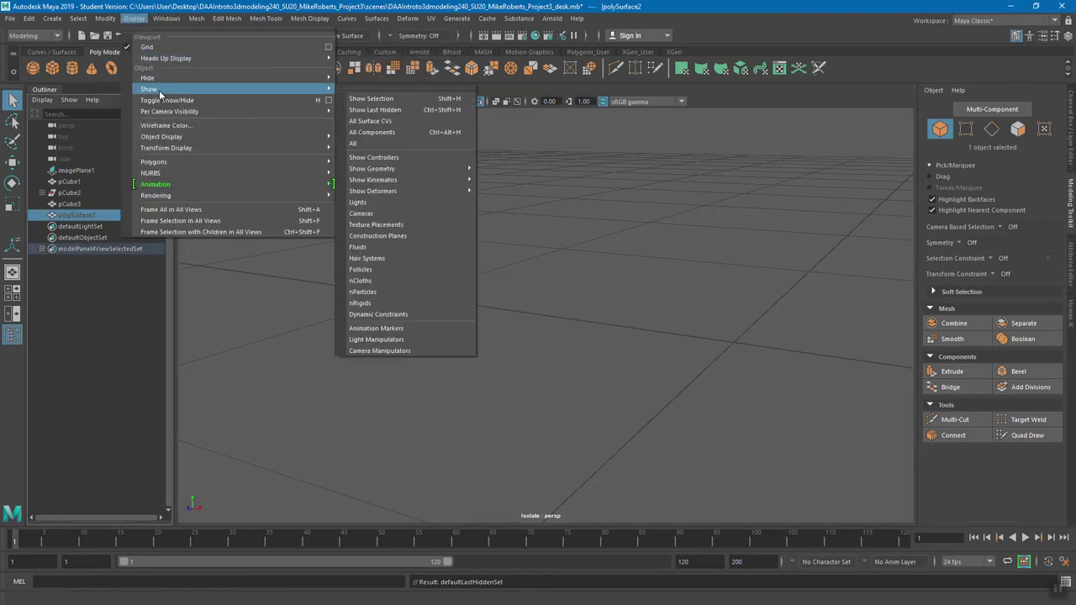
left_click(370, 99)
left_click_drag(466, 207, 442, 207, "alt")
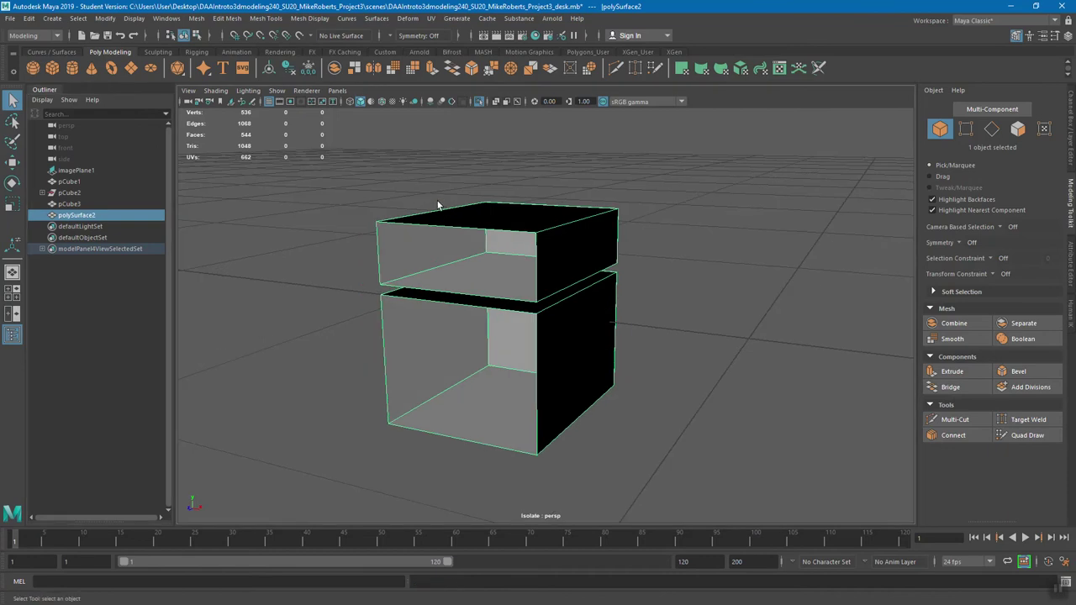
right_click(52, 90)
left_click(73, 136)
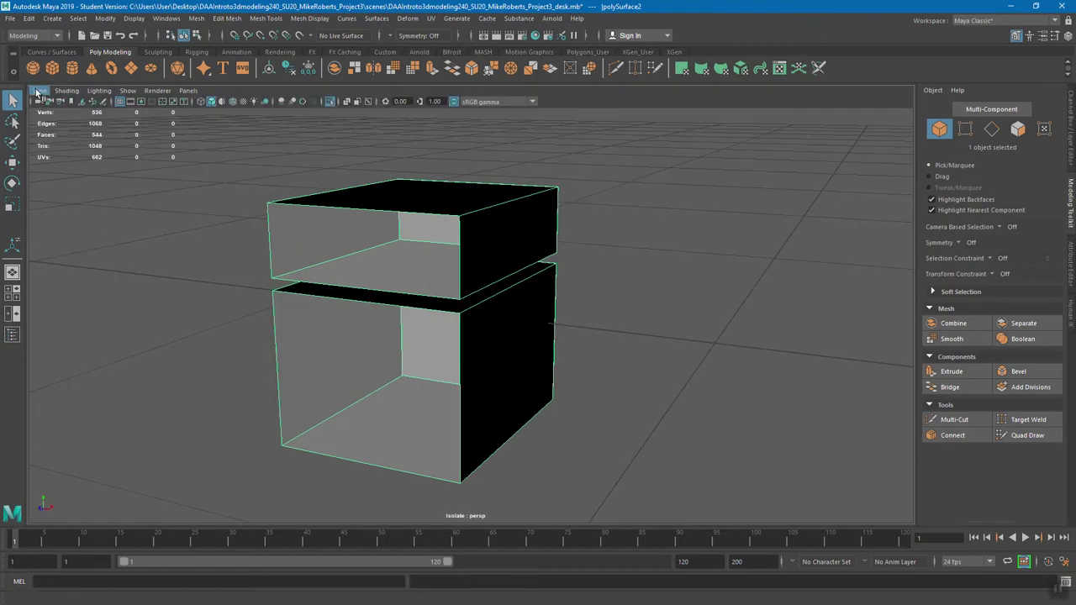
mouse_move(469, 212)
left_mouse_down("alt")
mouse_move(435, 206)
mouse_move(467, 210)
left_mouse_up("alt")
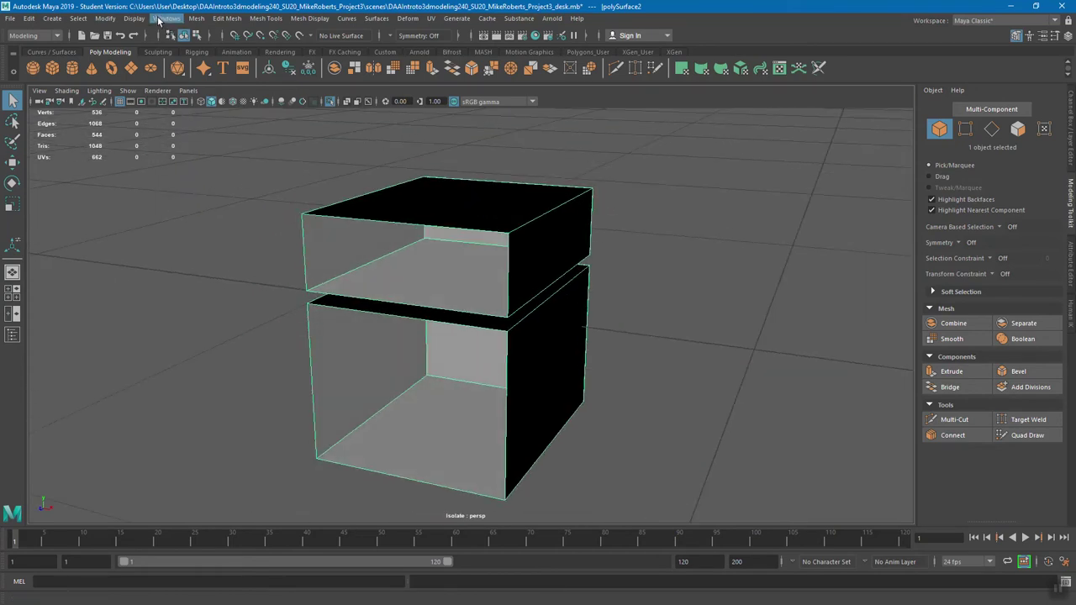
Step: Review the available Display commands for hiding and showing selected or unselected objects
left_click(137, 18)
mouse_move(160, 58)
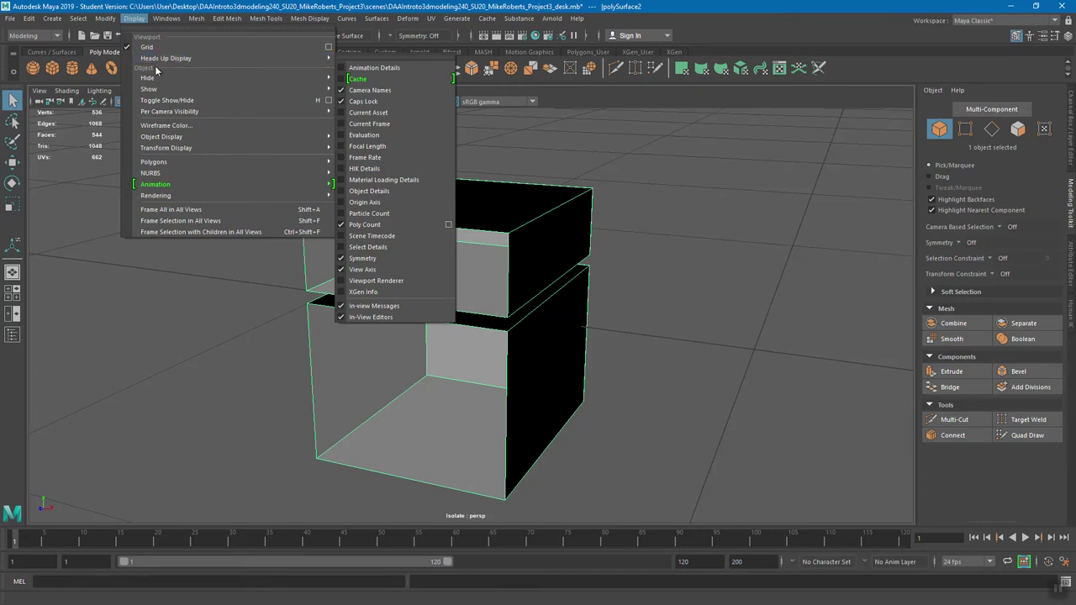
mouse_move(167, 89)
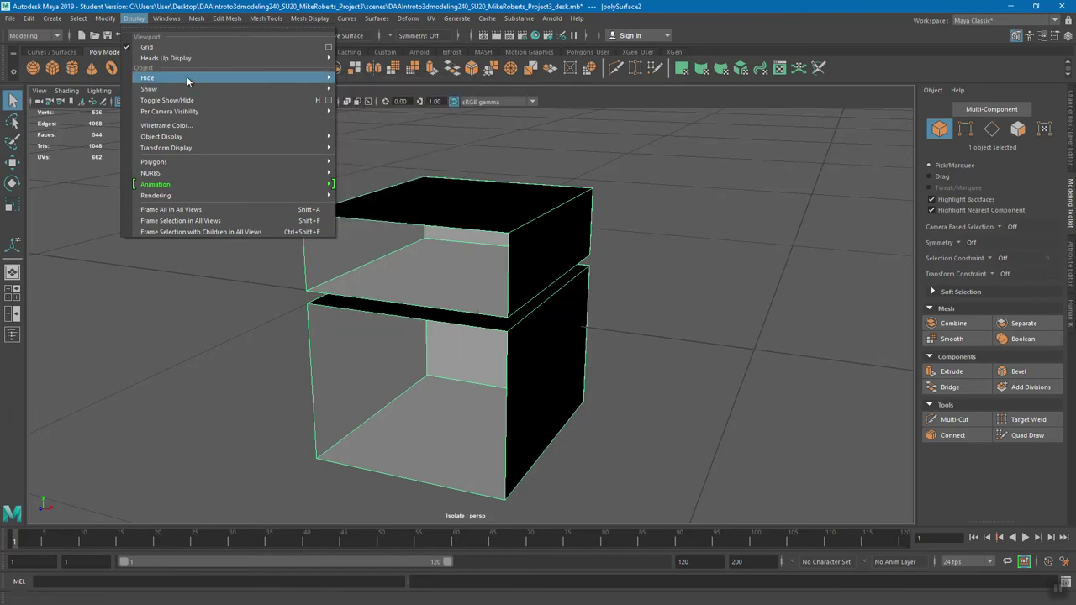
left_click(459, 178)
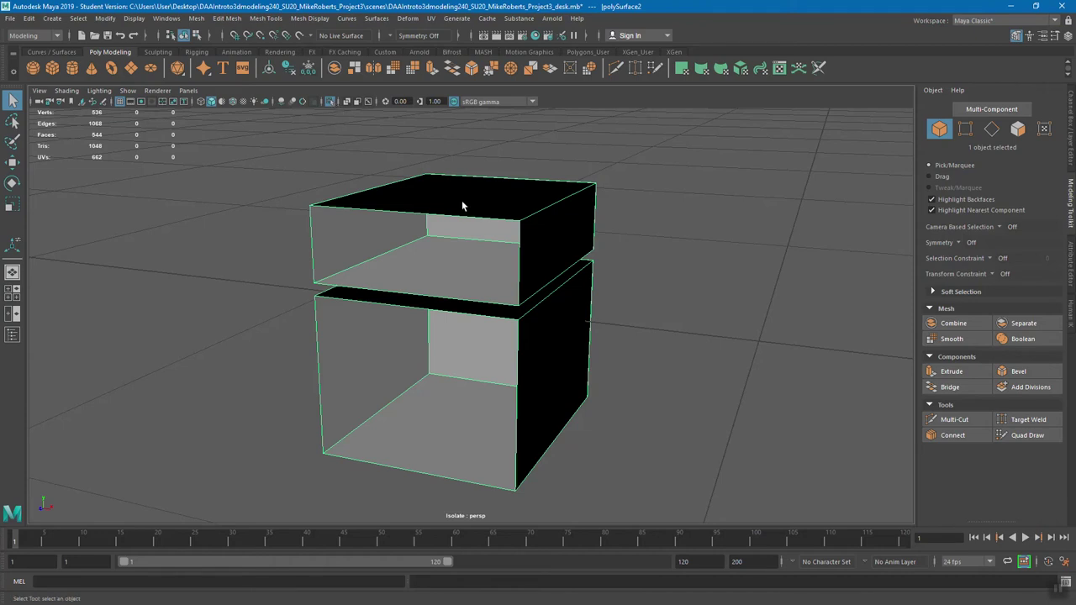
left_click(134, 17)
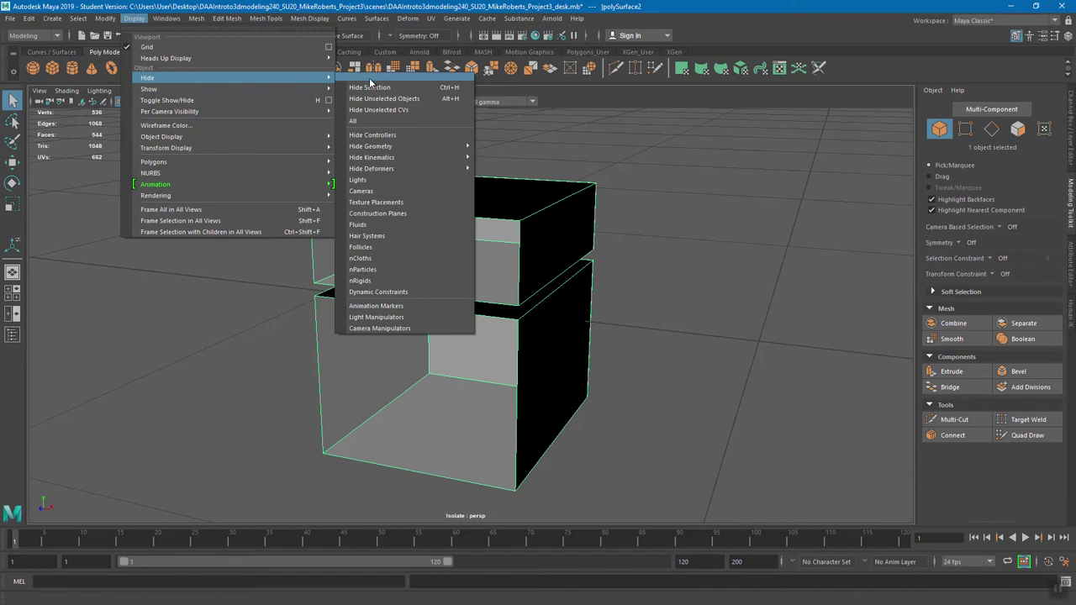
mouse_move(232, 91)
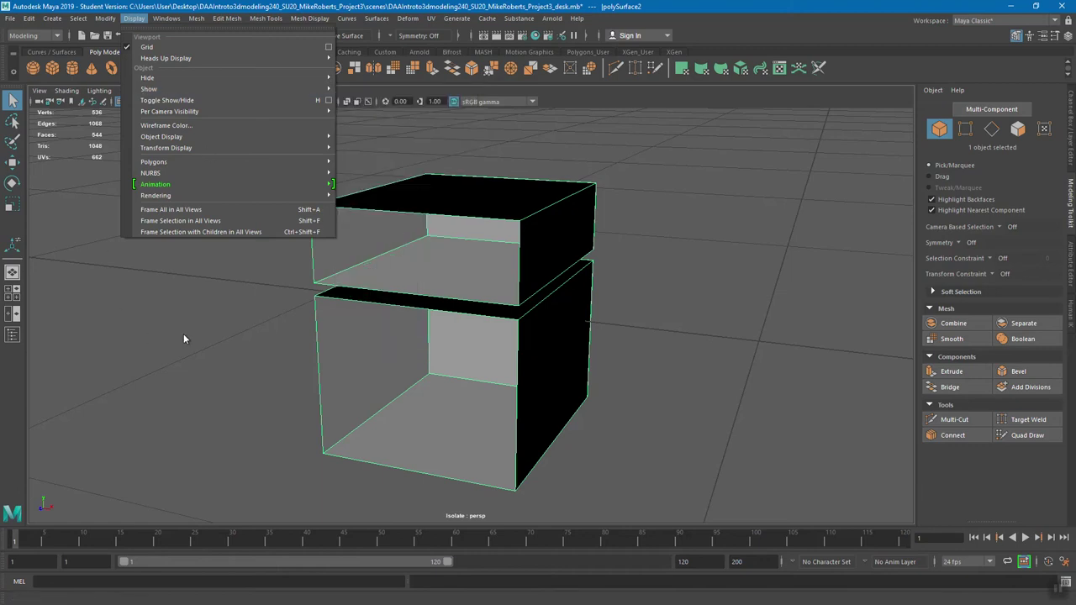
left_click_drag(646, 290, 625, 257, "alt")
scroll(626, 259, "down", 1)
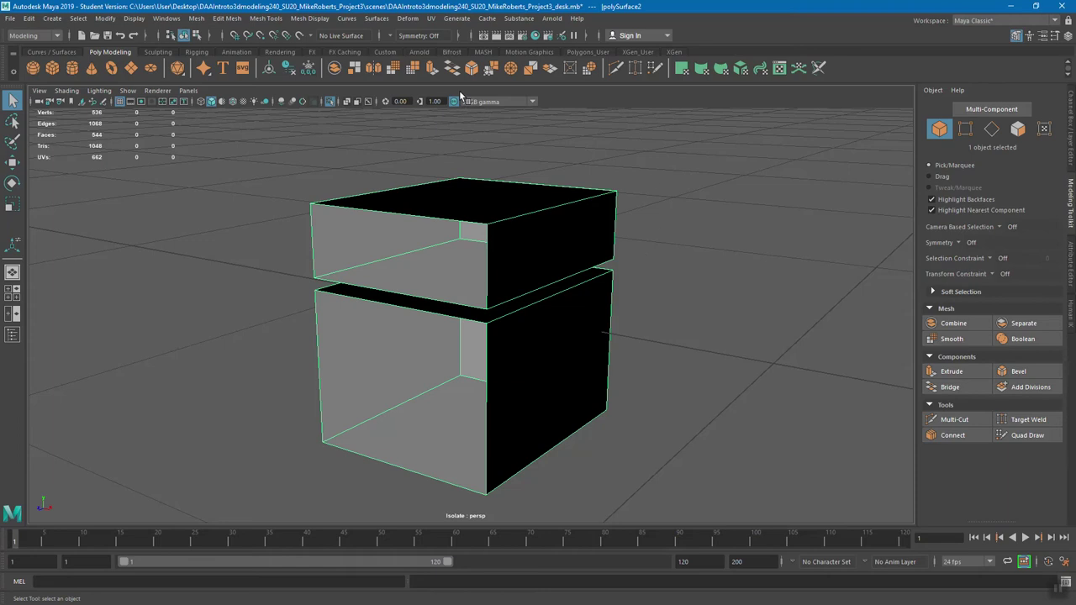
mouse_move(532, 295)
left_mouse_down("alt")
mouse_move(496, 295)
mouse_move(564, 289)
mouse_move(593, 235)
mouse_move(493, 289)
mouse_move(600, 272)
mouse_move(518, 285)
left_mouse_up("alt")
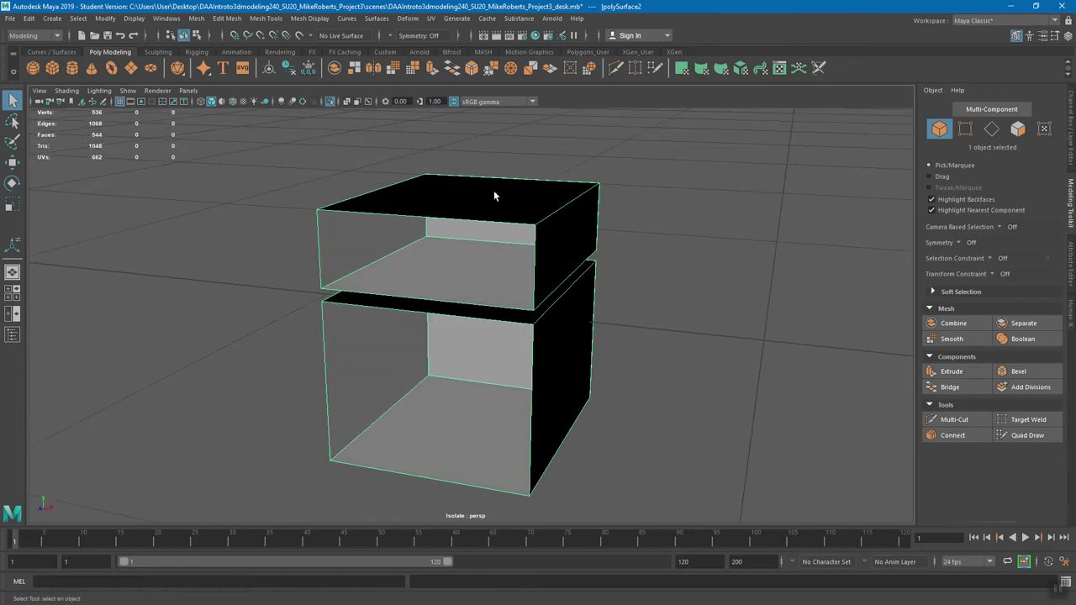
Step: Close the open fronts of the upper and lower drawer shells with Fill Hole, using one border edge on each
right_click_drag(464, 199, 458, 168)
left_click(413, 210)
left_click(195, 17)
left_click(243, 89)
left_click(322, 320)
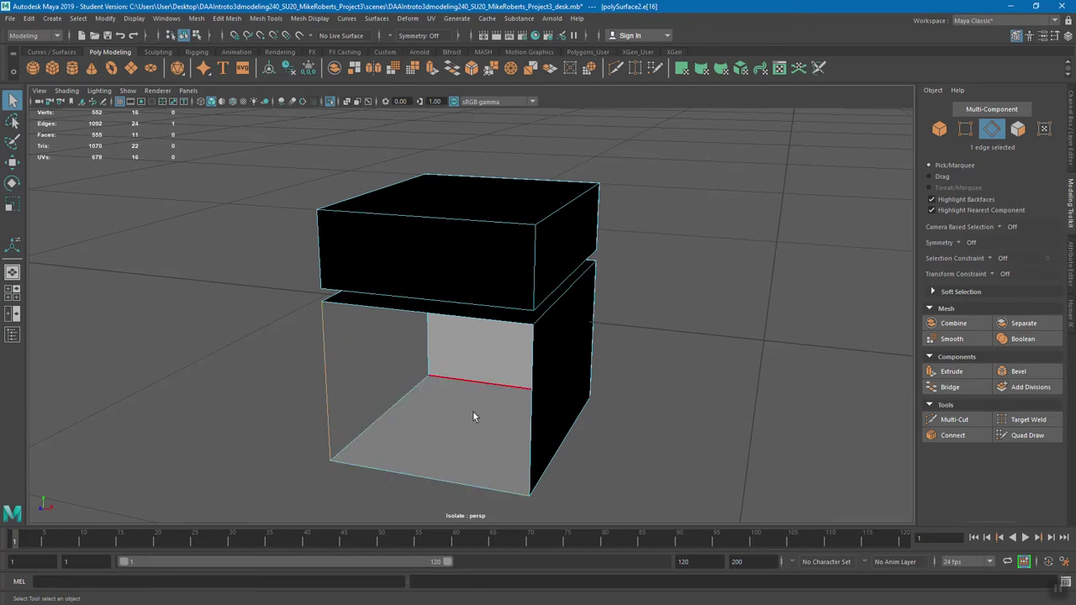
left_click(196, 18)
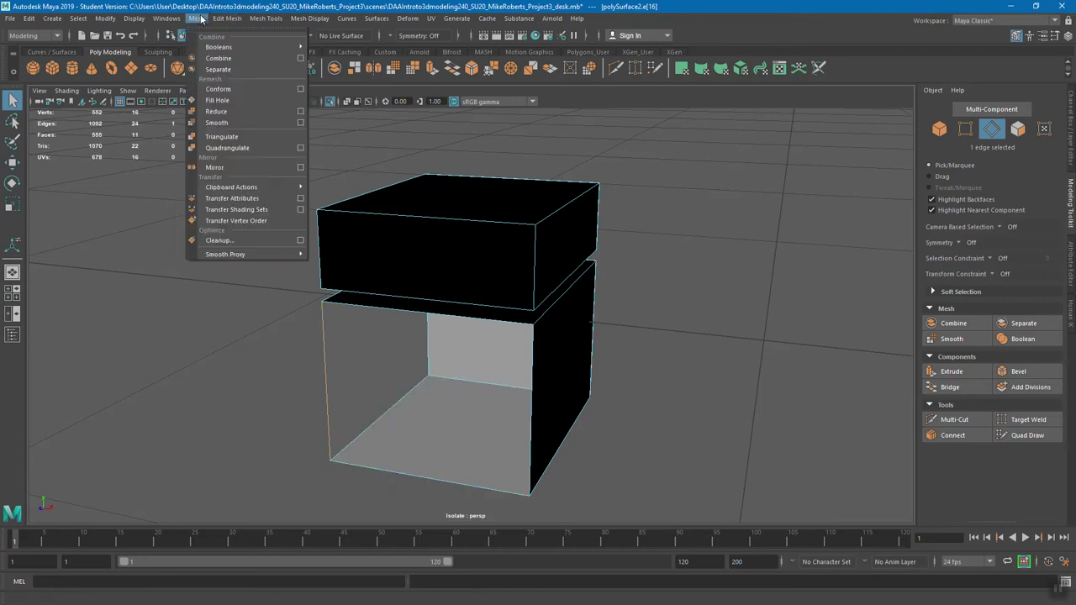
left_click(217, 100)
left_click_drag(344, 277, 476, 223, "alt")
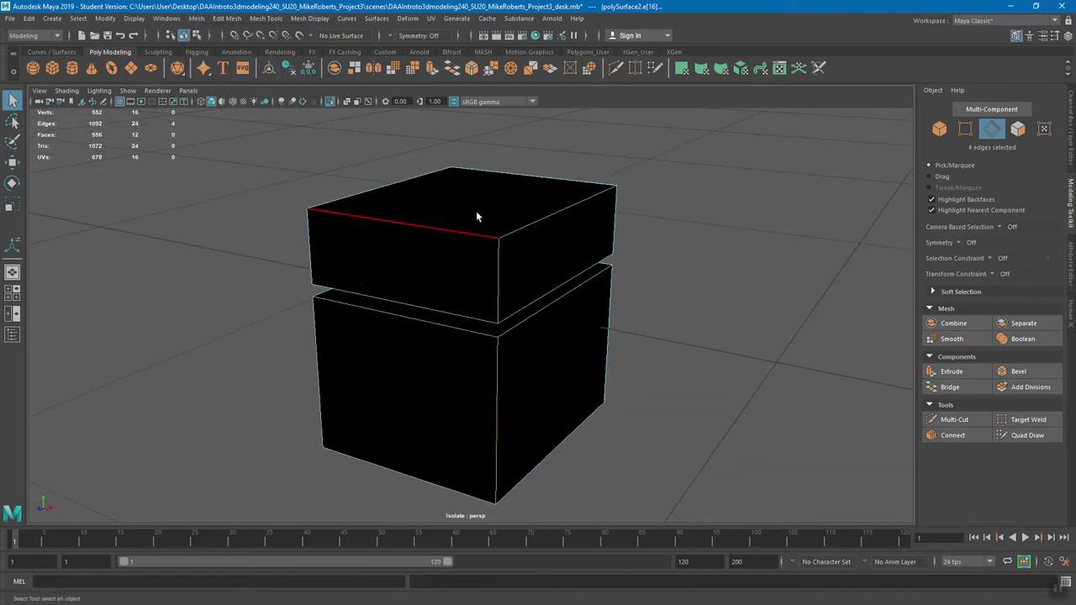
Step: Delete the top faces of the upper and lower drawer shells
right_click(474, 182)
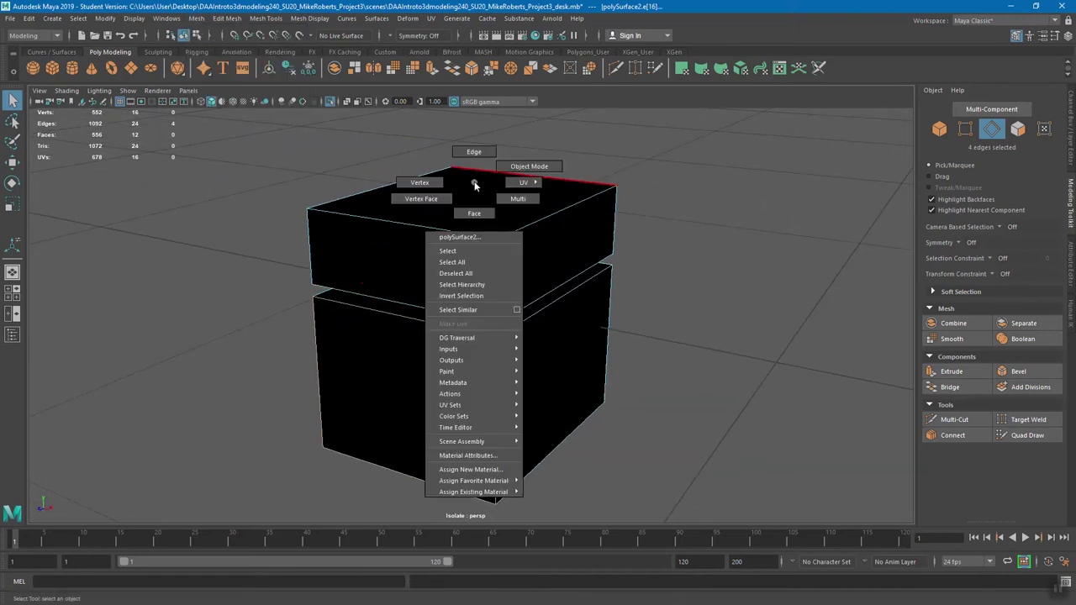
left_click(474, 212)
left_click(481, 220)
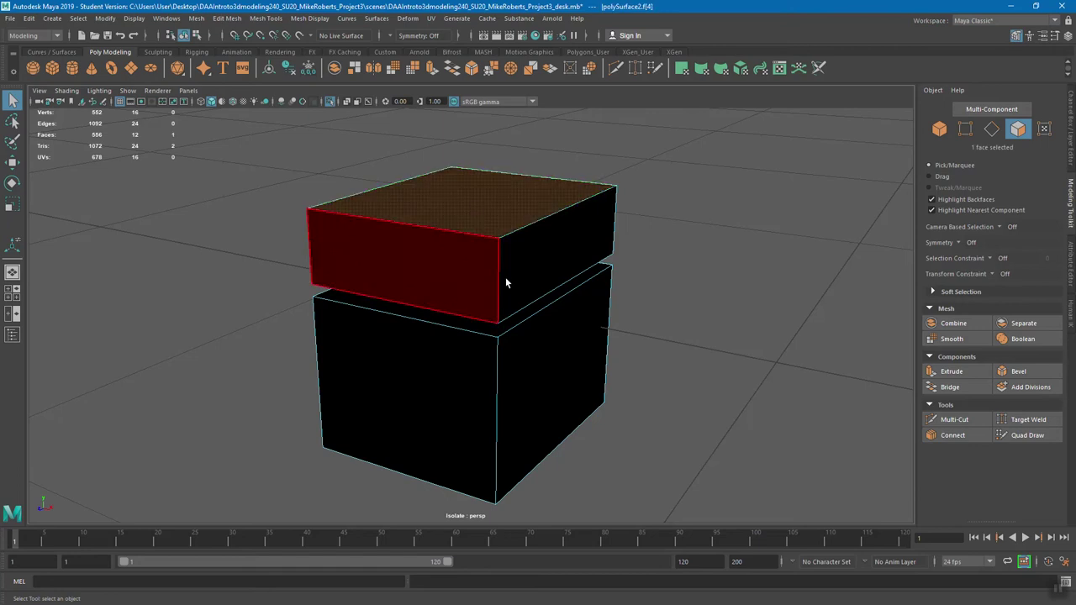
left_click(538, 307, "shift")
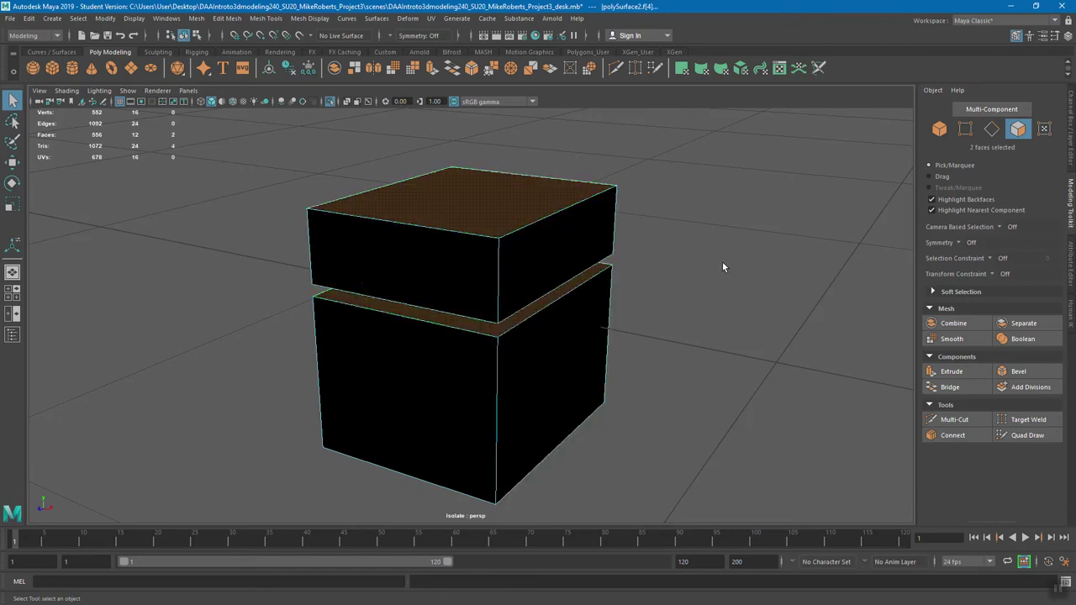
key("Delete")
left_click_drag(515, 276, 502, 242, "alt")
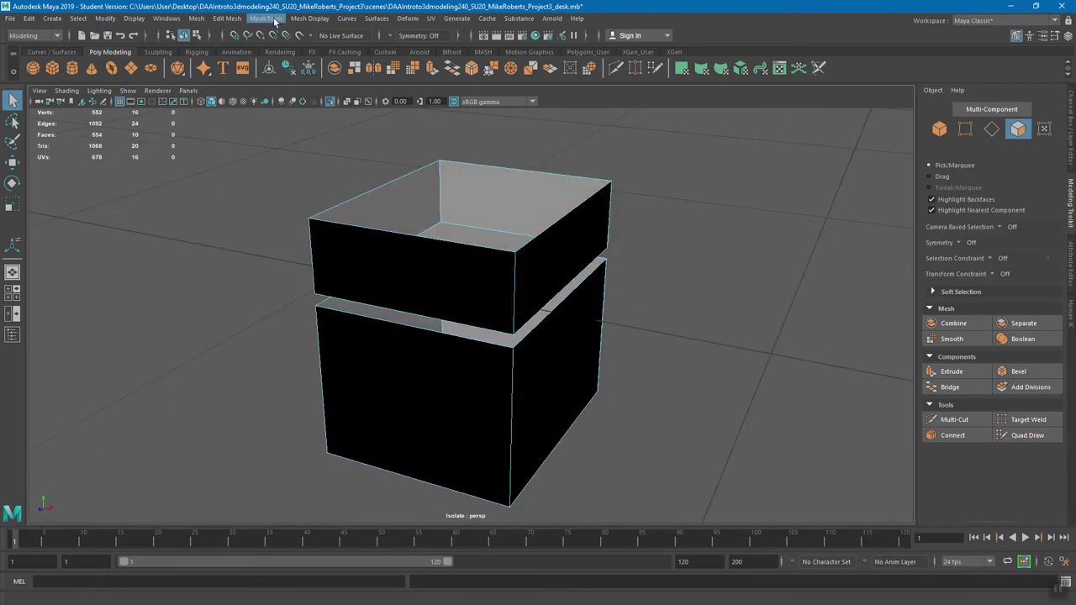
left_click(226, 21)
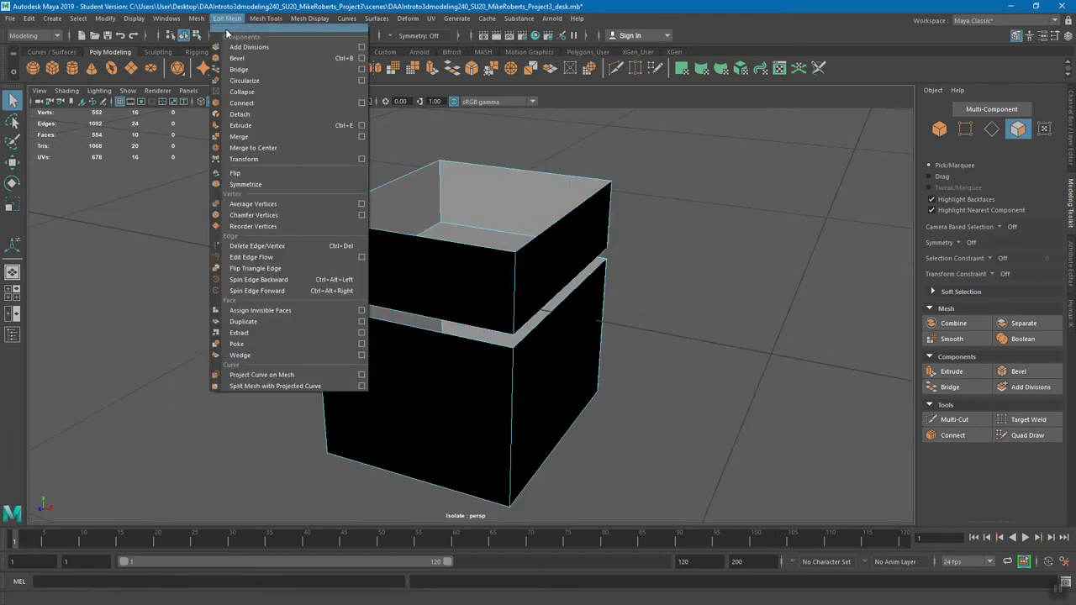
left_click(261, 321)
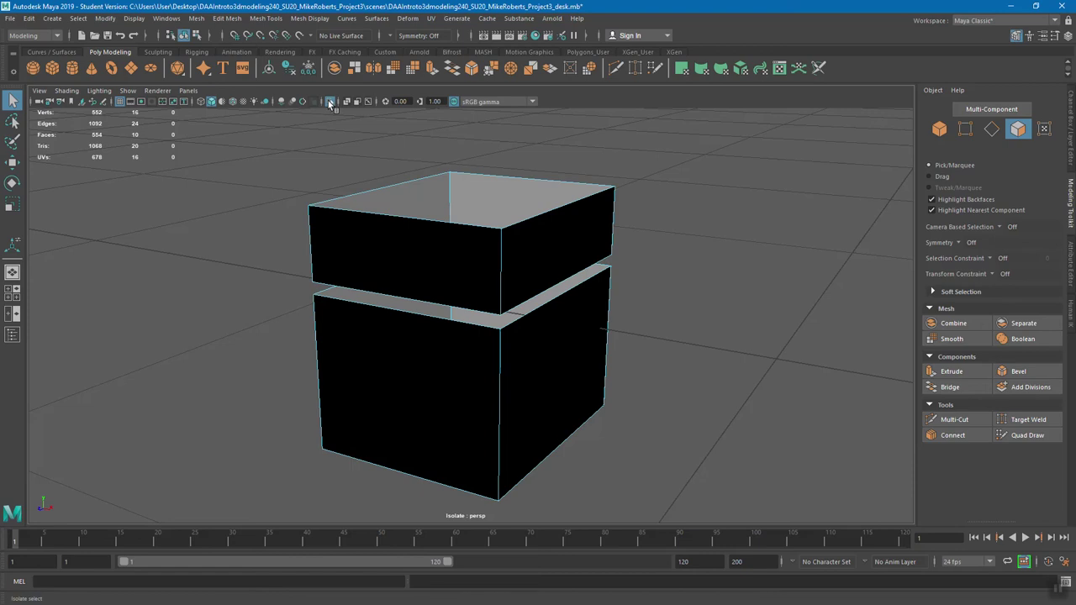
left_click_drag(496, 228, 528, 176, "alt")
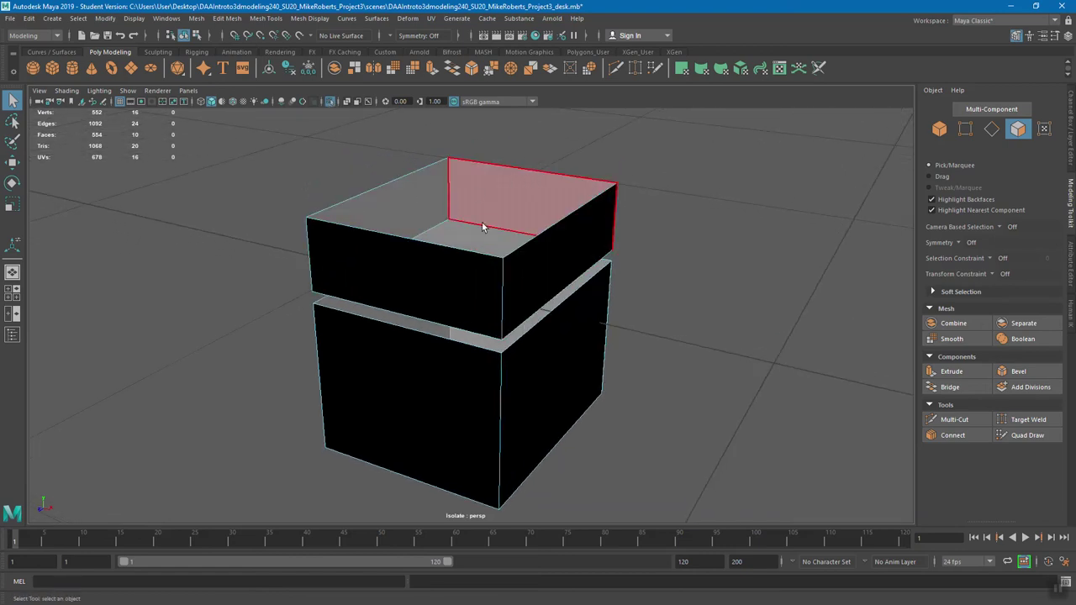
Step: Try to extrude only the upper drawer's inner side, back and bottom faces inward
left_click_drag(432, 172, 474, 249, "alt")
left_click(435, 185)
left_click(512, 185, "shift")
left_click(946, 373)
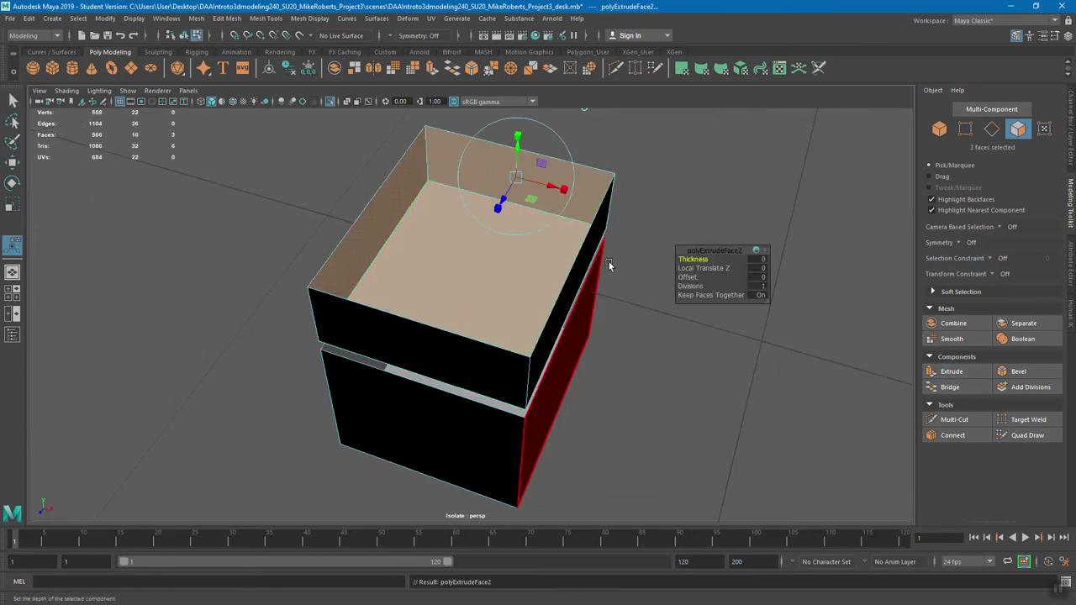
left_click_drag(502, 196, 649, 202)
left_click(490, 205, "shift")
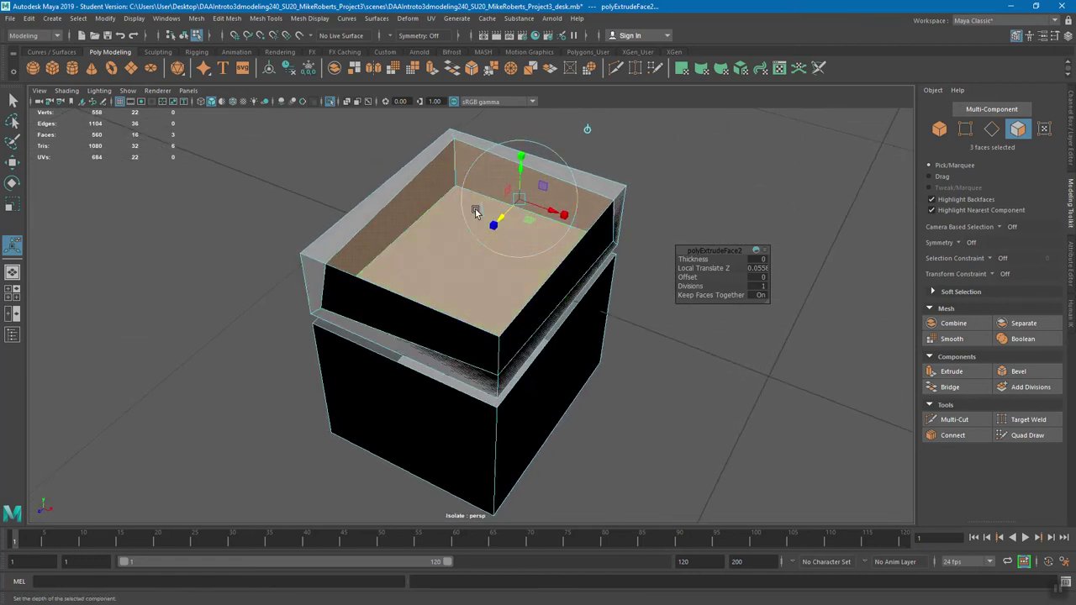
key("ctrl+z")
key("ctrl+z")
key("ctrl+z")
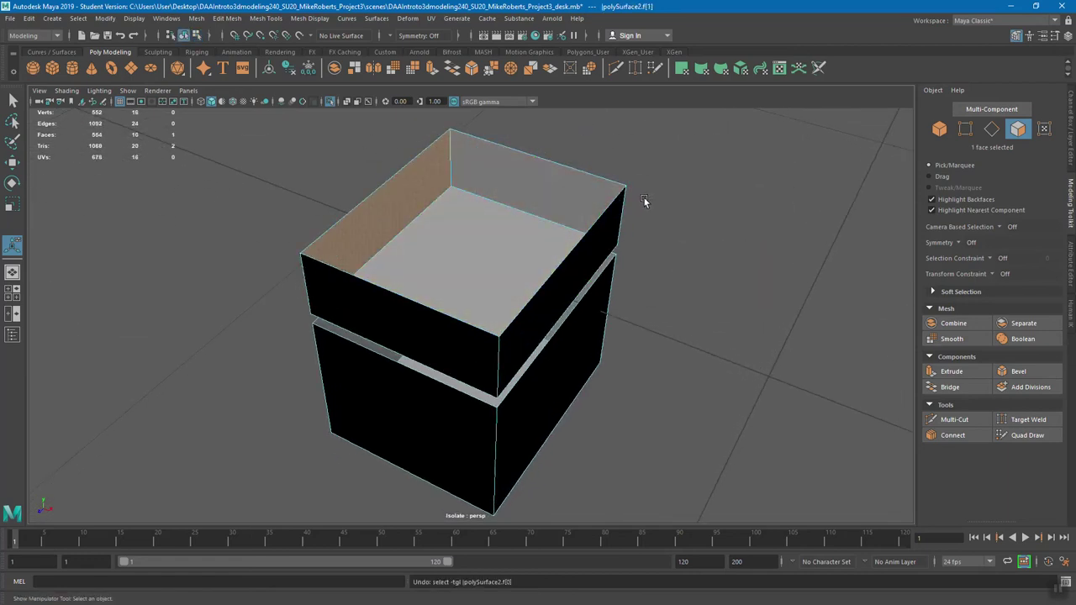
Step: Extrude the whole drawer-shell object slightly inward to give all walls and bottoms thickness, and return it to Object Mode
left_click_drag(408, 181, 683, 507, "alt")
left_click_drag(547, 294, 552, 288, "alt")
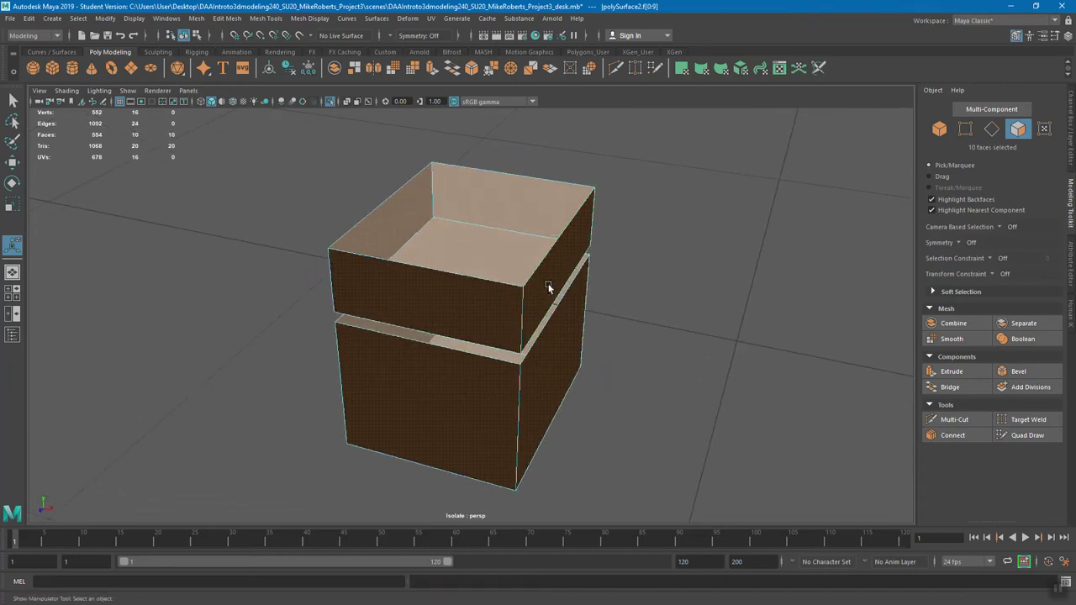
right_click(495, 216)
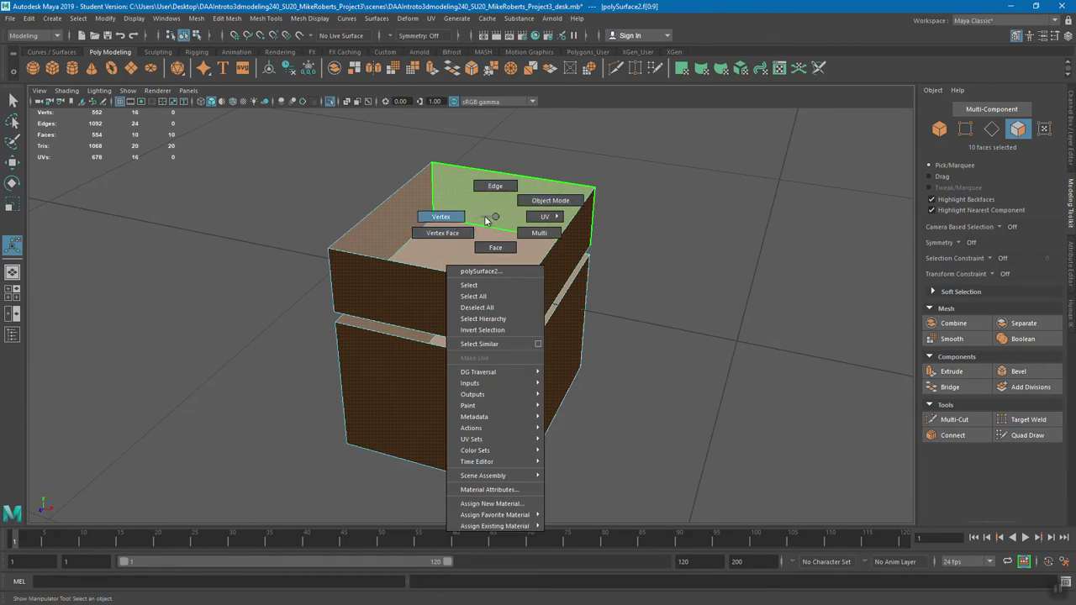
left_click(496, 218)
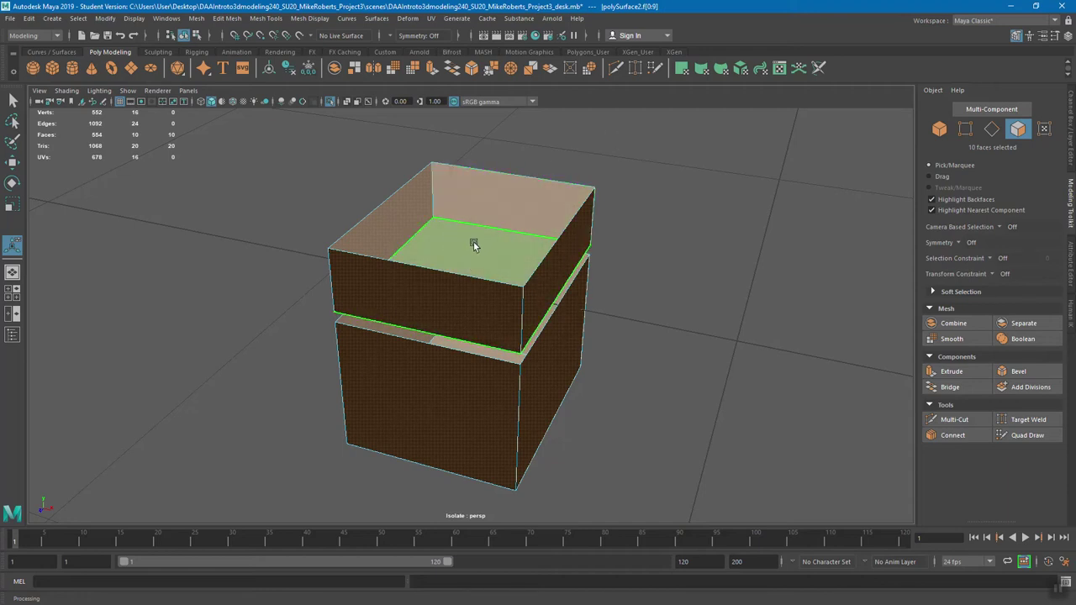
right_click(499, 210)
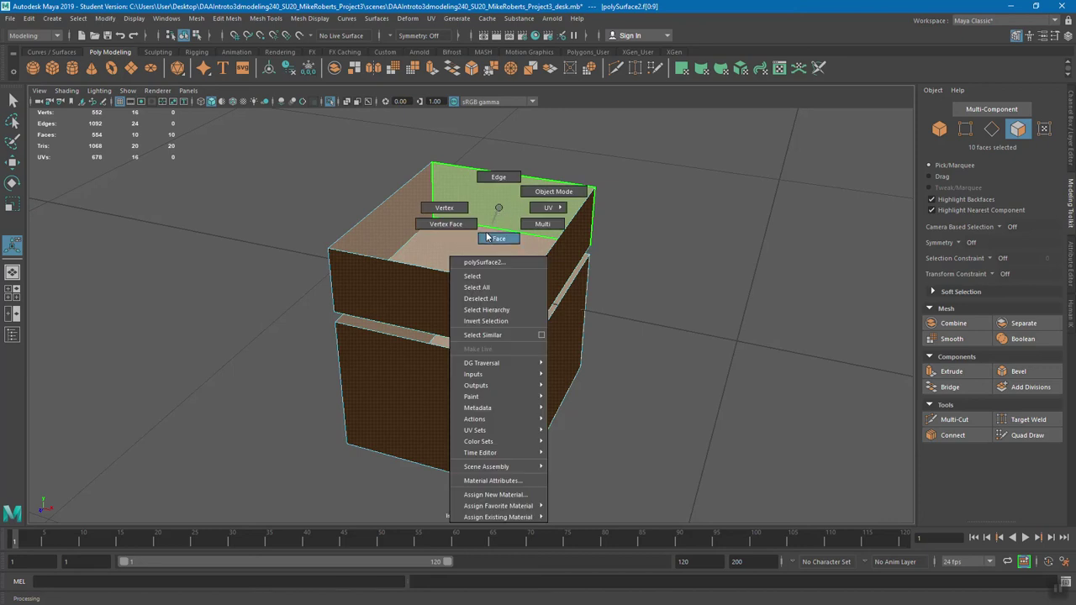
left_click(536, 194)
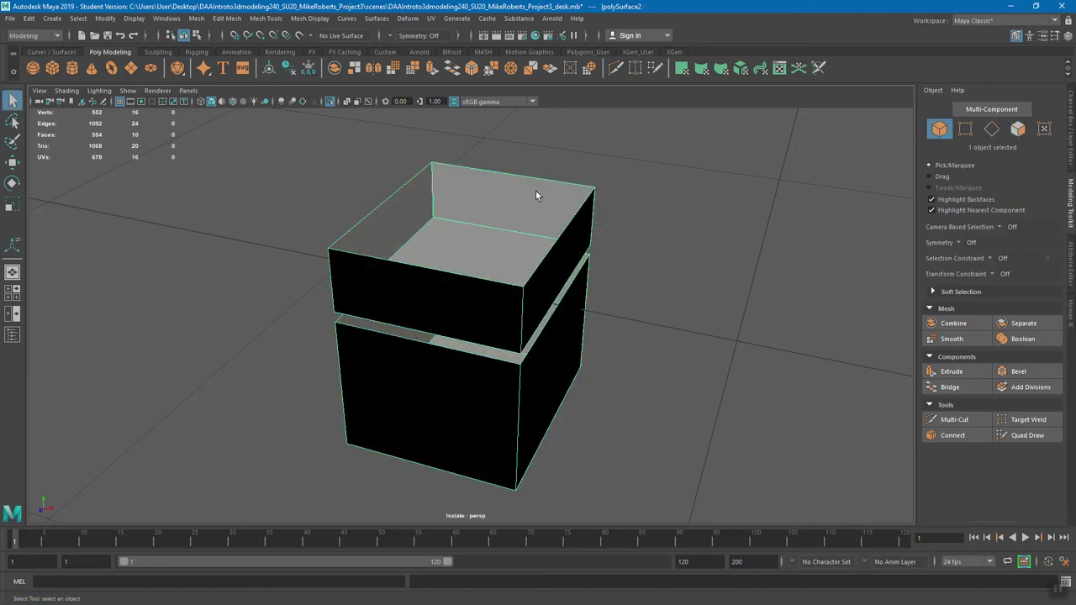
left_click(950, 371)
left_click_drag(623, 222, 526, 240, "alt")
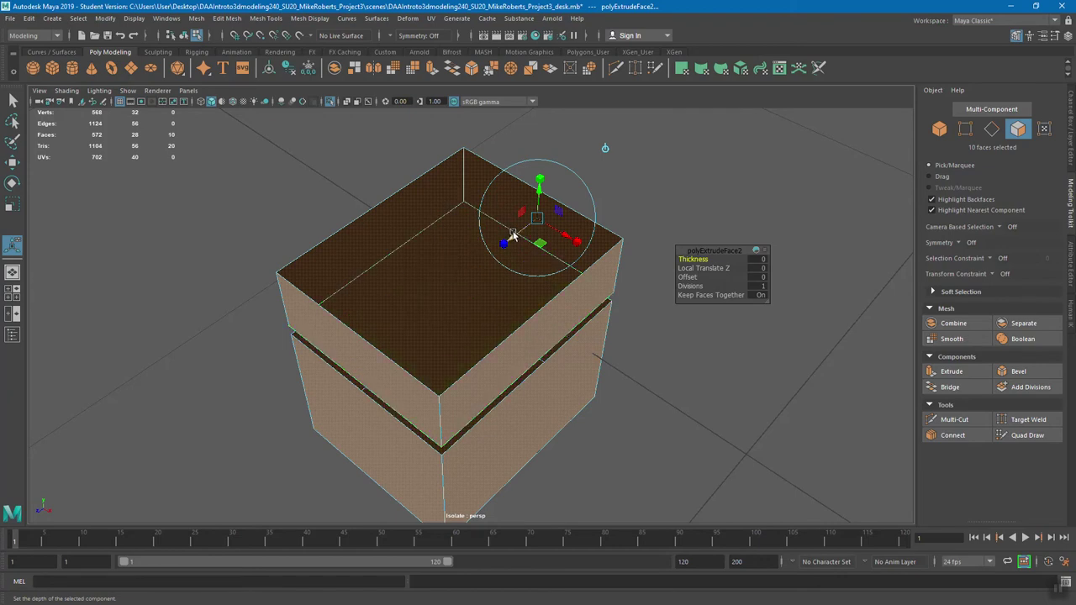
left_click(509, 238)
left_click_drag(509, 246, 500, 253)
left_click_drag(548, 283, 586, 254, "alt")
key("q")
right_click_drag(589, 241, 610, 246)
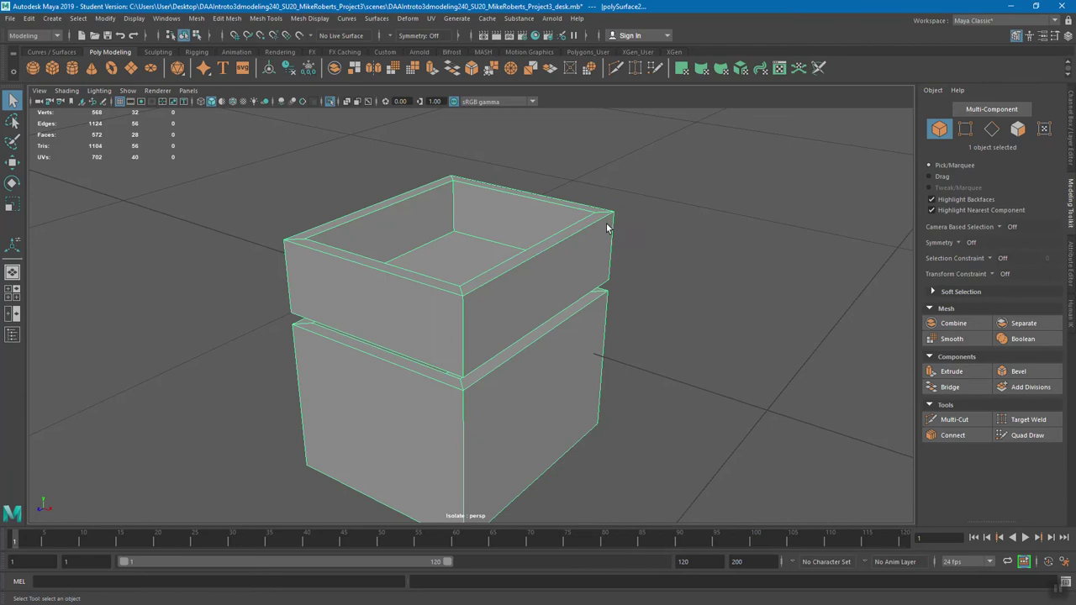
Step: Select all edges of both drawers and bevel them with a fraction of 0.298 and 3 segments
left_click_drag(610, 246, 567, 234, "alt")
right_click_drag(567, 234, 567, 201)
left_click_drag(349, 189, 315, 178, "alt")
left_click_drag(246, 130, 672, 522)
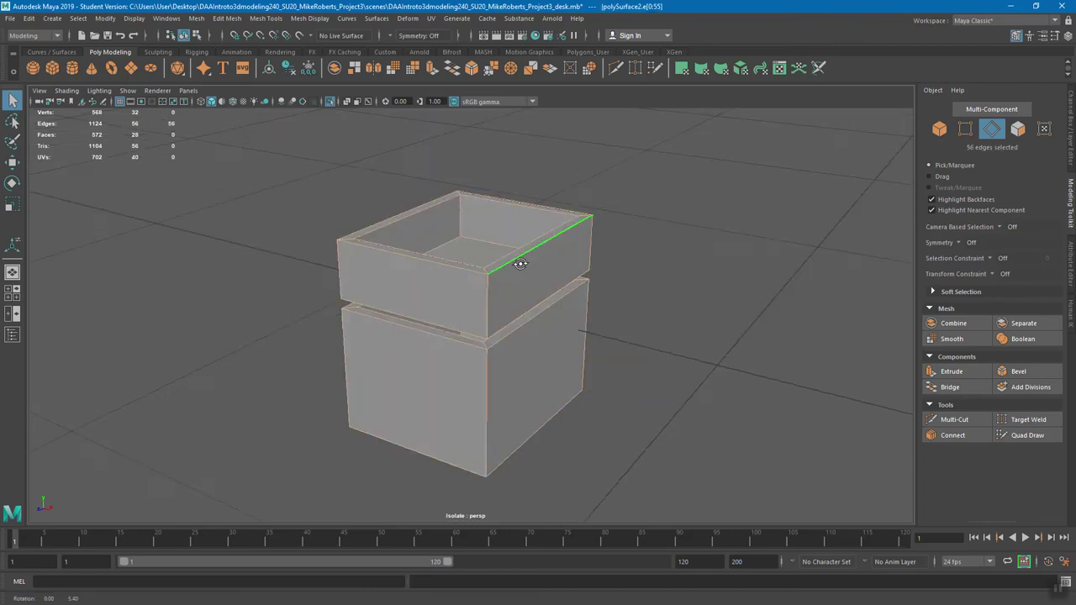
scroll(520, 260, "up", 2)
left_click(1035, 372)
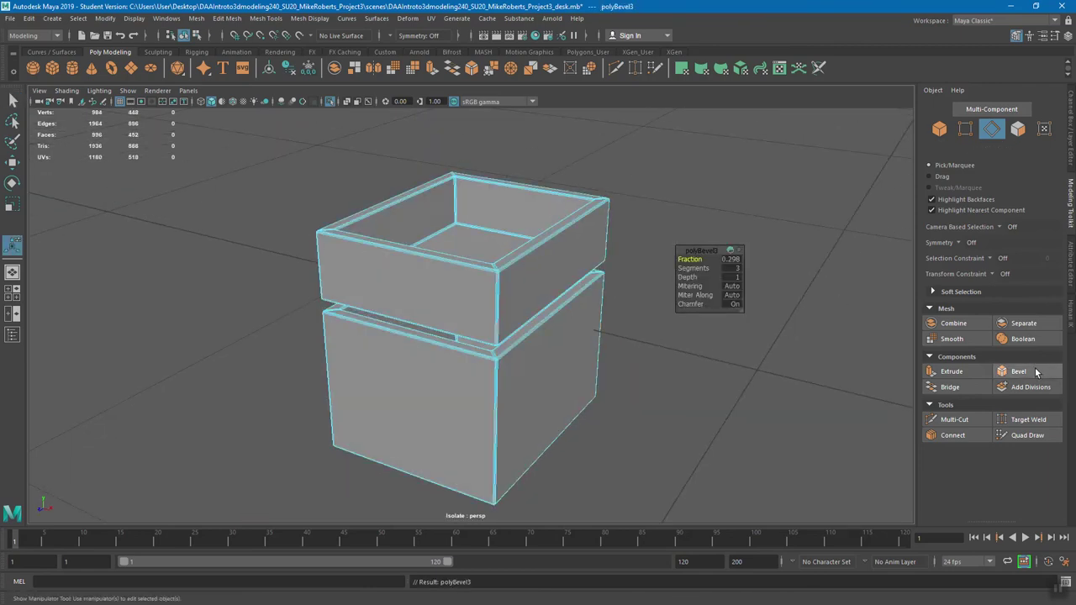
scroll(603, 322, "up", 6)
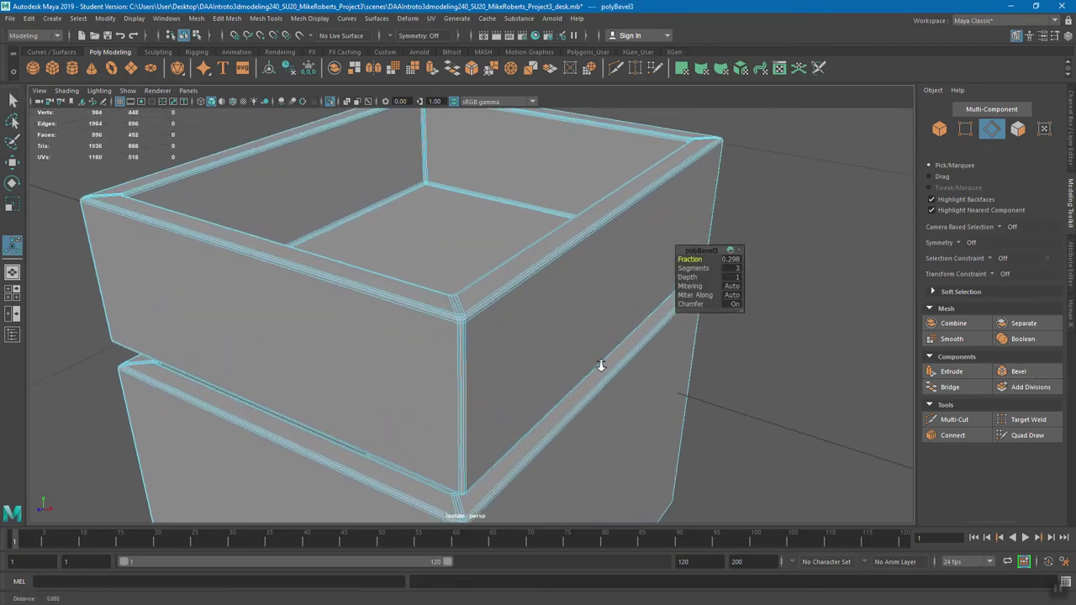
Step: Set the drawer bevel's fraction to 0.25 and inspect the rounded rim corners up close
scroll(600, 366, "up", 1)
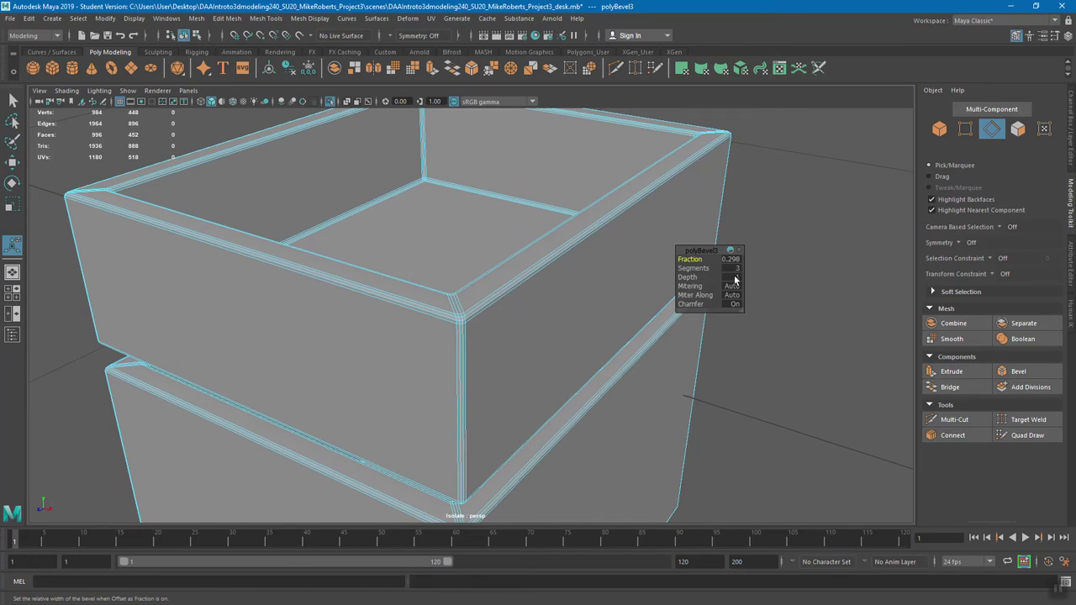
left_click(735, 261)
key("Return")
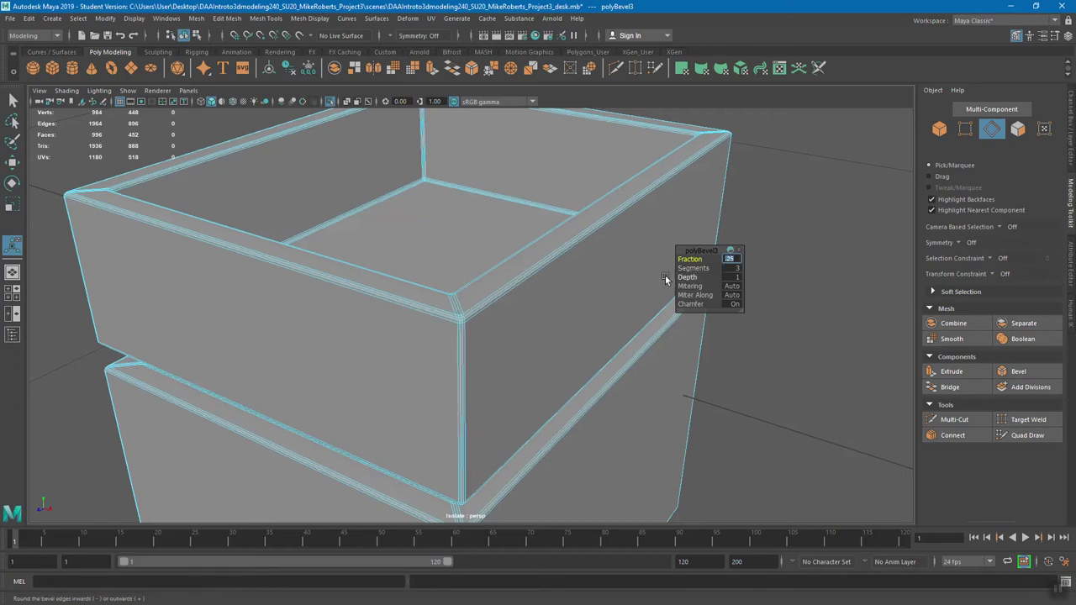
scroll(520, 332, "up", 5)
scroll(496, 315, "down", 2)
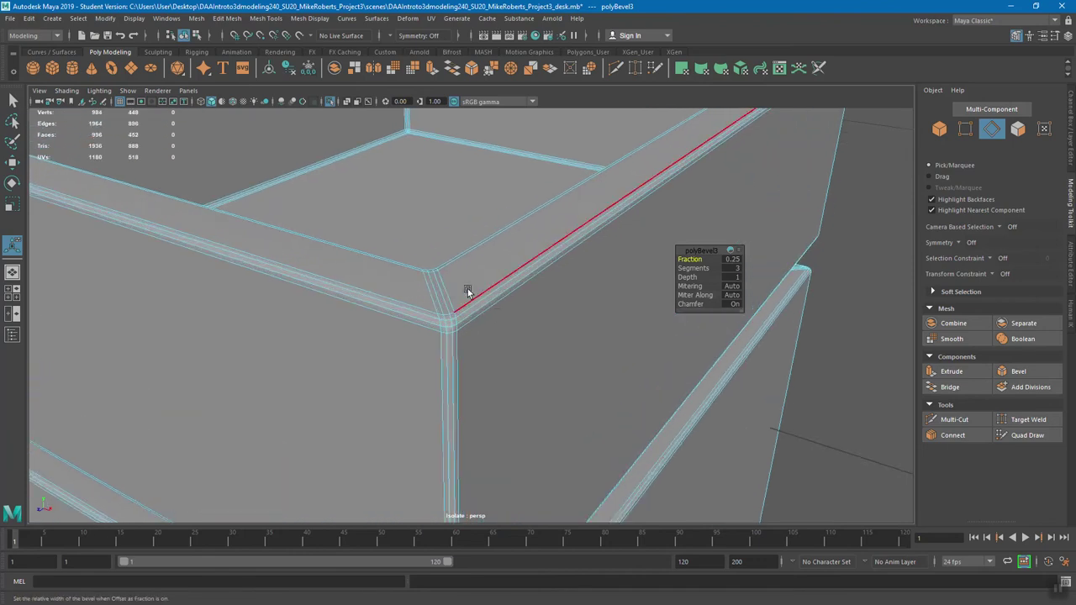
scroll(564, 248, "up", 5)
scroll(574, 242, "down", 3)
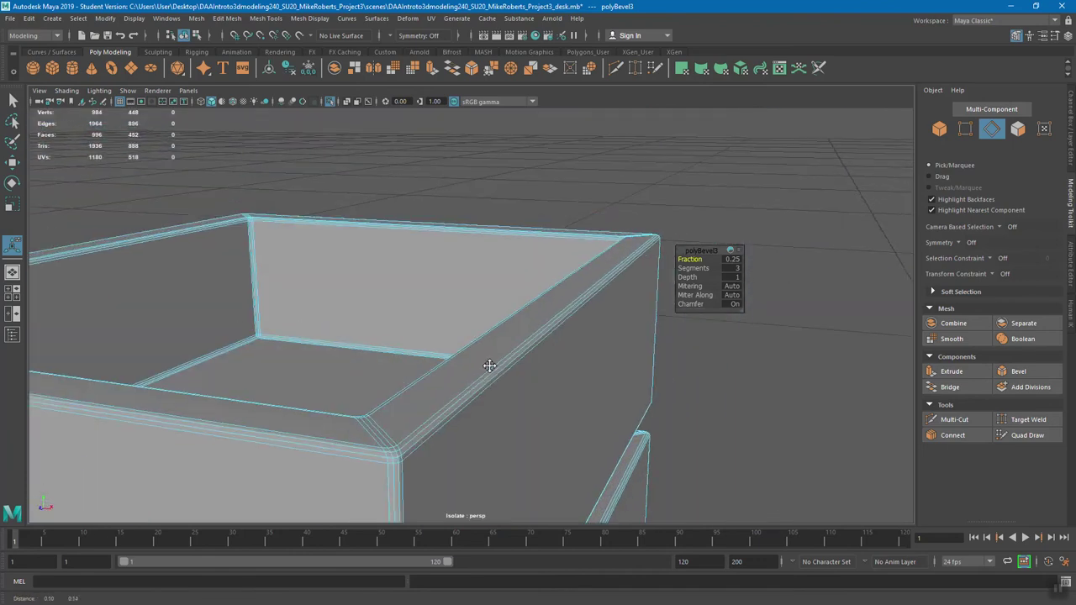
scroll(586, 304, "up", 5)
scroll(603, 269, "down", 2)
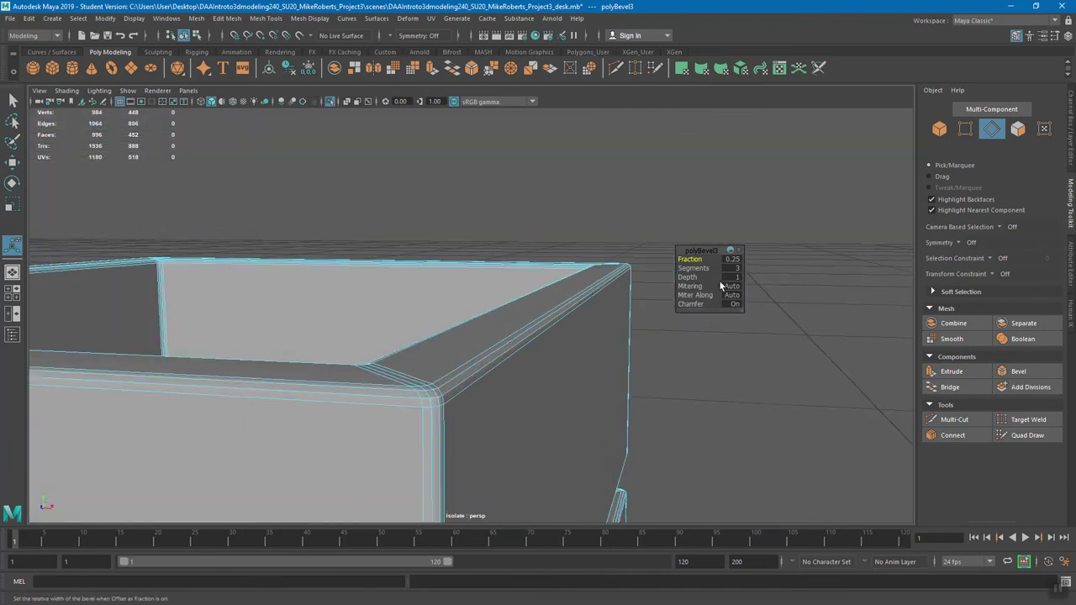
Step: Try a depth of -1 for the drawer edge bevel
left_click(732, 279)
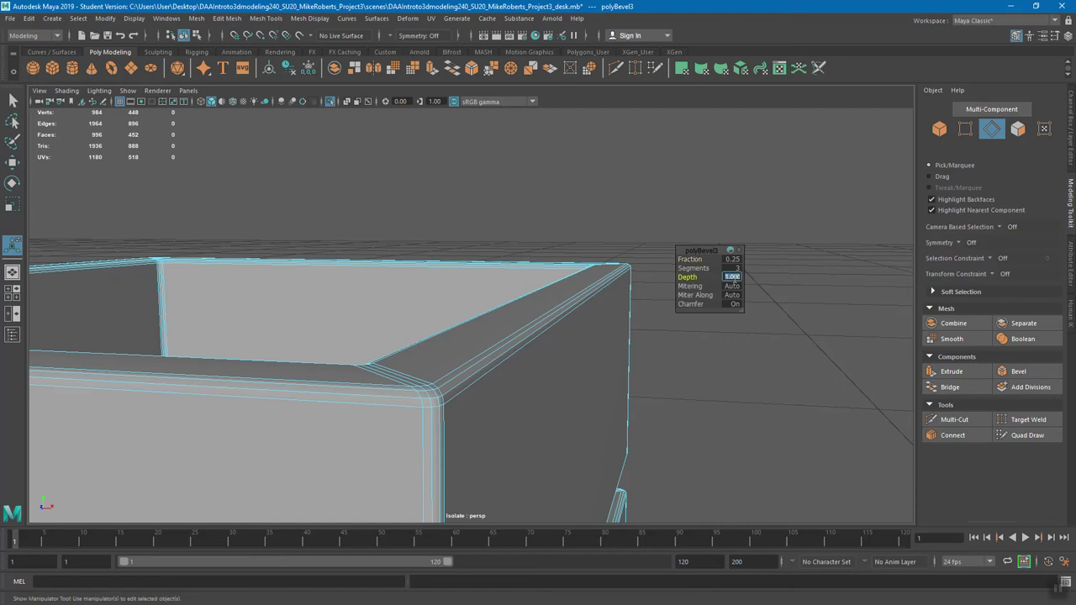
type("-1")
key("Return")
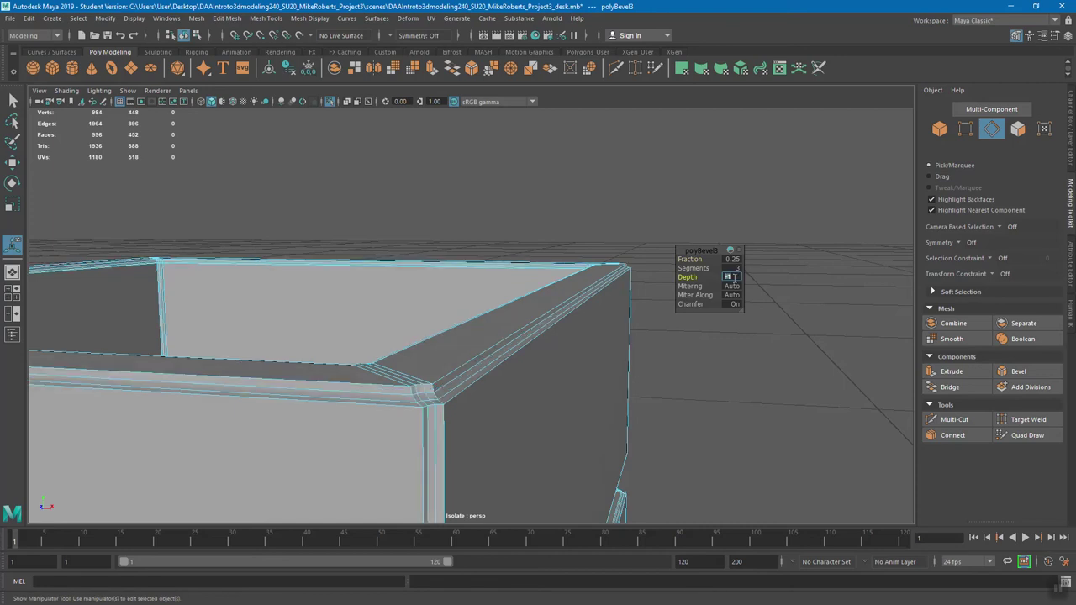
Step: Try the Patch and Radial mitering options on the drawer bevel, and return mitering to Auto
left_click(743, 287)
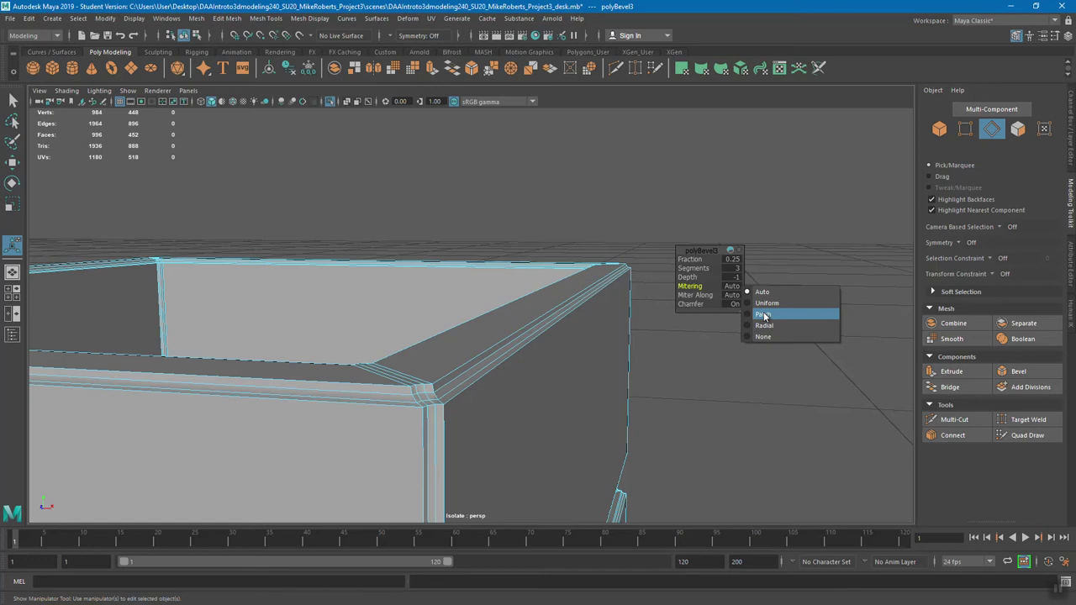
left_click(765, 314)
left_click(730, 287)
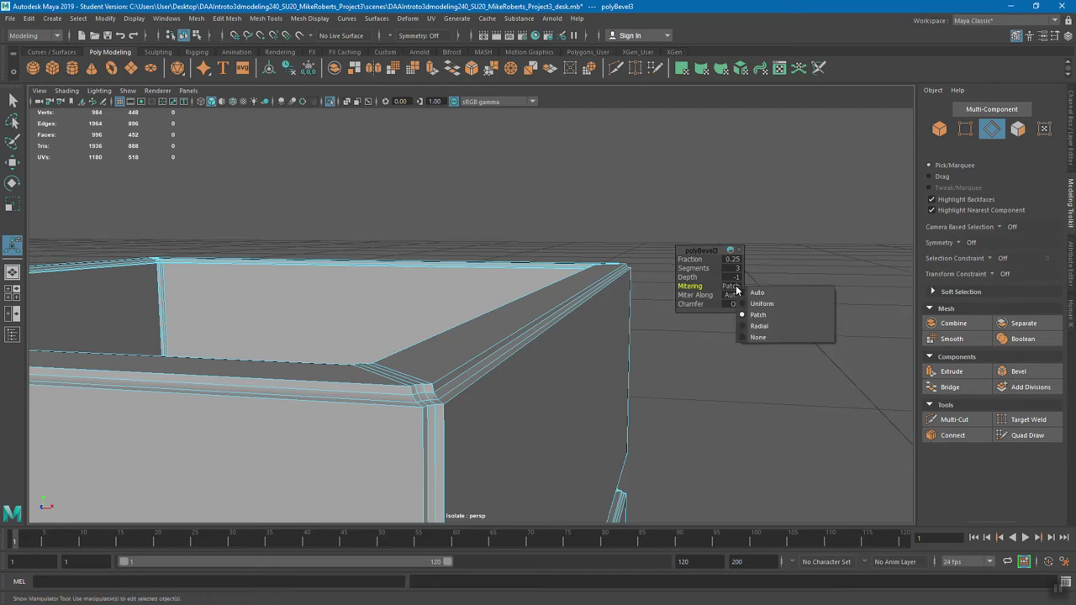
left_click(759, 327)
left_click_drag(474, 293, 538, 312, "alt")
left_click(737, 289)
left_click(748, 291)
left_click_drag(660, 278, 567, 303, "alt")
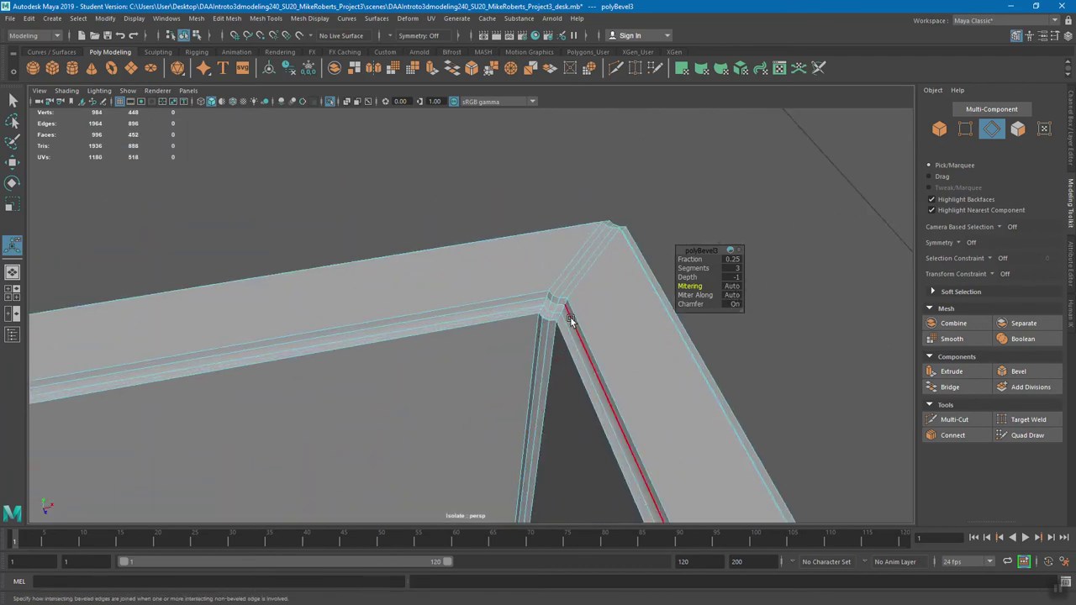
Step: Restore the drawer bevel's depth to 1 and view both drawers from above
left_click(735, 277)
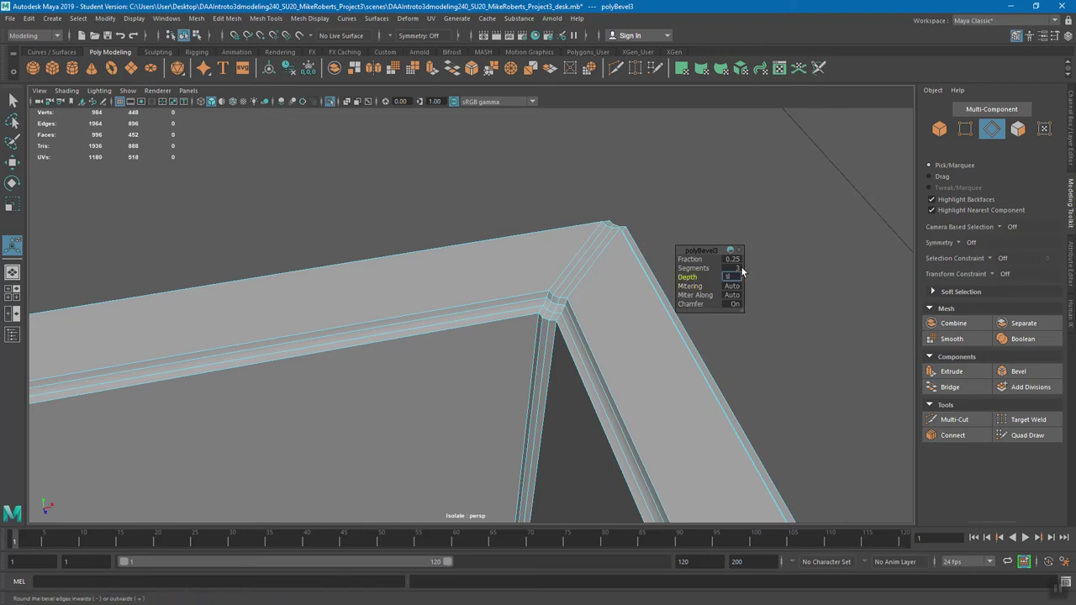
left_click_drag(639, 278, 475, 284, "alt")
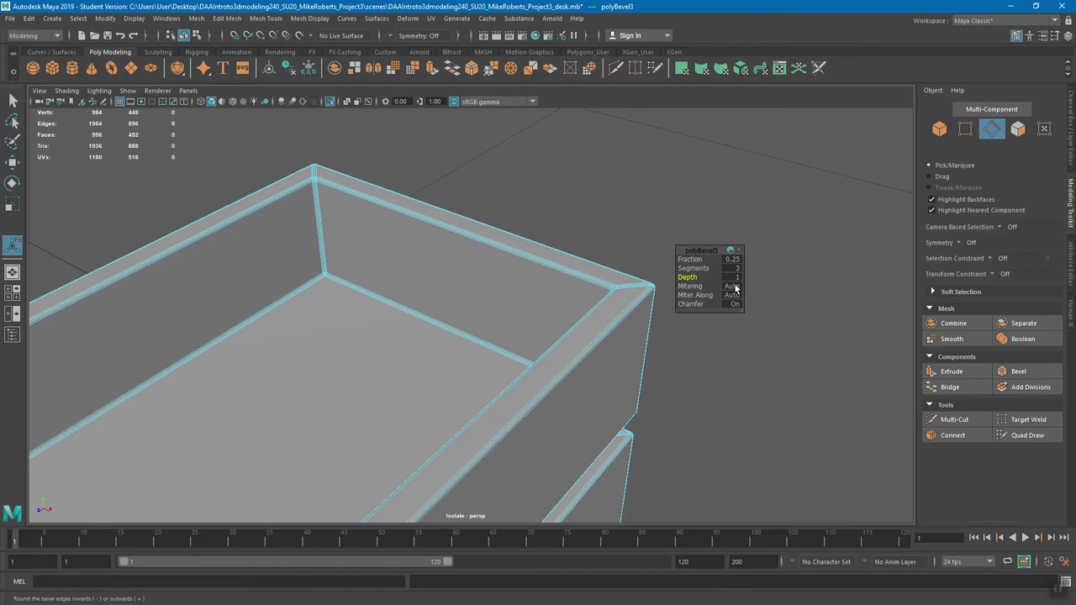
left_click_drag(580, 254, 507, 210, "alt")
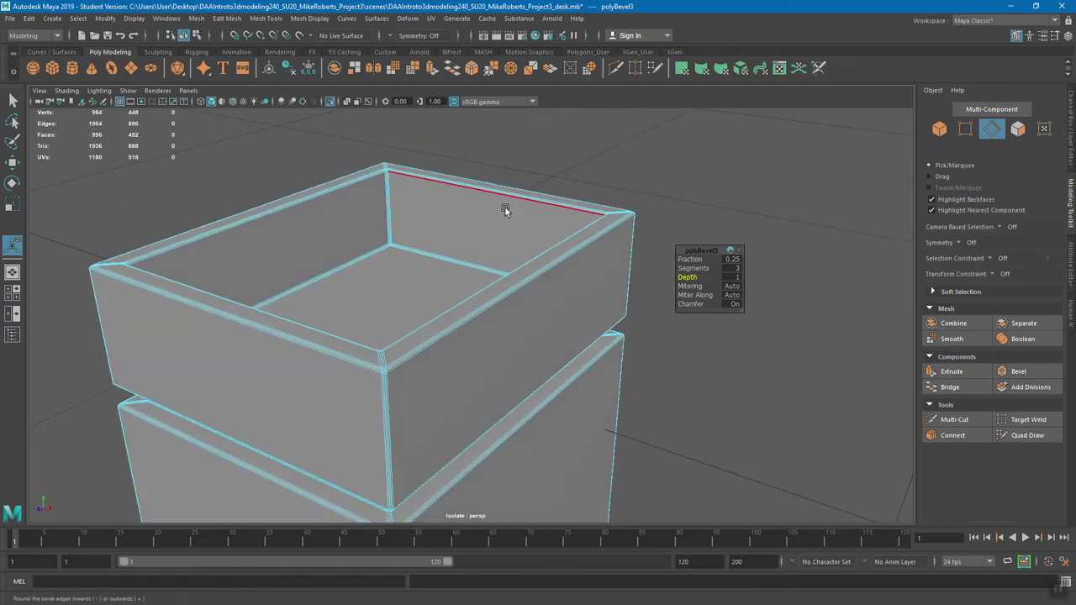
Step: Leave the bevel manipulator, return the drawers to Object Mode and end their isolation to show the whole desk
key("q")
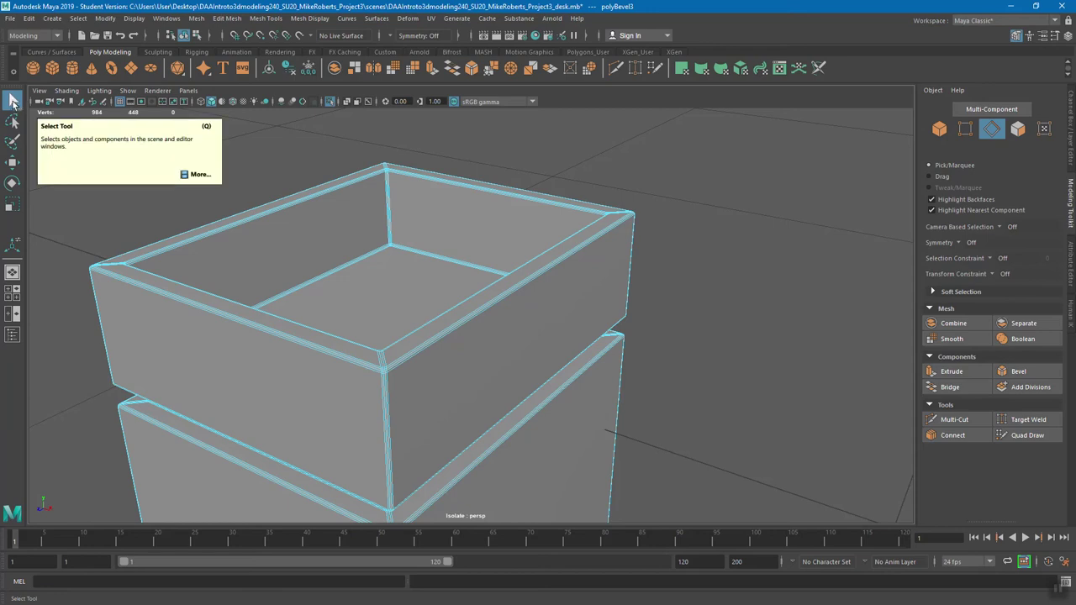
left_click_drag(459, 230, 473, 216, "alt")
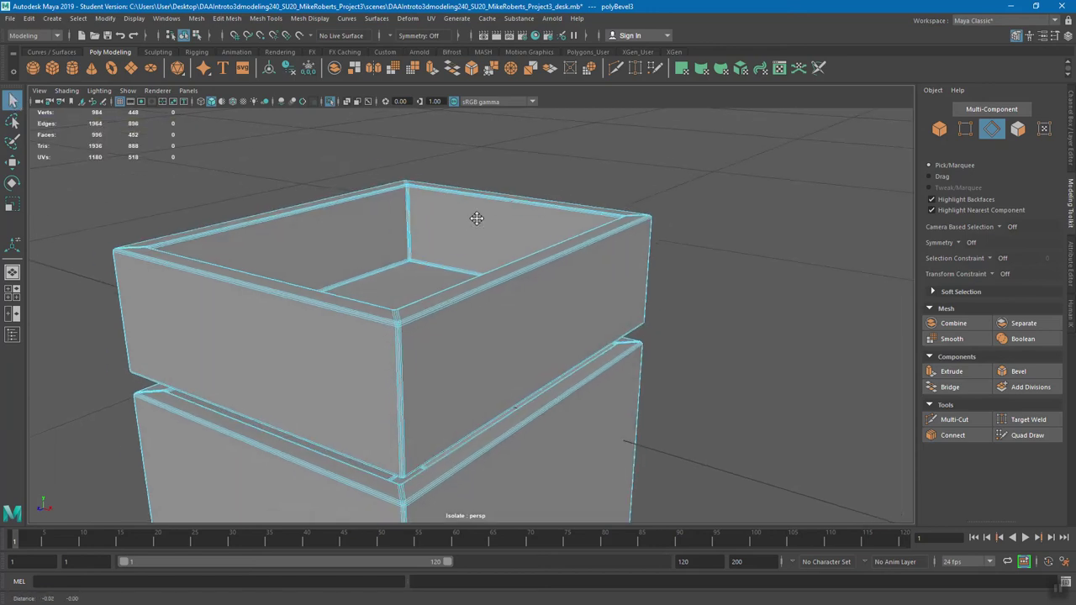
right_click(480, 221)
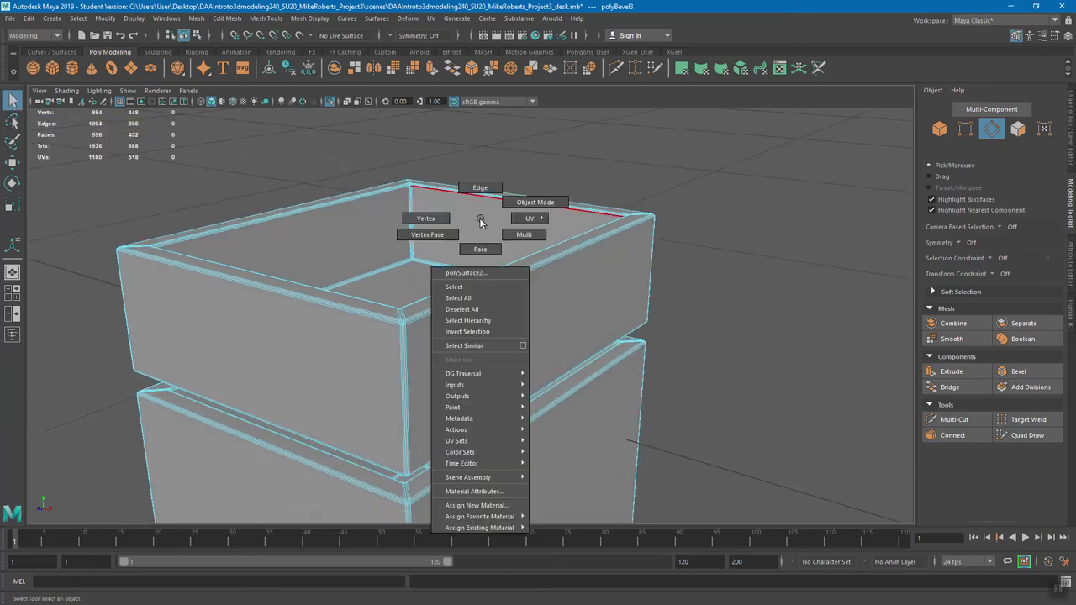
left_click(535, 202)
key("f")
key("ctrl+1")
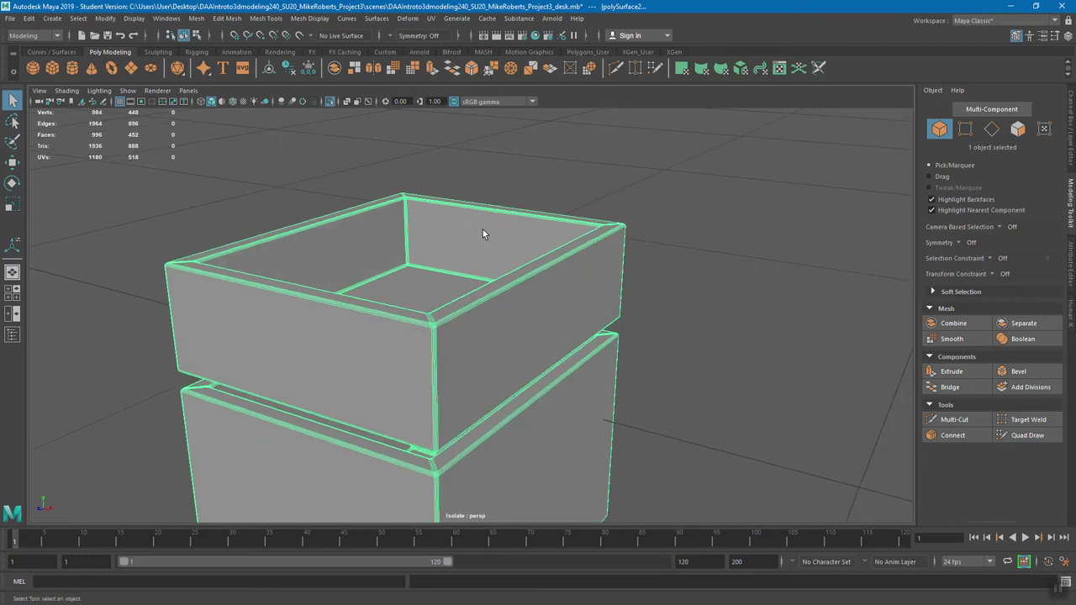
left_click(330, 101)
left_click_drag(505, 280, 418, 245, "alt")
Step: Try sliding both drawers out of the cabinet along Z to 35.49, and undo the move
key("w")
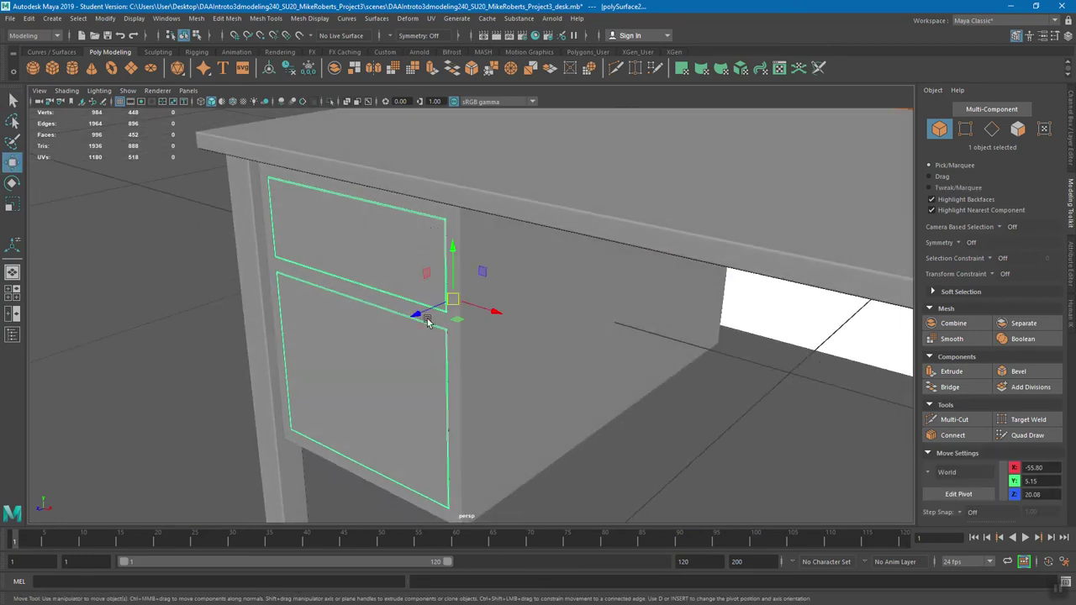
left_click_drag(427, 319, 709, 245)
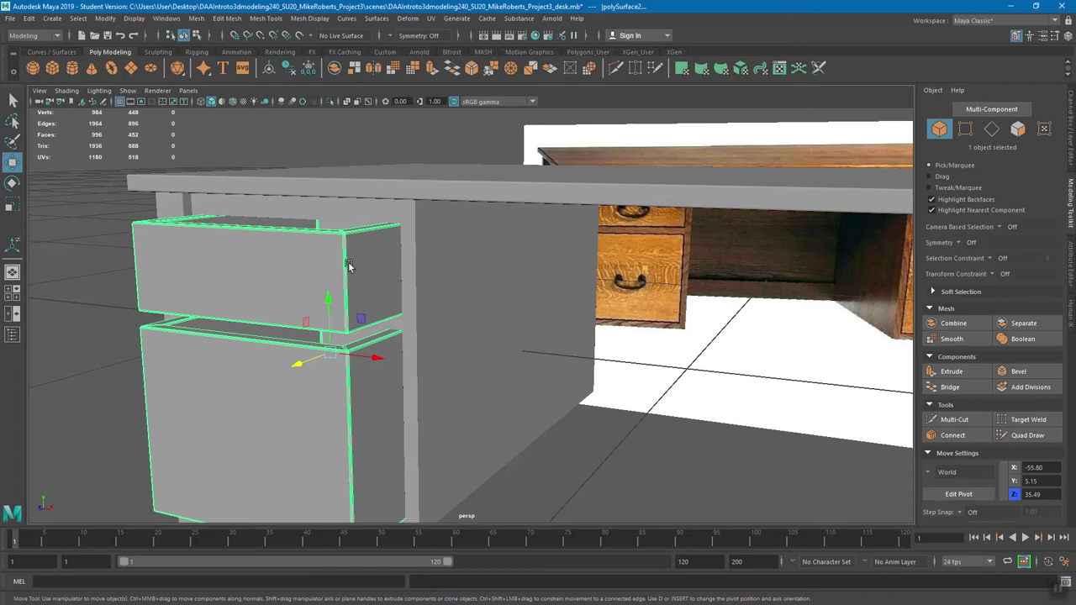
left_click_drag(371, 252, 344, 276, "alt")
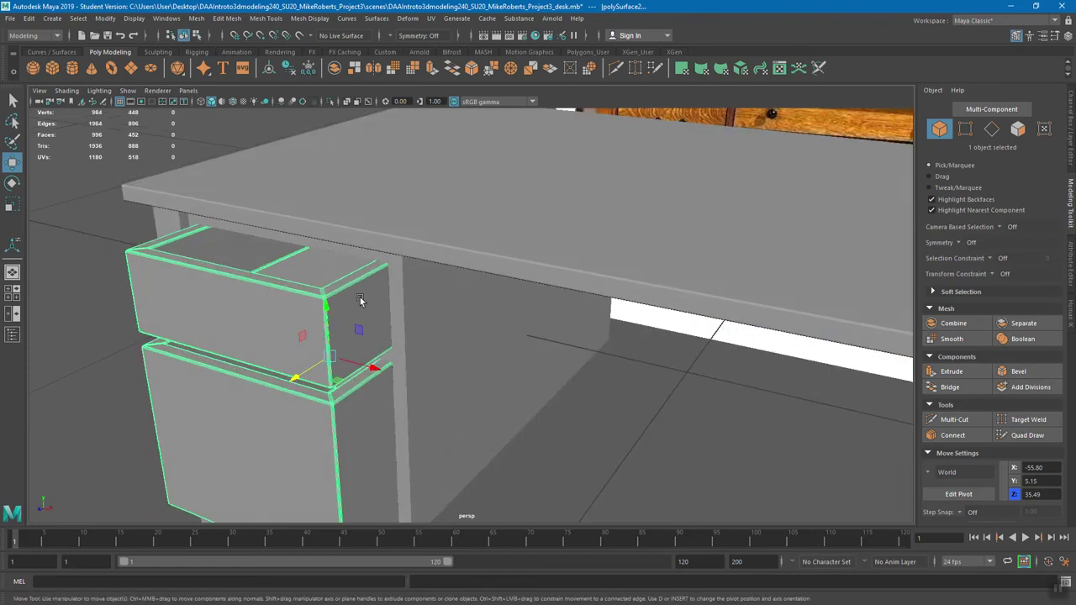
left_click_drag(461, 326, 358, 305, "alt")
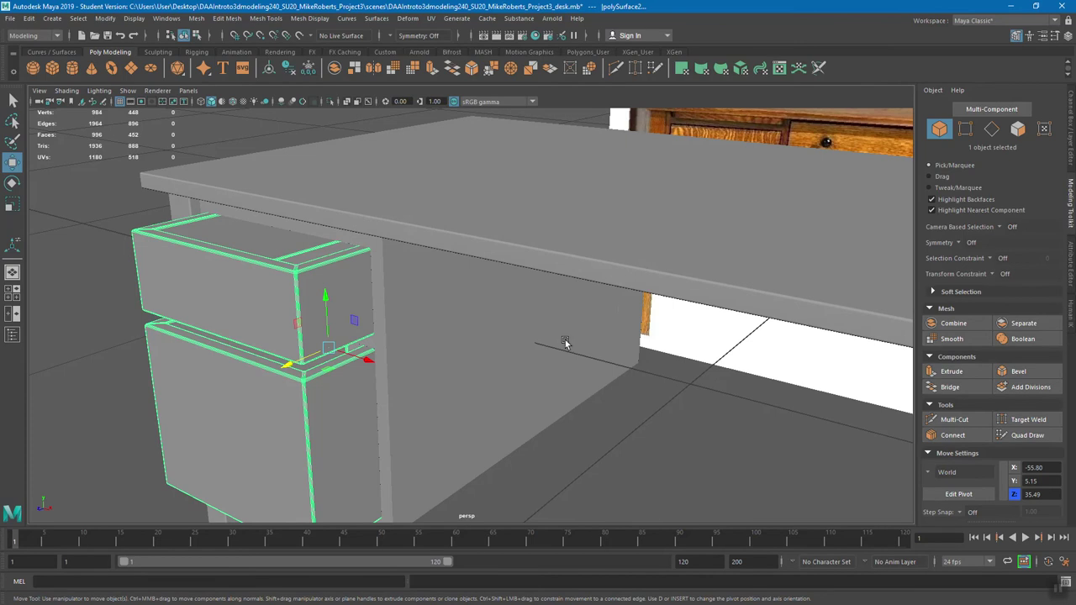
left_click_drag(565, 343, 442, 352, "alt")
key("ctrl+z")
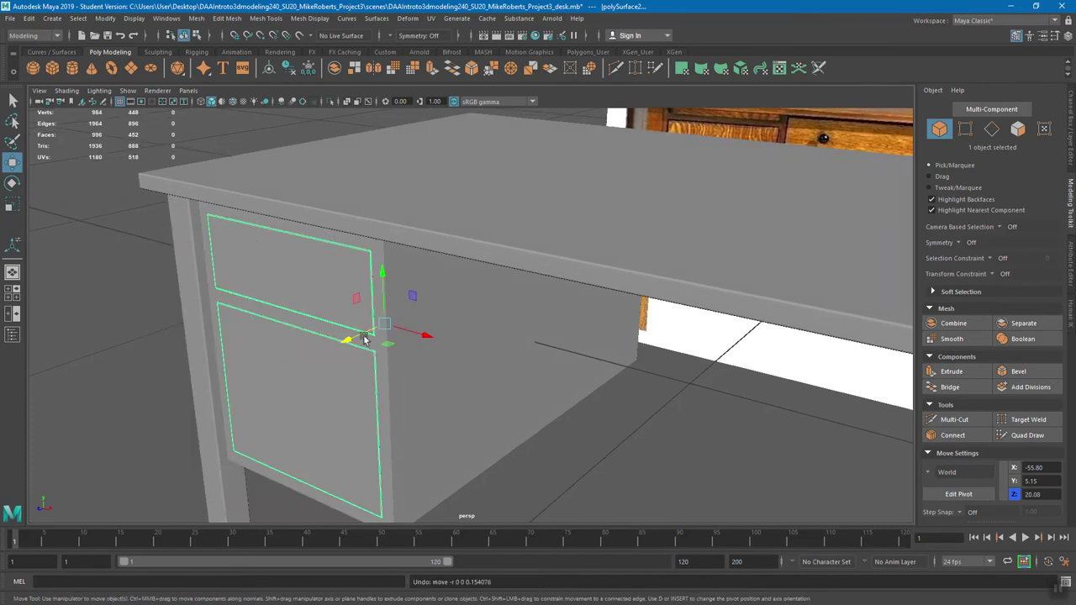
Step: Try pulling both drawers further out along Z to 40.35, inspect their fit, and undo the move
left_click_drag(367, 331, 286, 376)
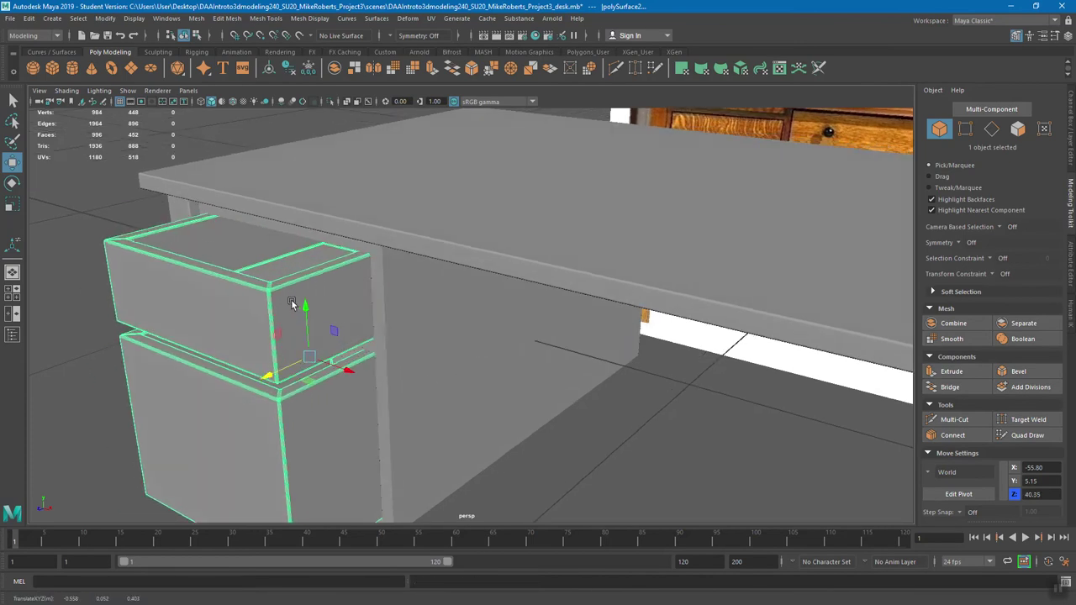
left_click_drag(295, 306, 252, 287, "alt")
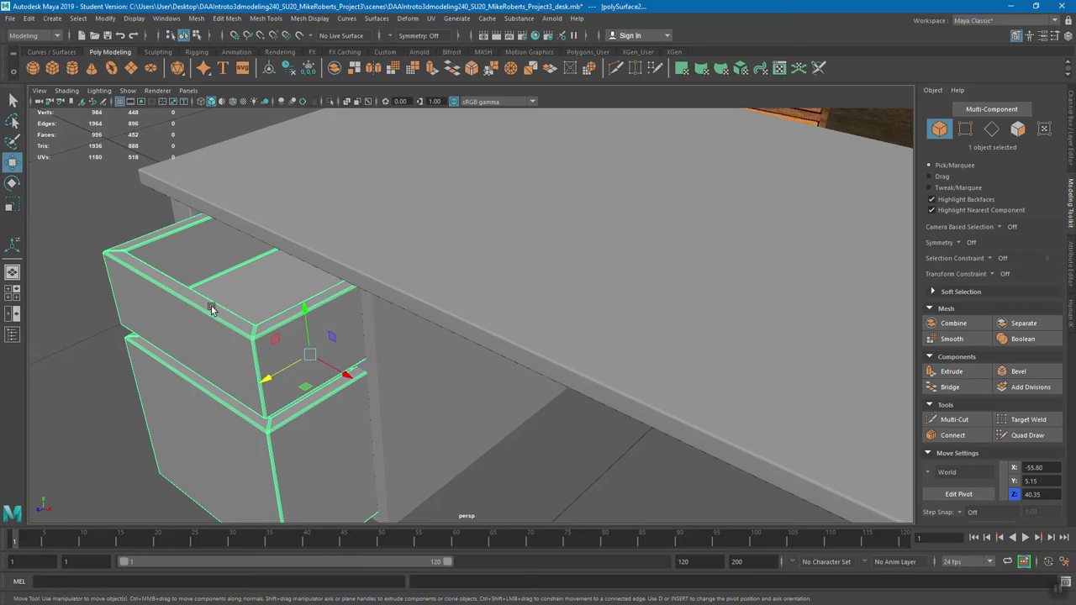
left_click_drag(171, 245, 207, 312, "alt")
left_click_drag(286, 371, 352, 318, "alt")
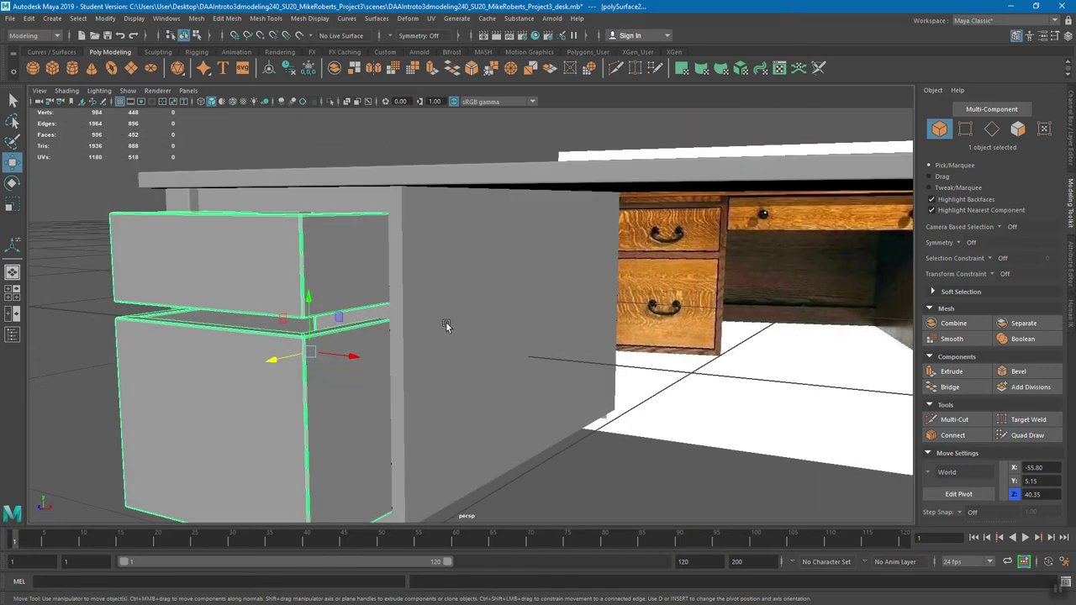
key("ctrl+z")
Step: Try pulling both drawers partly out along Z to 31.79, and undo the move
left_click_drag(502, 351, 471, 433, "alt")
left_click_drag(425, 406, 340, 329)
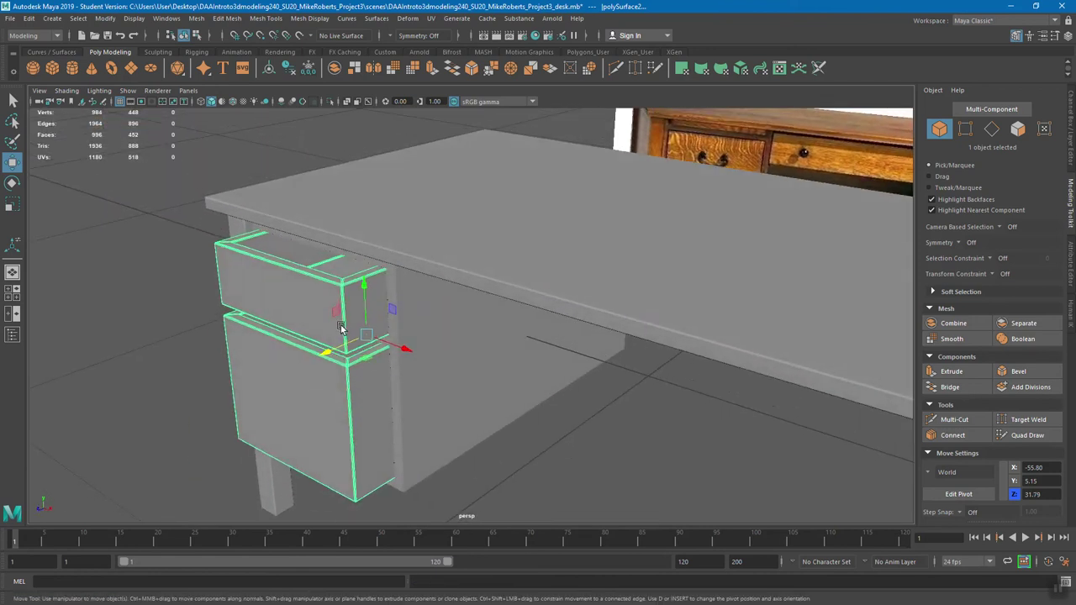
key("ctrl+z")
Step: Select the cabinet body around the drawers and save the scene
left_click_drag(405, 384, 538, 374, "alt")
key("q")
left_click(675, 392)
left_click_drag(675, 392, 498, 419, "alt")
left_click(496, 406)
middle_click_drag(498, 418, 454, 400, "alt")
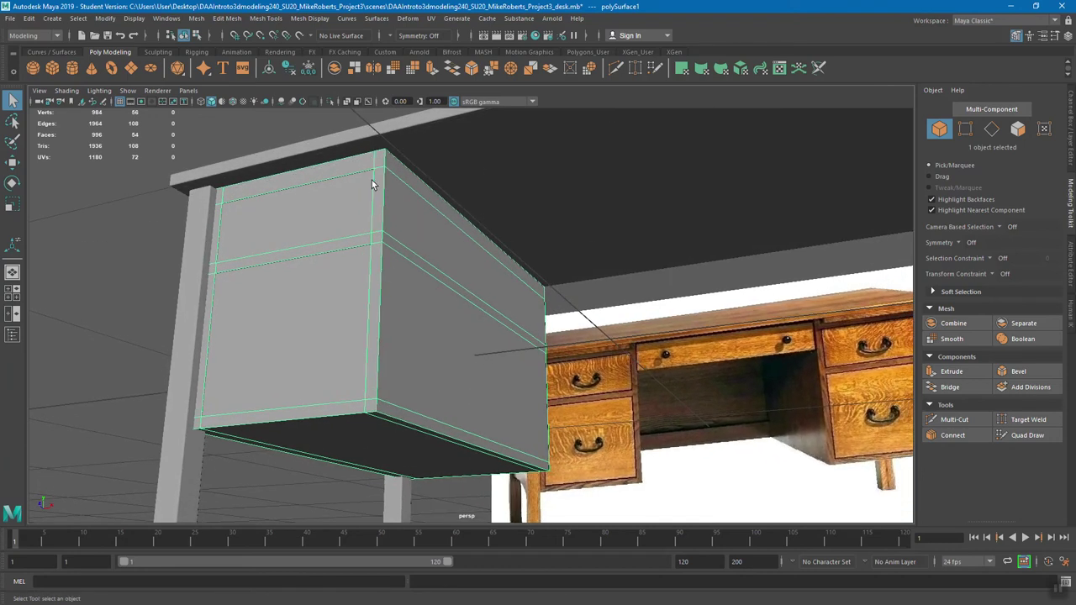
left_click_drag(337, 198, 395, 214, "alt")
key("ctrl+s")
left_click(513, 318)
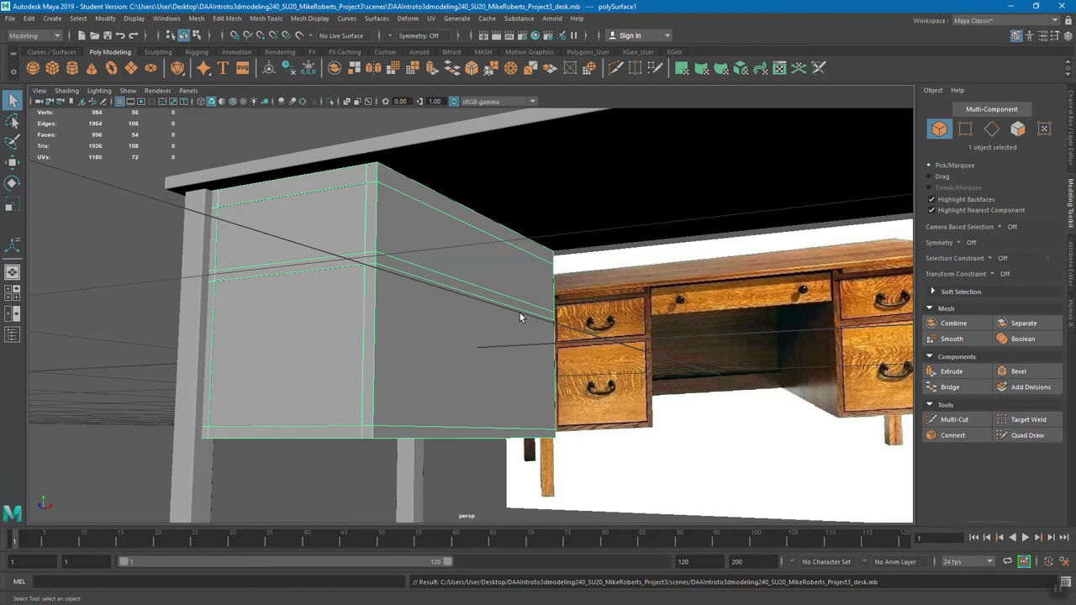
Step: Isolate the cabinet body and examine its front openings, sides, back and underside
left_click(330, 102)
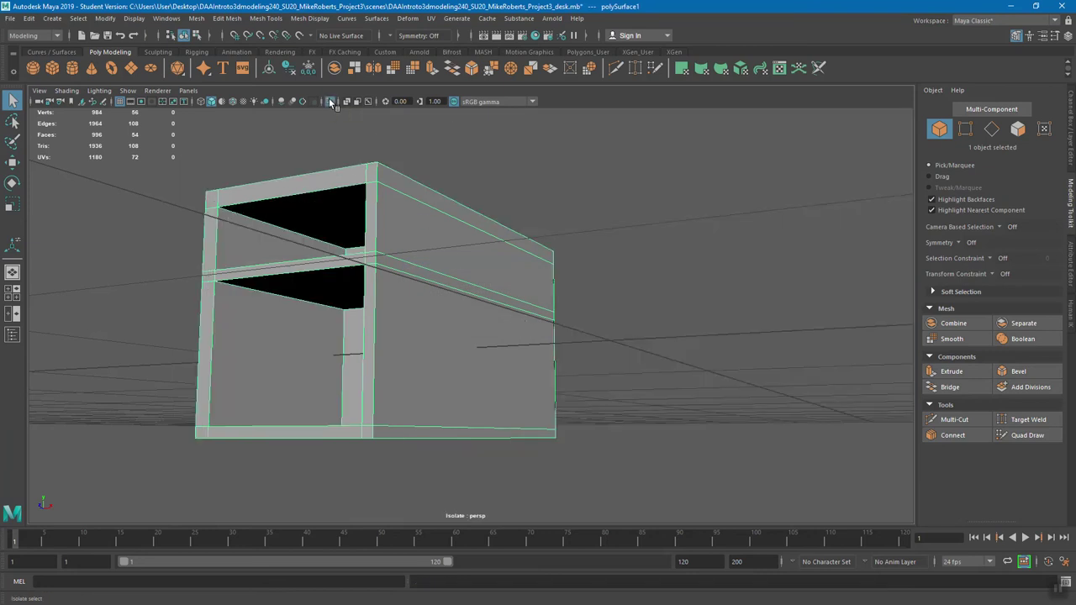
mouse_move(431, 253)
left_mouse_down("alt")
mouse_move(442, 291)
mouse_move(435, 243)
left_mouse_up("alt")
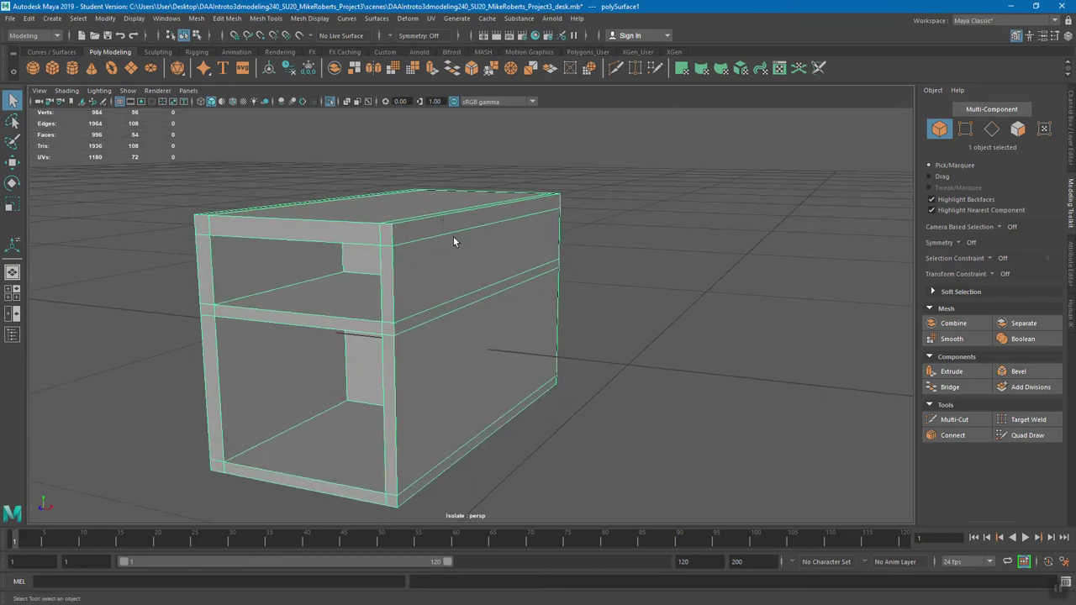
left_click_drag(414, 275, 476, 264, "alt")
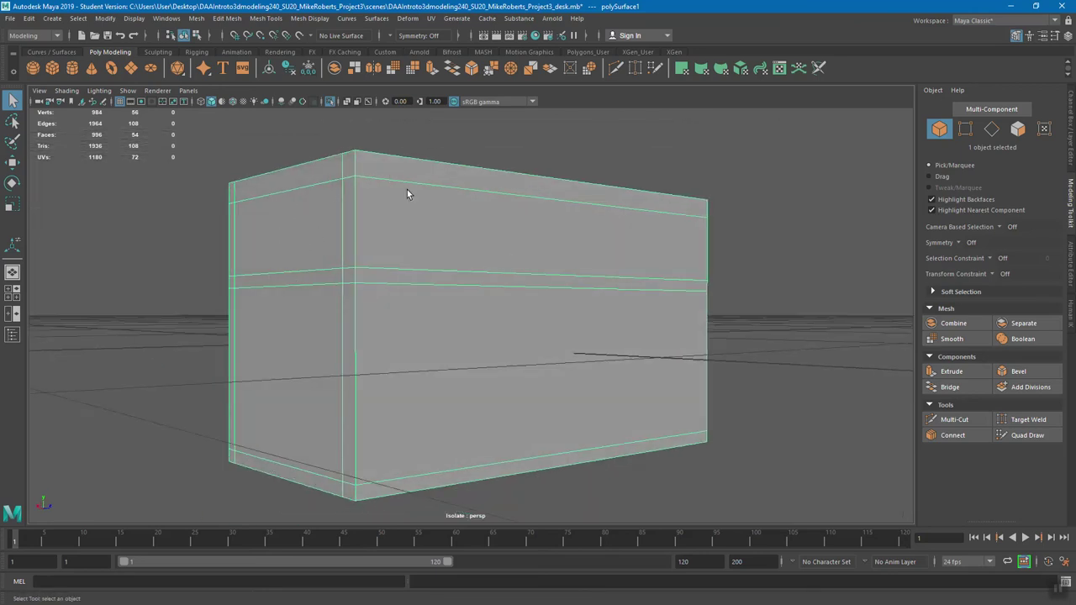
left_click_drag(446, 401, 435, 327, "alt")
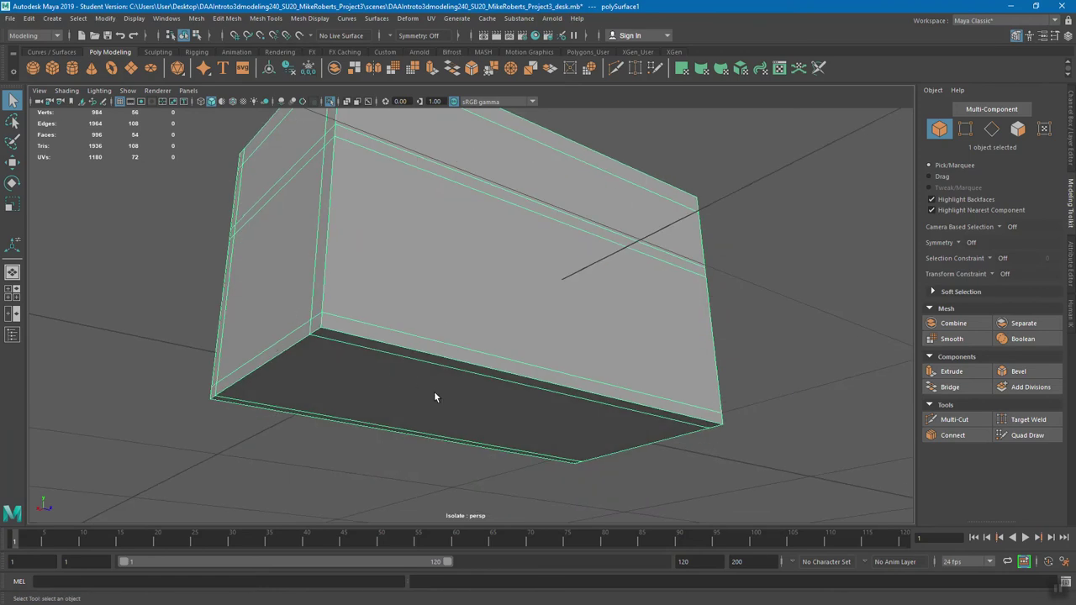
left_click_drag(540, 319, 406, 156, "alt")
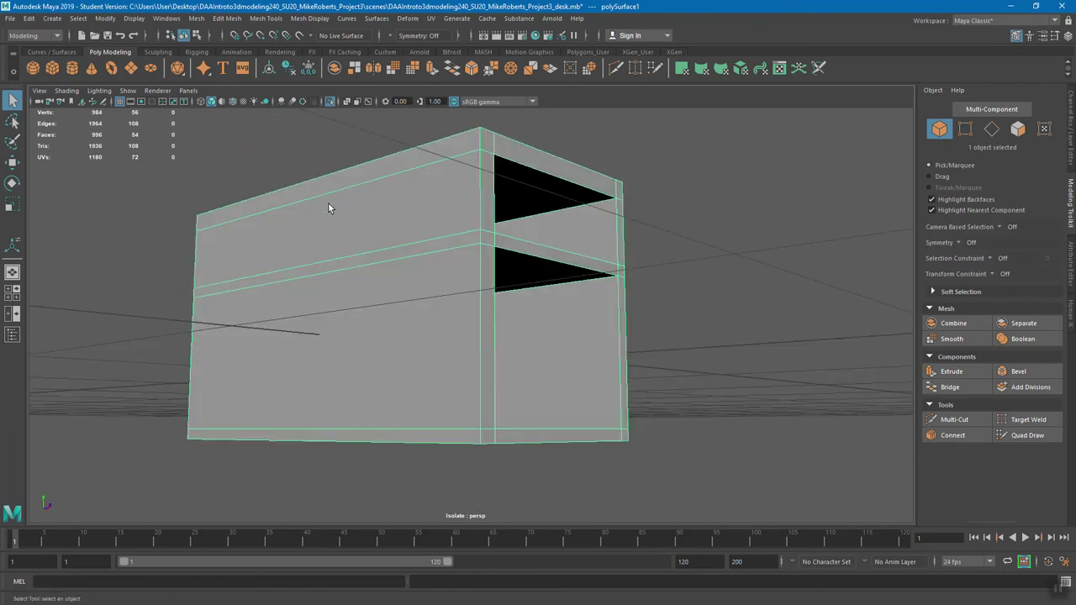
left_click_drag(358, 206, 492, 238, "alt")
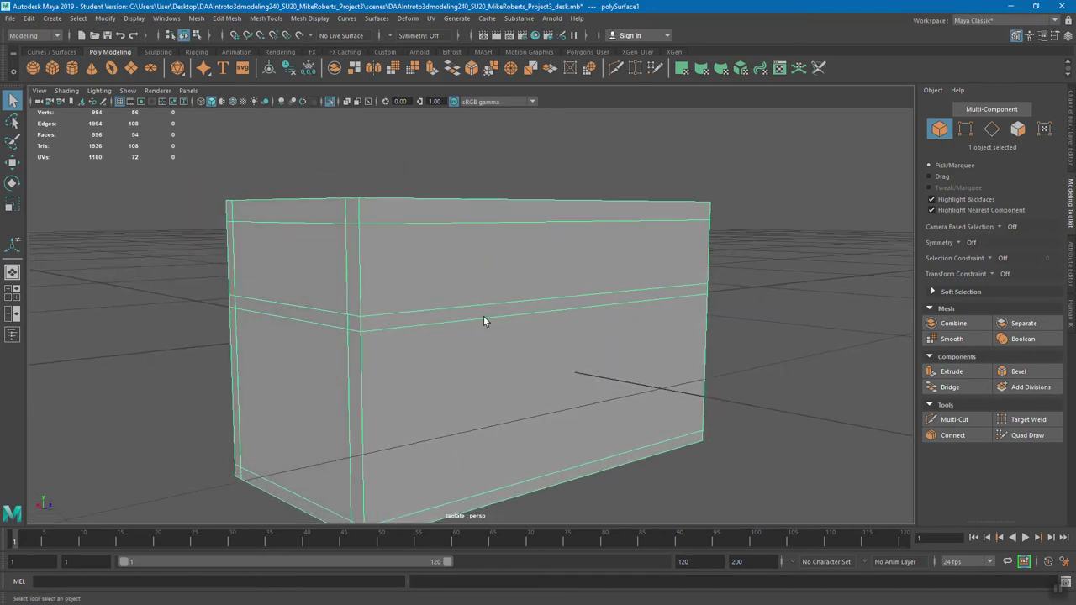
left_click_drag(515, 234, 492, 215, "alt")
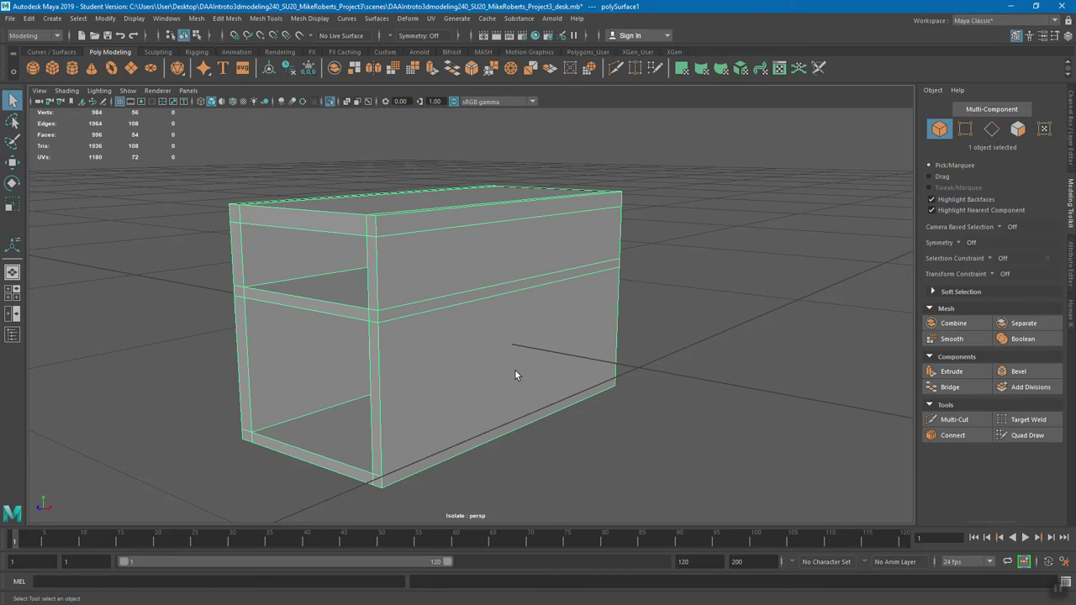
Step: Try beveling all edges of the isolated cabinet body with 3 segments, undo the bevel, and return to object mode
left_click_drag(516, 375, 563, 298, "alt")
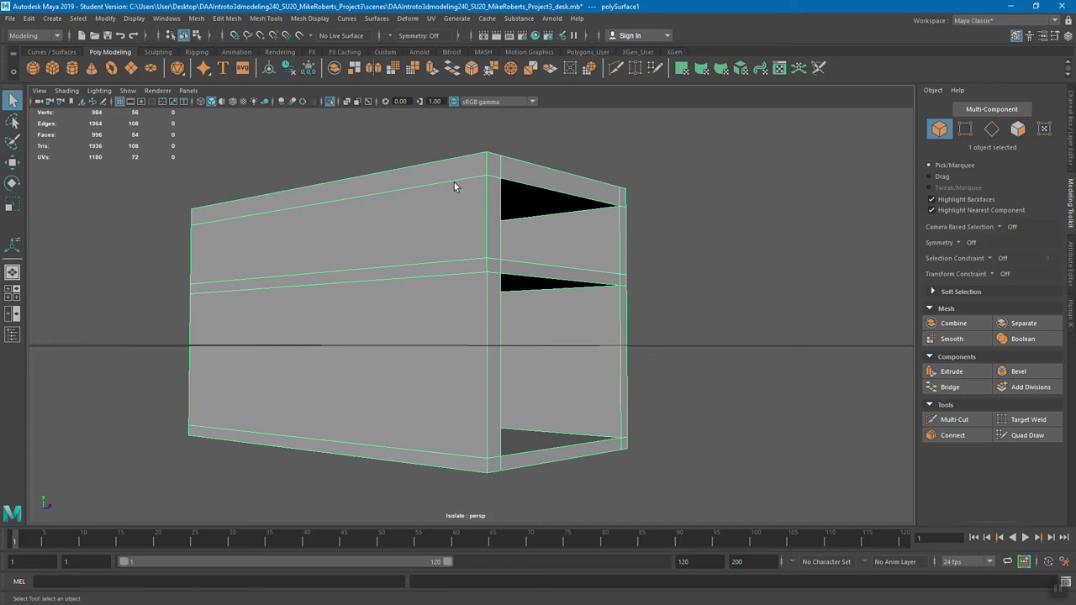
mouse_move(454, 181)
left_mouse_down("alt")
mouse_move(457, 233)
mouse_move(464, 196)
mouse_move(440, 194)
left_mouse_up("alt")
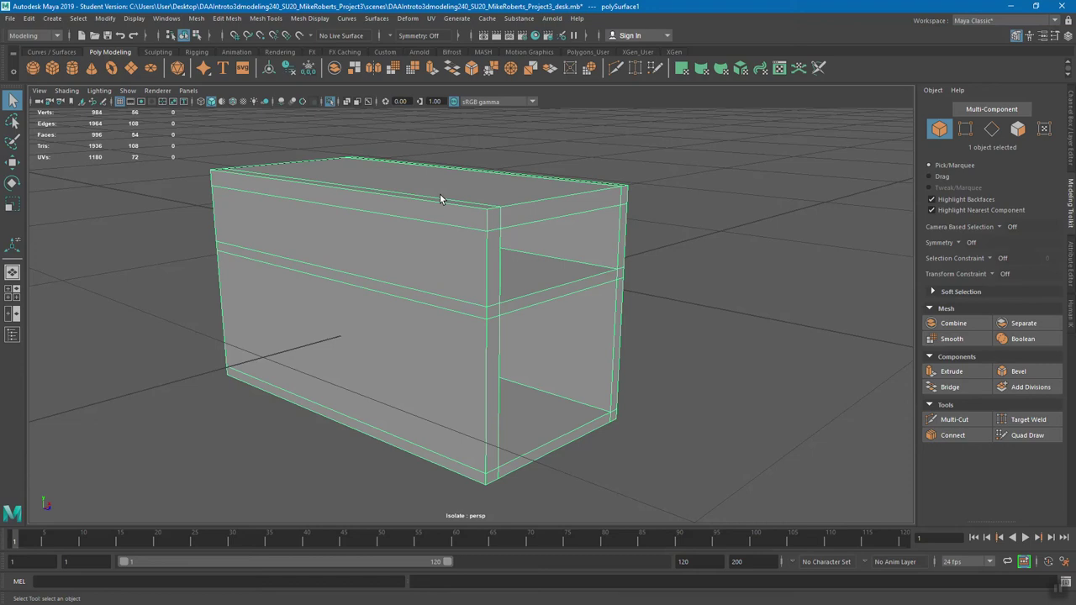
left_click_drag(440, 196, 582, 209, "alt")
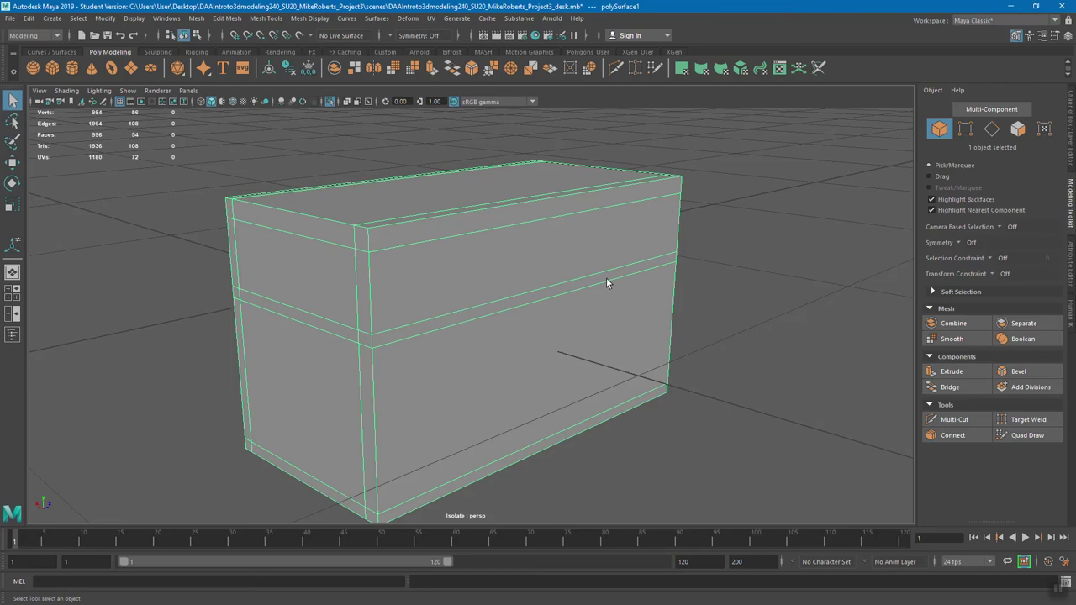
mouse_move(392, 223)
left_mouse_down("alt")
mouse_move(480, 327)
mouse_move(566, 344)
mouse_move(378, 225)
left_mouse_up("alt")
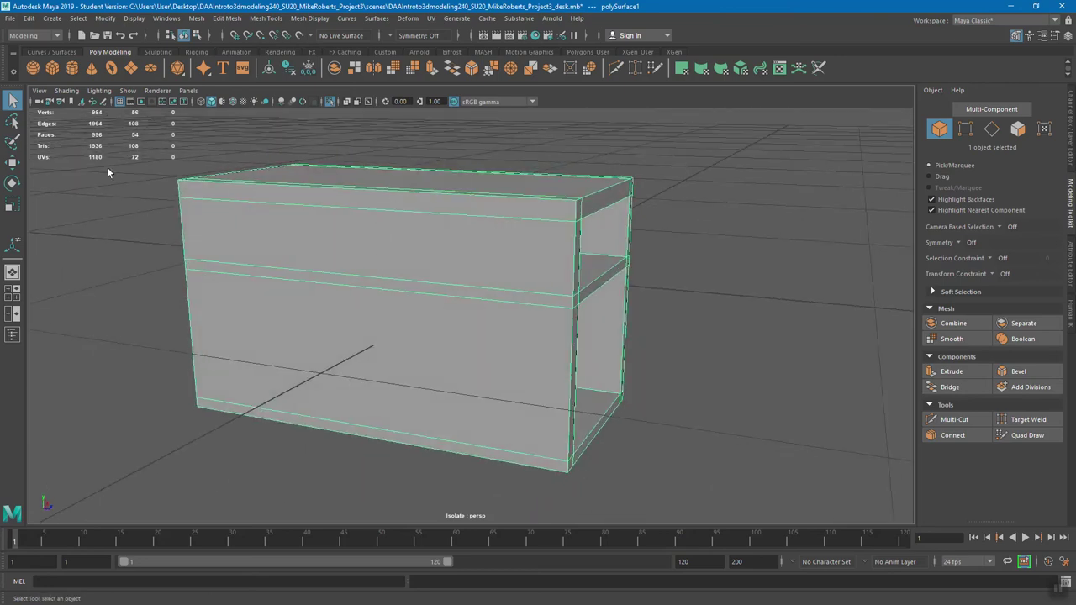
left_click_drag(341, 261, 457, 226, "alt")
right_click_drag(454, 222, 455, 206)
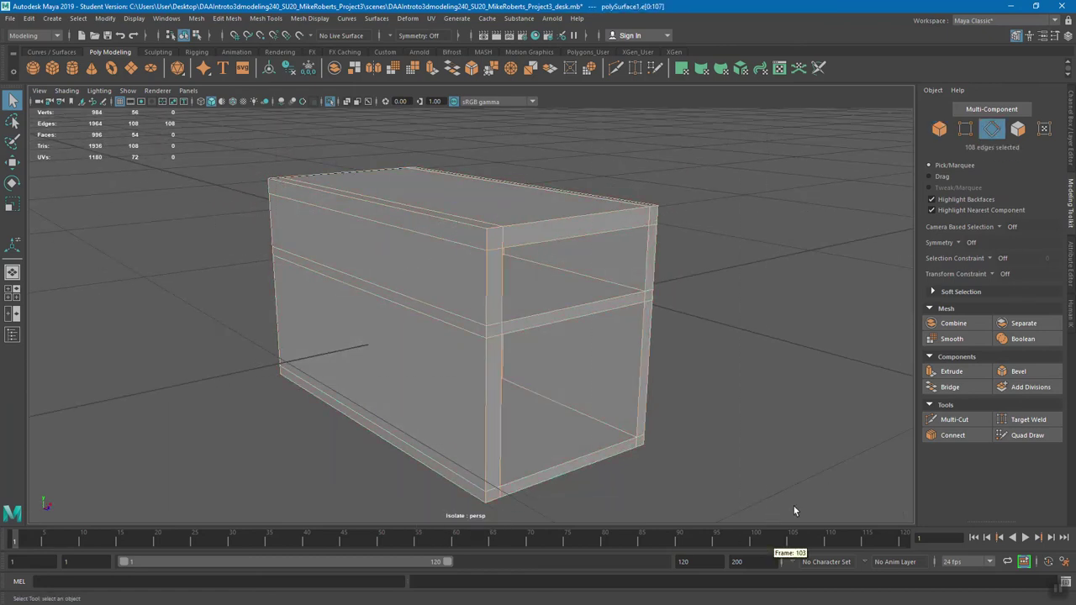
left_click(1016, 371)
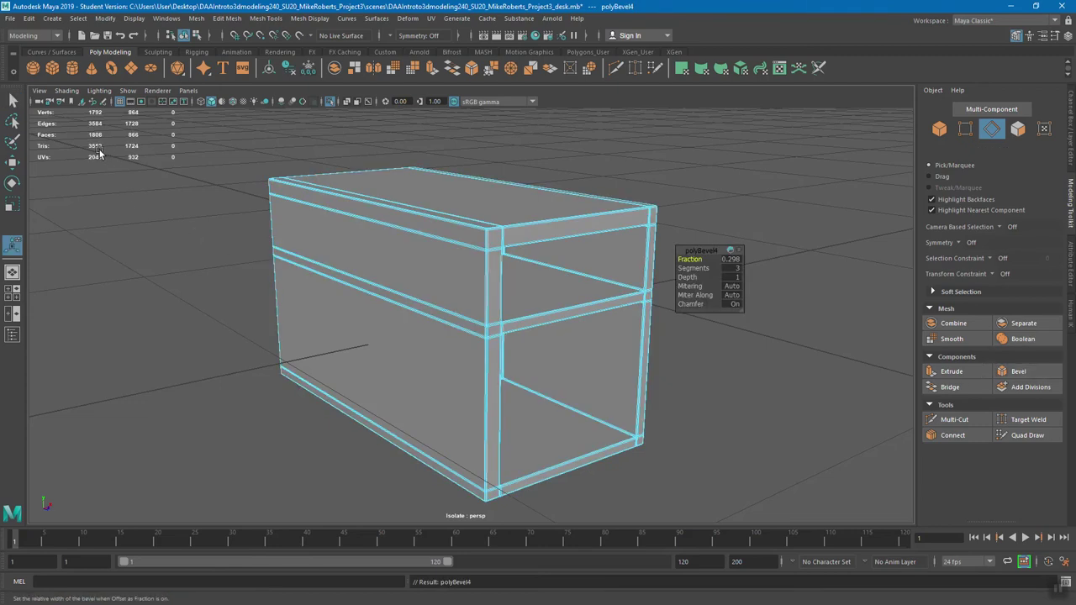
left_click(547, 241)
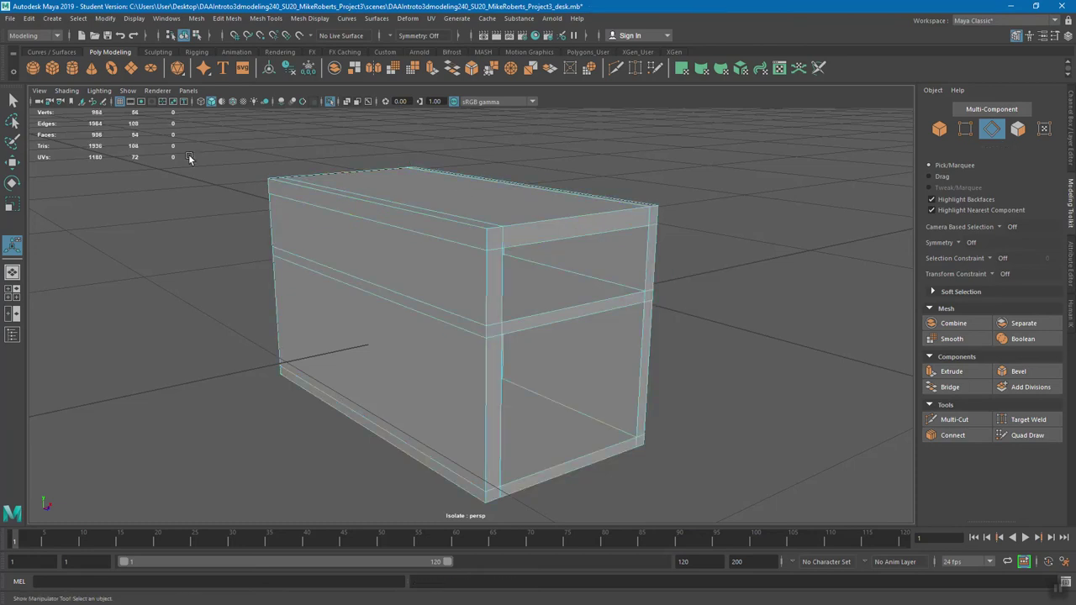
scroll(395, 185, "up", 1)
right_click_drag(448, 197, 483, 182)
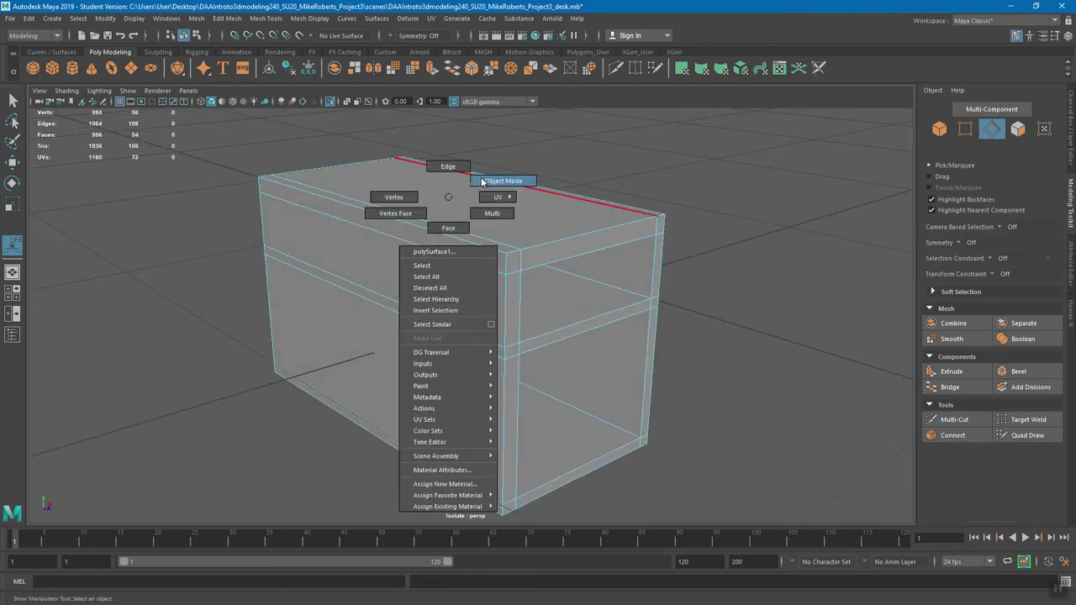
Step: Toggle the Poly Count heads-up display off and back on
left_click(134, 18)
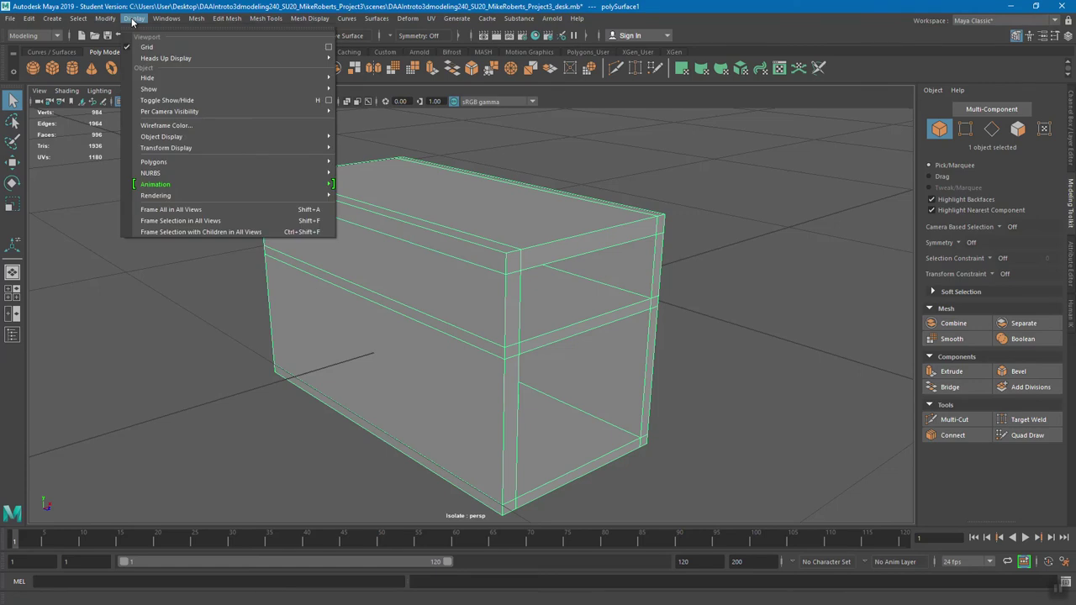
mouse_move(165, 58)
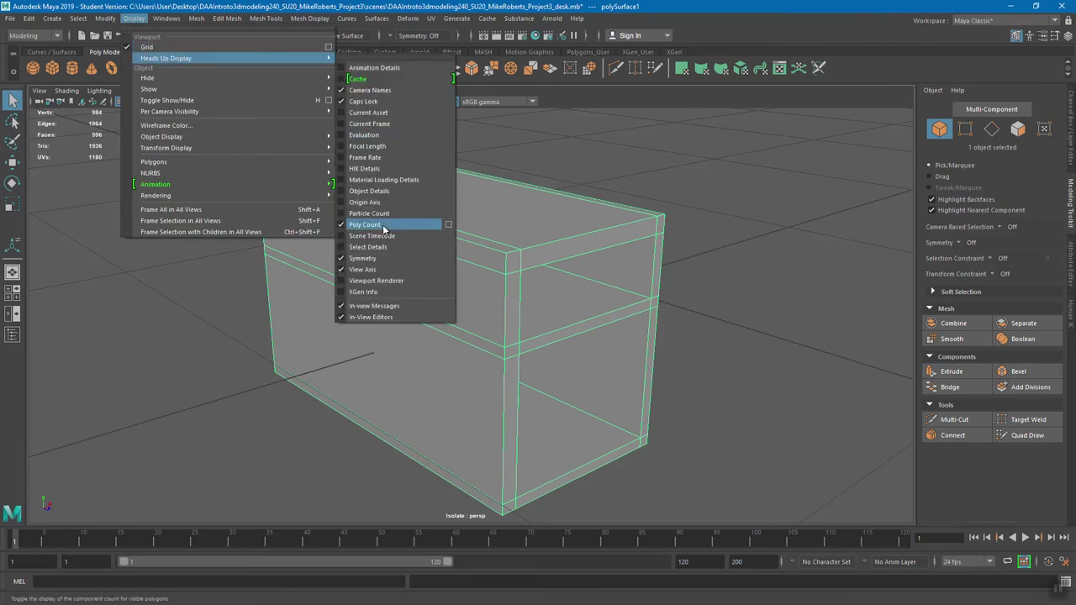
left_click(341, 224)
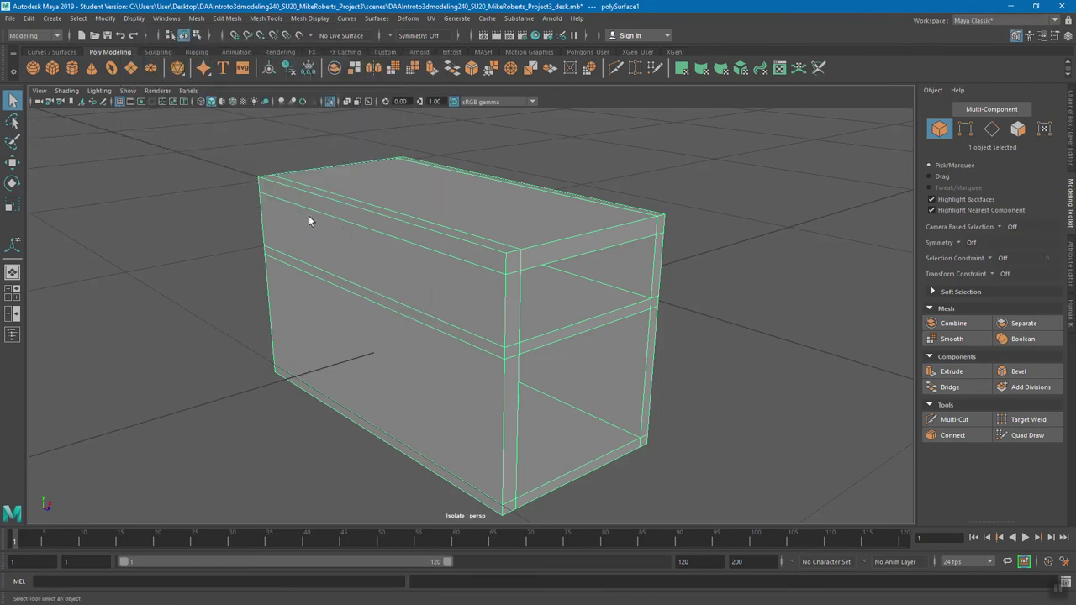
left_click(133, 17)
mouse_move(166, 58)
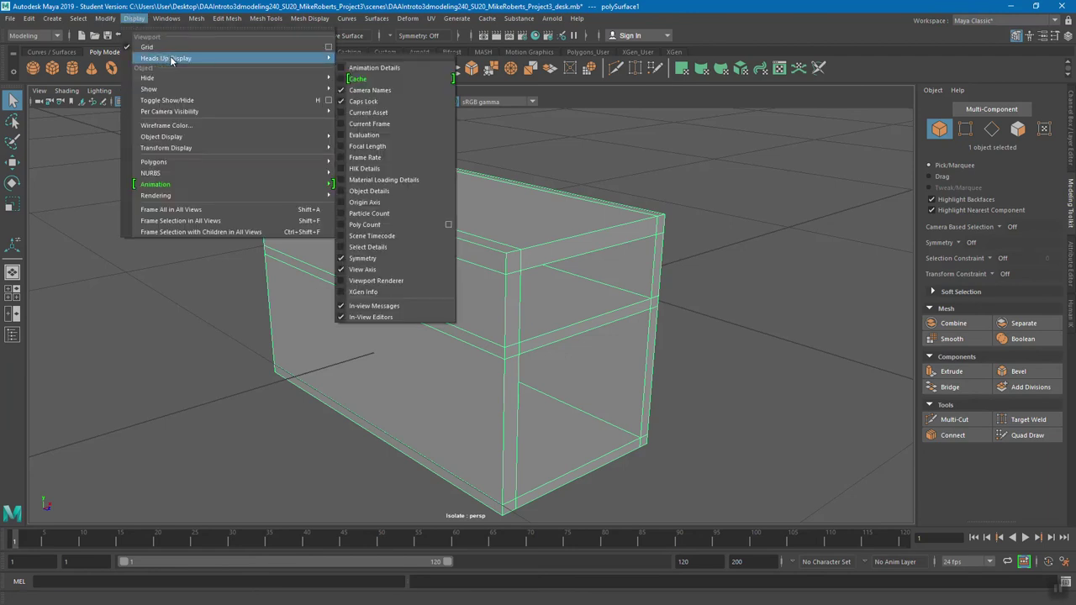
left_click(339, 224)
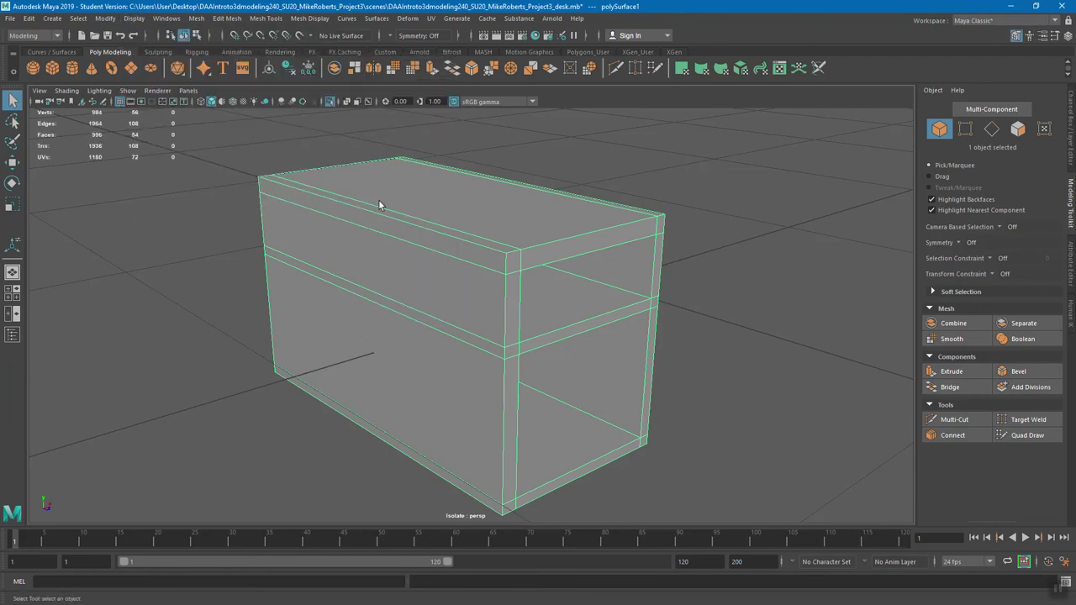
left_click(134, 18)
mouse_move(171, 60)
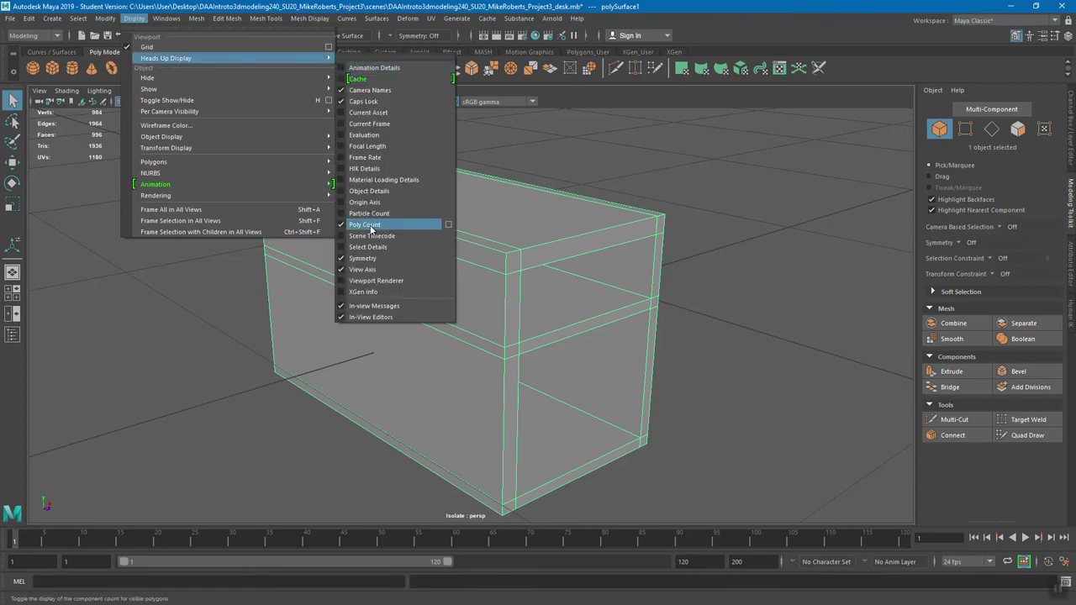
left_click(235, 334)
Step: Select the horizontal edges on the cabinet's side to check the selected edge count, and clear the selection
left_click_drag(234, 334, 171, 292, "alt")
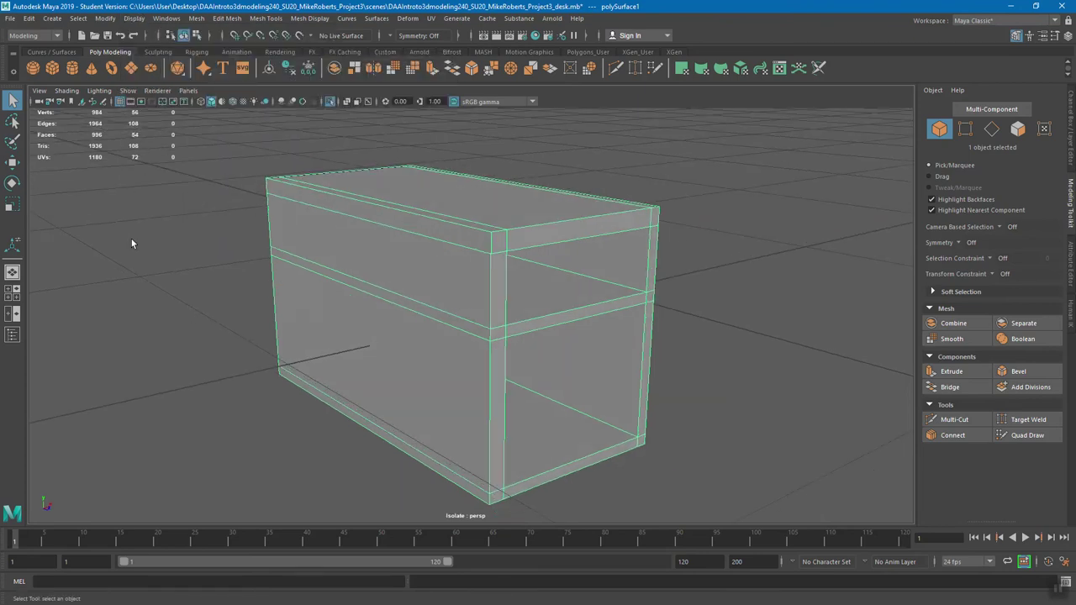
right_click_drag(367, 203, 358, 172)
double_click(320, 266)
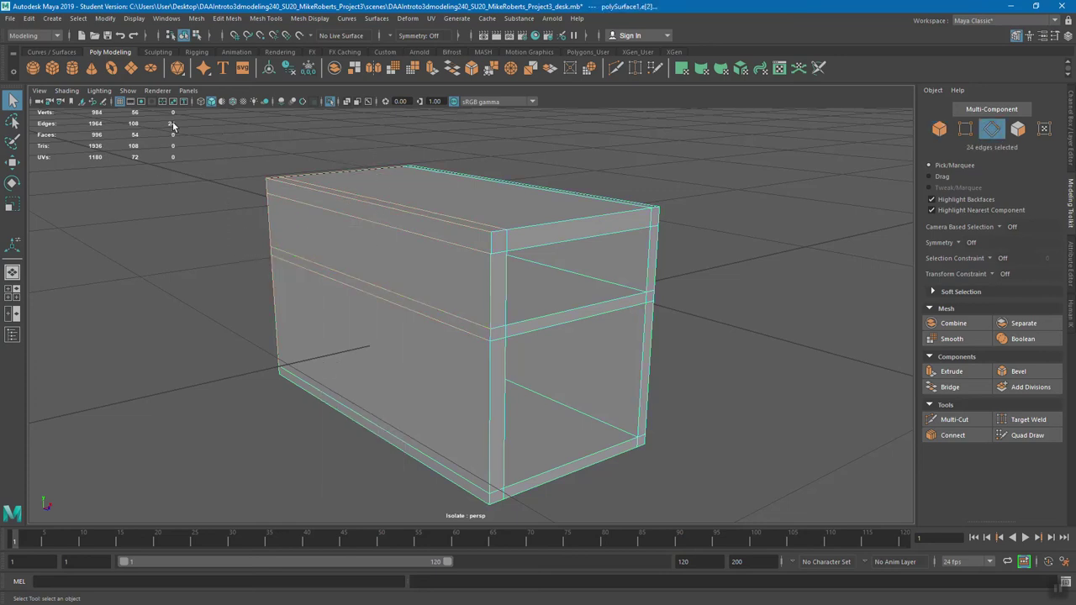
left_click(177, 163)
key("f")
left_click_drag(424, 296, 460, 302, "alt")
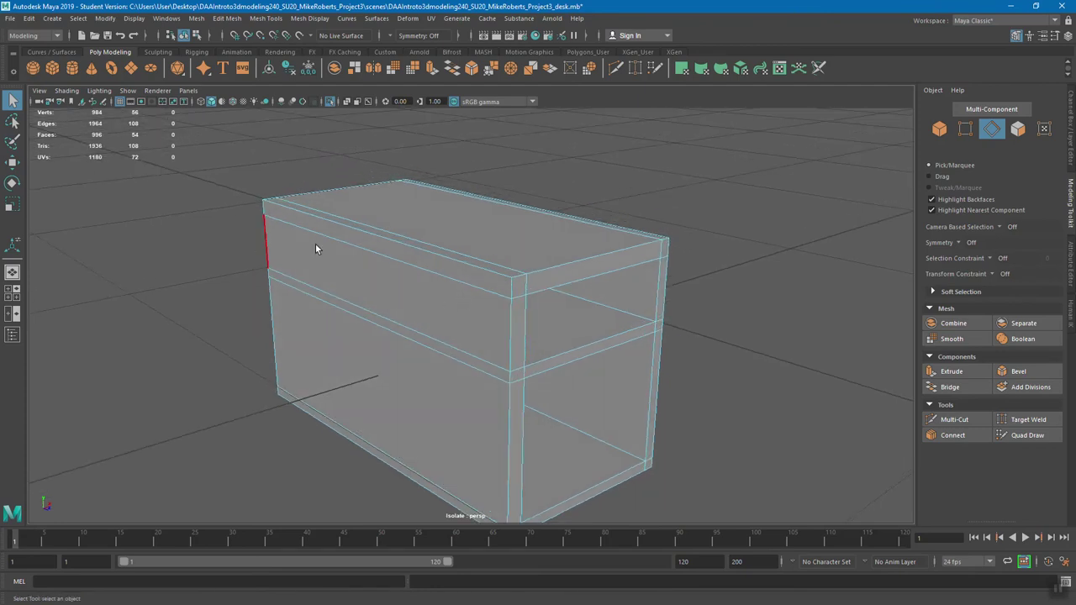
Step: Show the full desk and select the legs, all the desk objects, and the cabinet body to compare their poly counts
right_click_drag(442, 234, 476, 221)
left_click(329, 102)
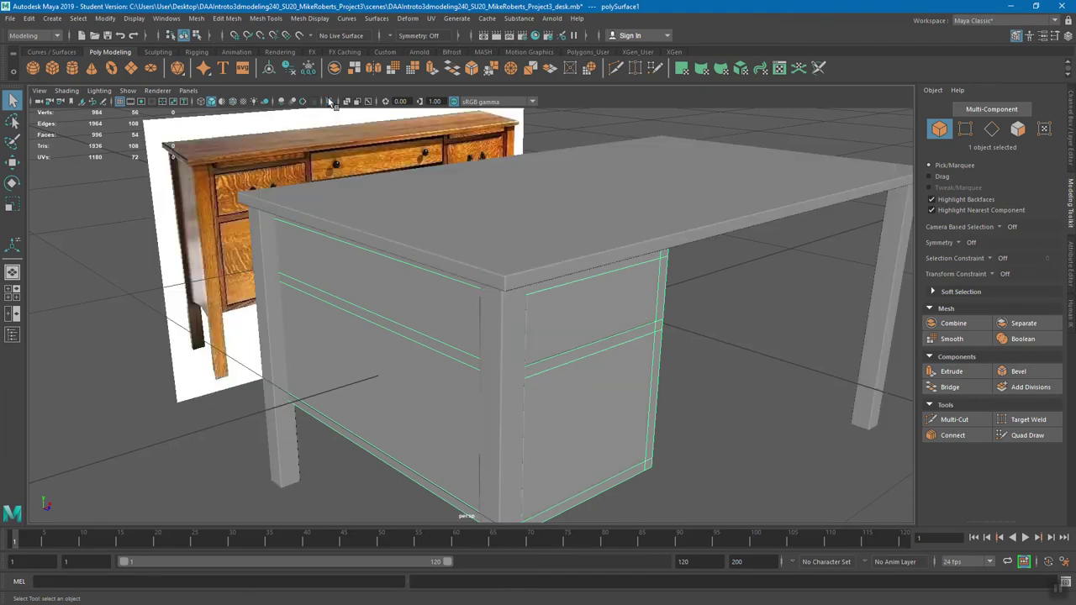
left_click(483, 244)
left_click(502, 320)
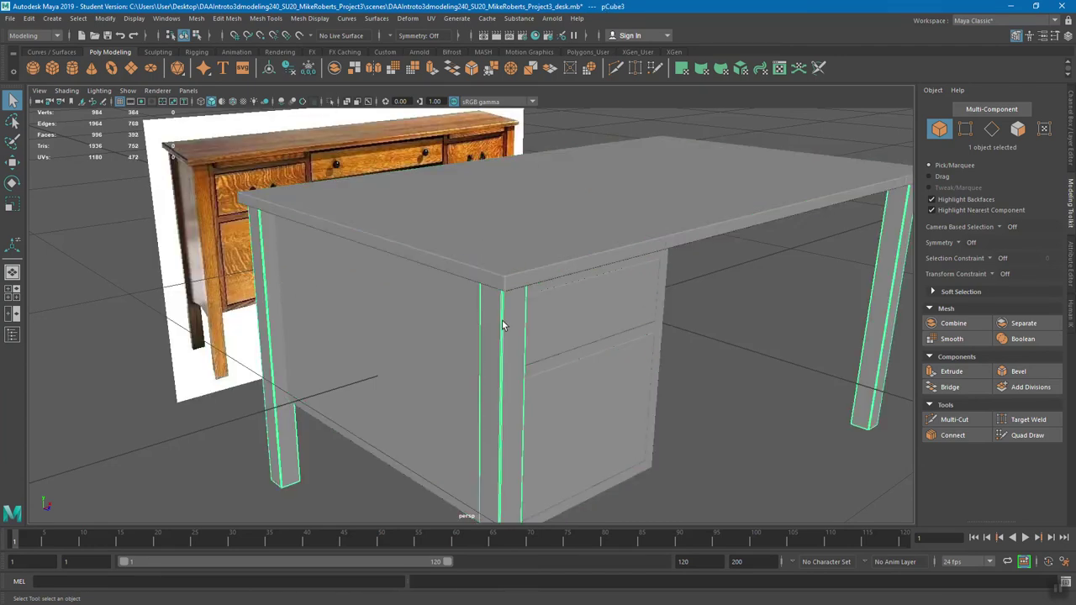
right_click_drag(502, 320, 457, 309, "alt")
left_click_drag(456, 308, 352, 221, "alt")
left_click_drag(308, 190, 839, 523)
left_click_drag(785, 450, 415, 302, "alt")
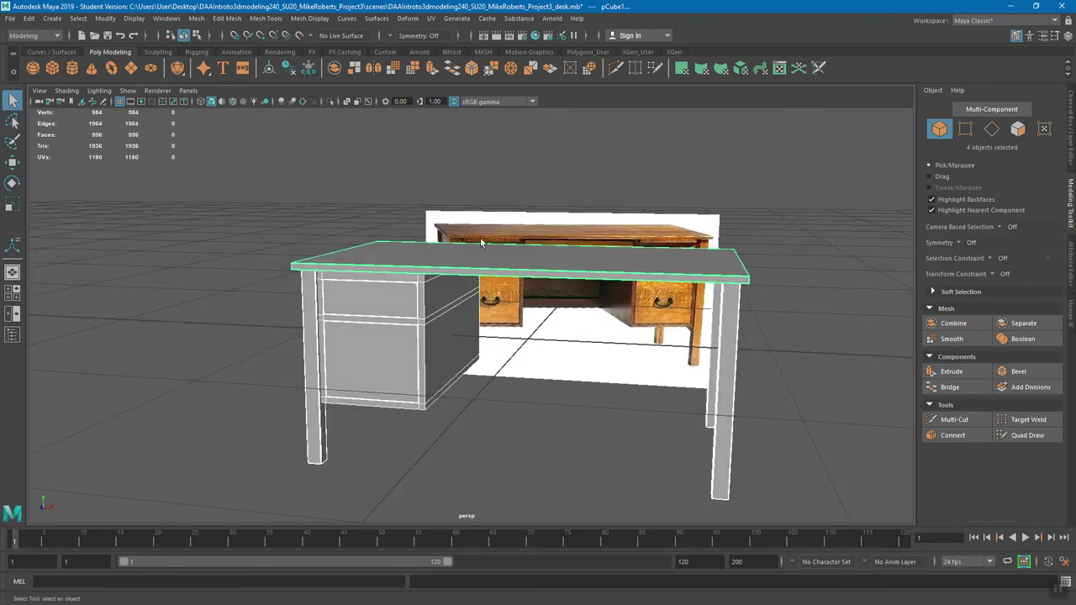
left_click(433, 319)
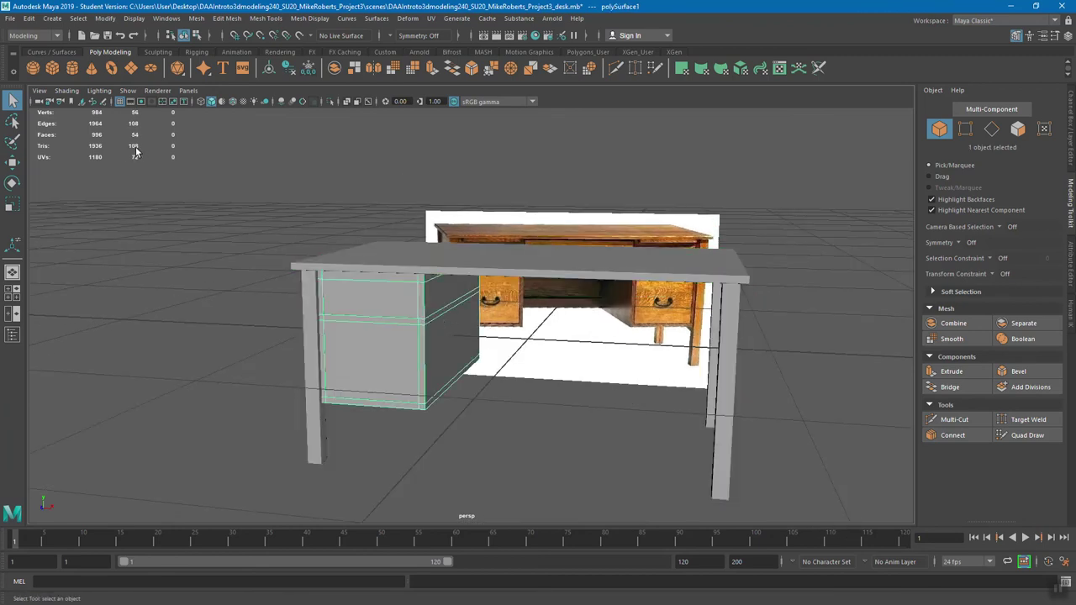
Step: Isolate the cabinet body and switch it to edge selection mode
left_click(329, 101)
left_click_drag(337, 168, 137, 195, "alt")
left_click_drag(317, 266, 324, 259, "alt")
right_click_drag(324, 259, 484, 301, "alt")
right_click_drag(443, 251, 446, 232)
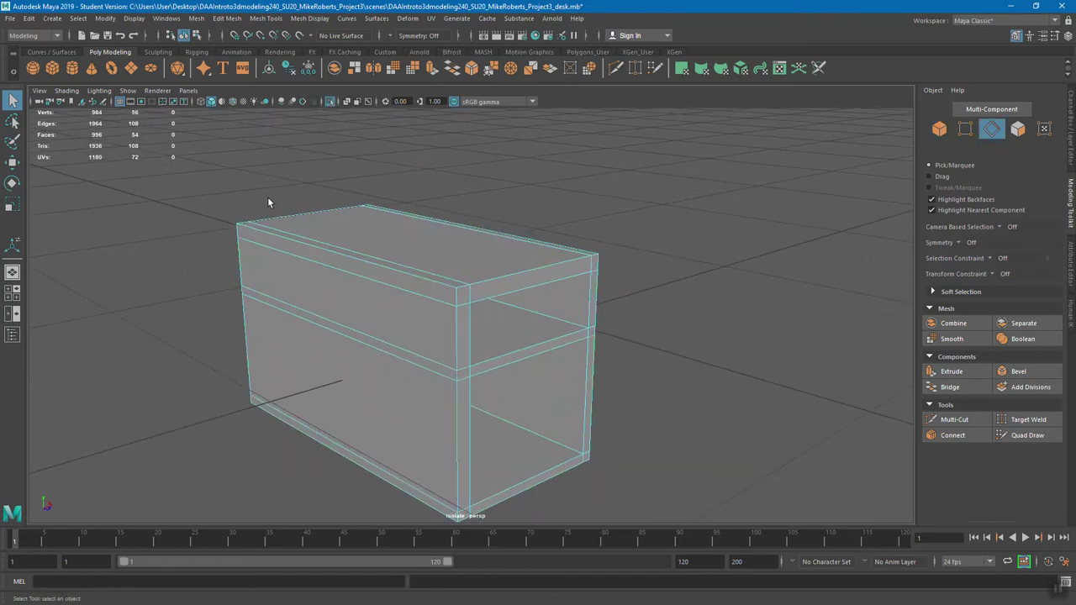
Step: Try a bevel with fraction 0.298 and 3 segments on every cabinet edge to compare the triangle count, and undo it
left_click_drag(194, 166, 662, 525)
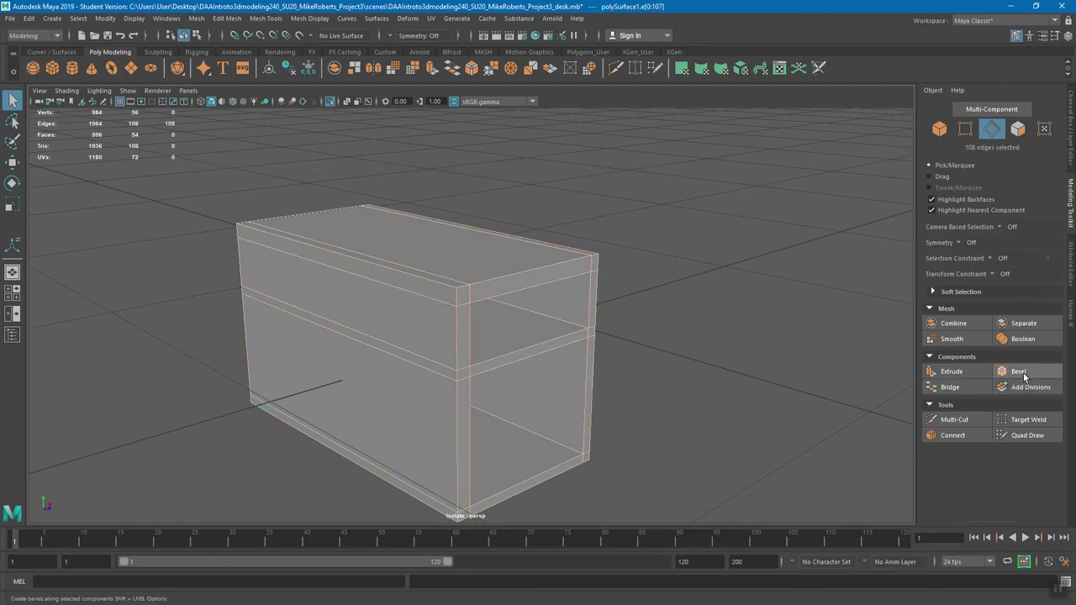
left_click(1020, 373)
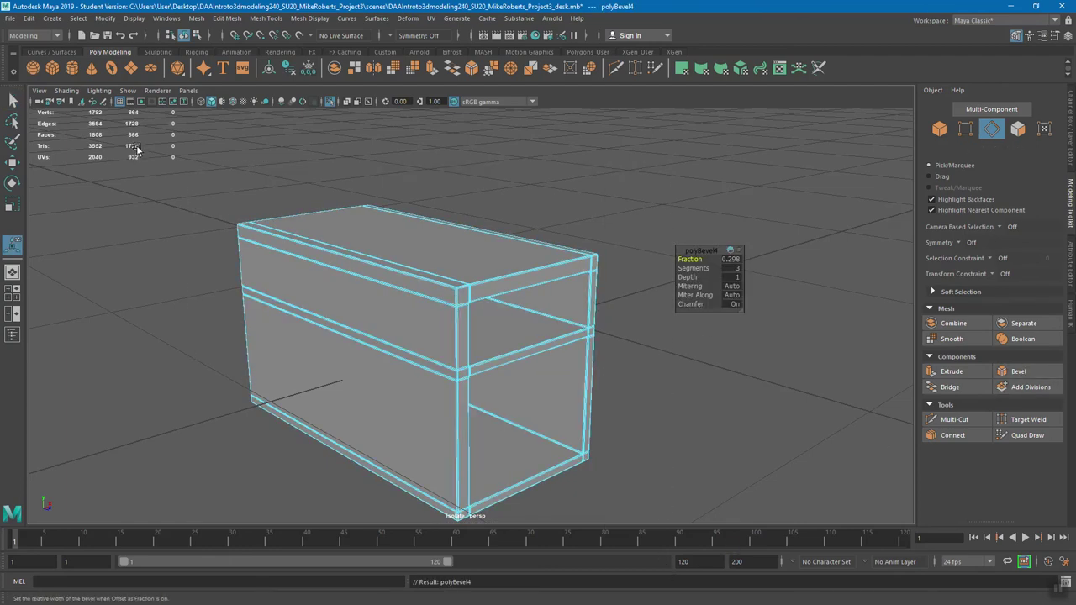
key("ctrl+z")
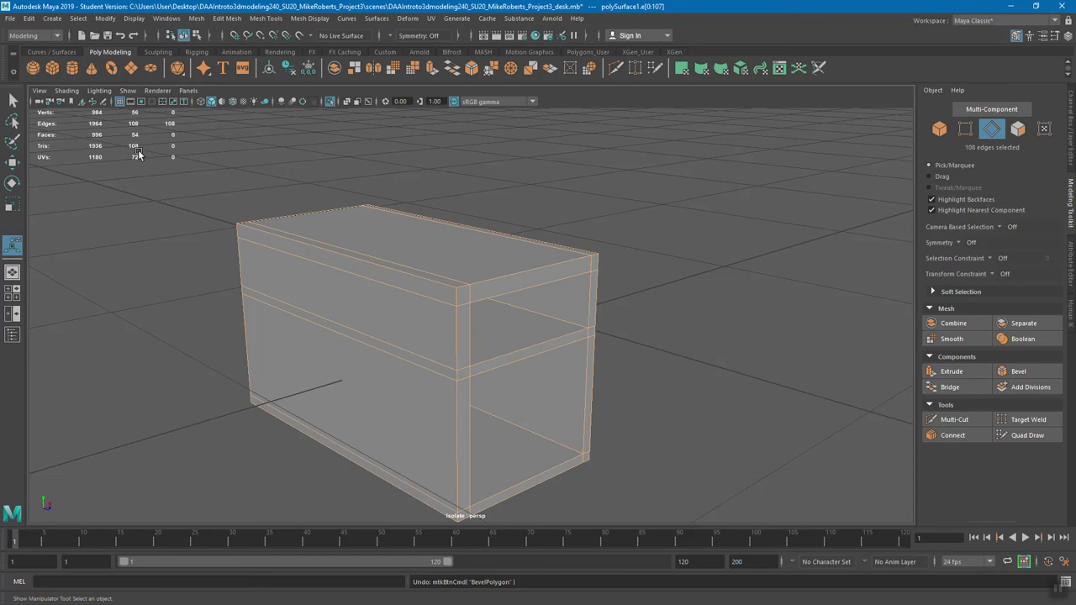
key("ctrl+shift+x")
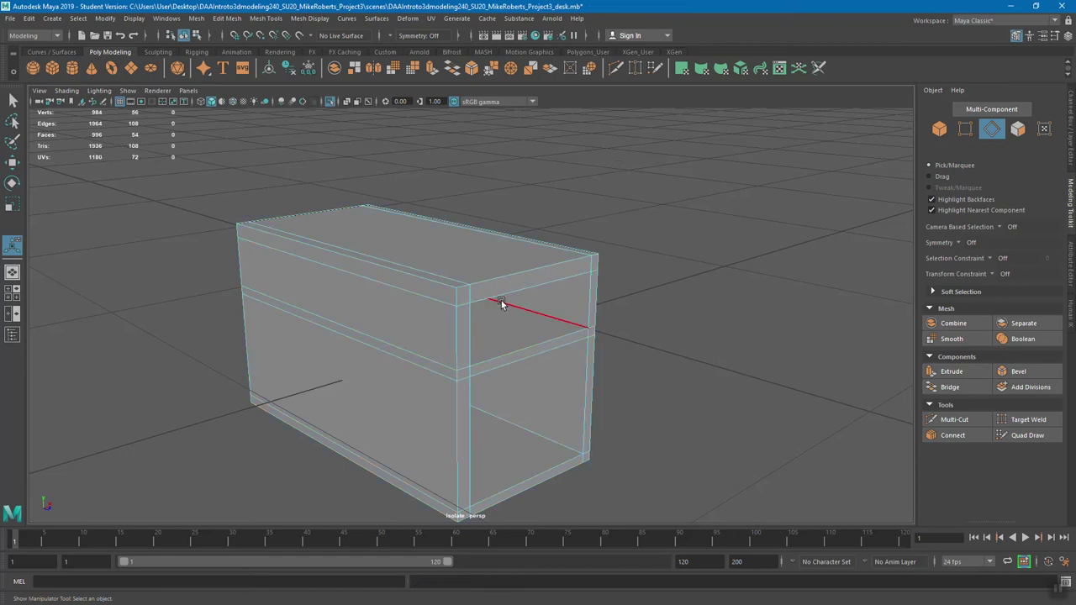
Step: Switch to drag selection and delete the four horizontal edges across the cabinet's outer side panel
middle_click_drag(501, 300, 508, 290, "alt")
left_click_drag(508, 290, 471, 310, "alt")
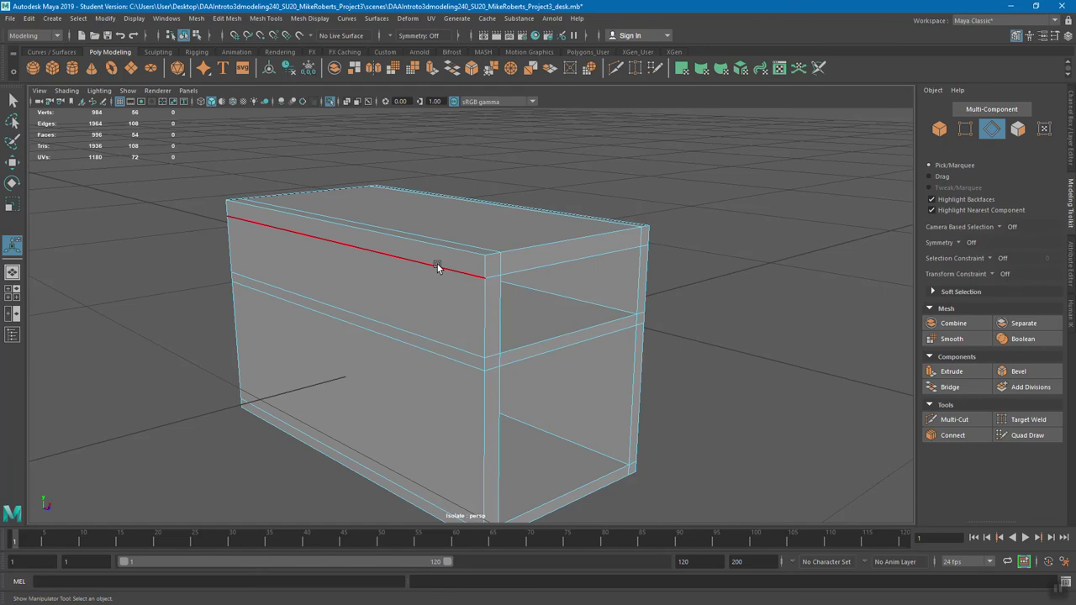
left_click_drag(442, 278, 445, 272, "alt")
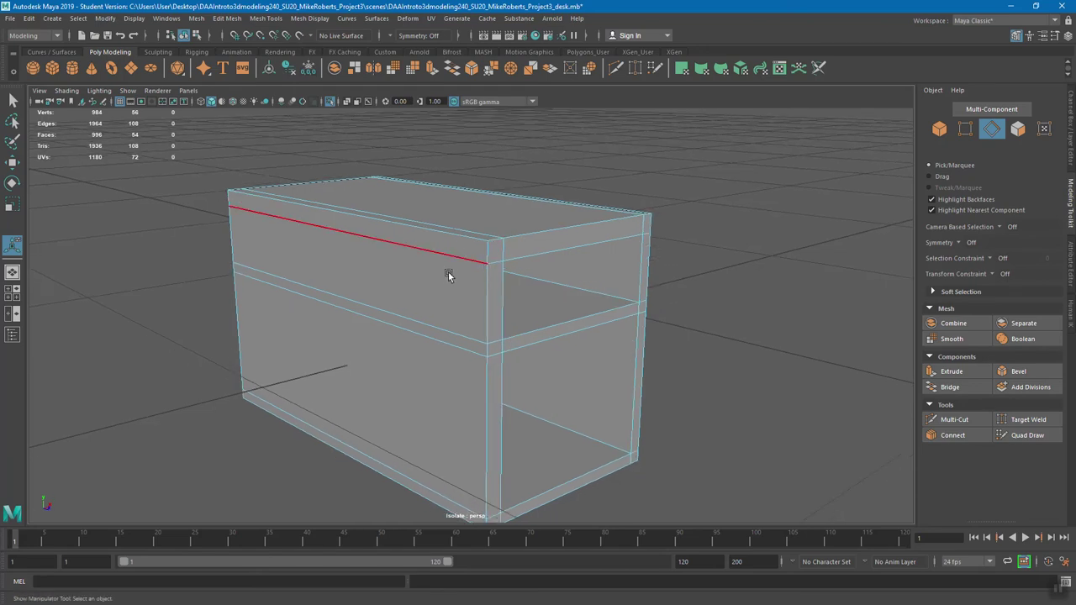
key("Tab")
left_click_drag(427, 254, 424, 407)
left_click_drag(419, 476, 419, 462)
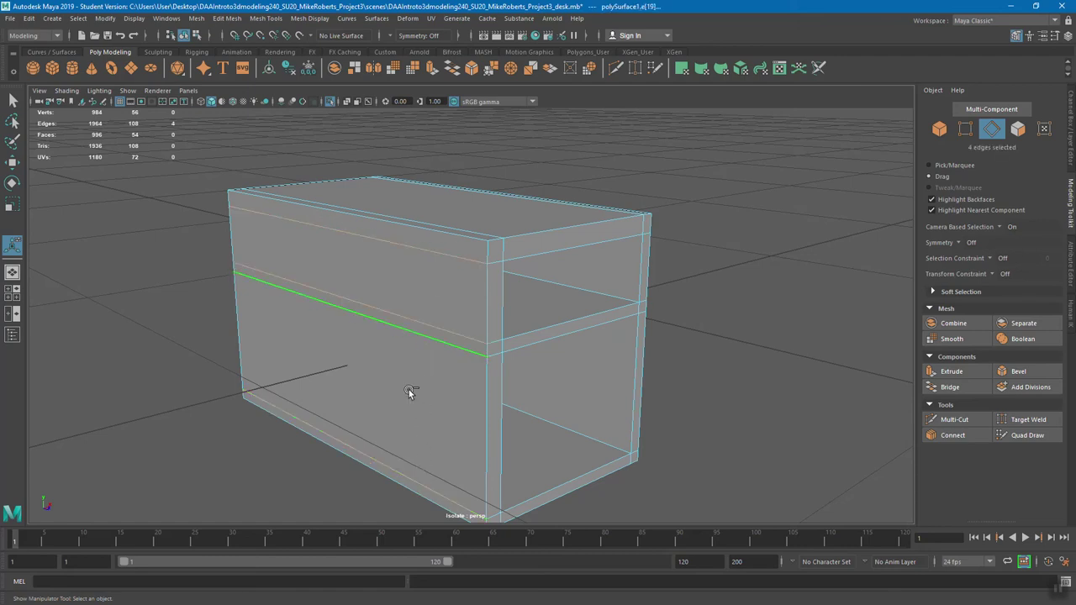
left_click_drag(411, 371, 427, 362, "alt")
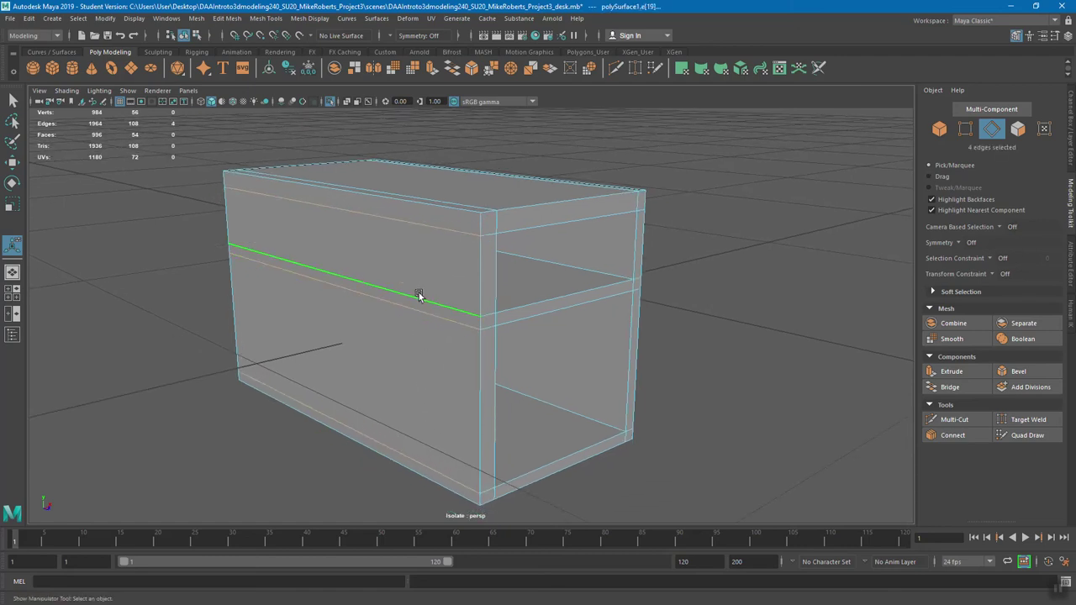
key("Delete")
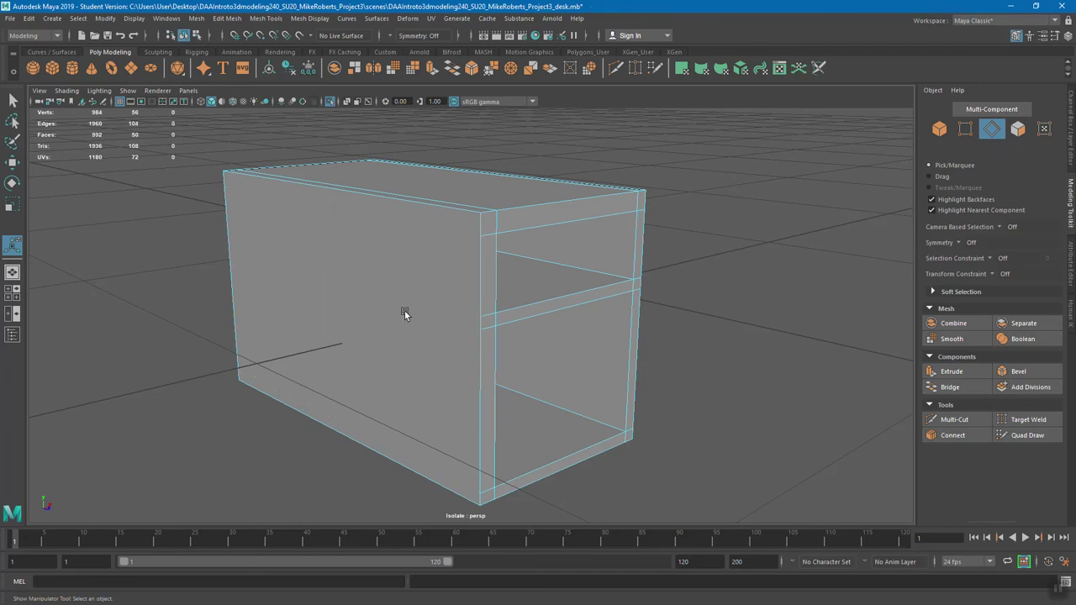
Step: Delete the four horizontal edges across the opposite side panel of the cabinet
left_click_drag(350, 320, 571, 260, "alt")
left_click_drag(534, 185, 537, 332)
left_click(541, 392, "shift")
key("Delete")
Step: Delete the two lengthwise edges on the cabinet's top face and the two on its underside
left_click_drag(581, 302, 481, 279, "alt")
left_click(476, 270)
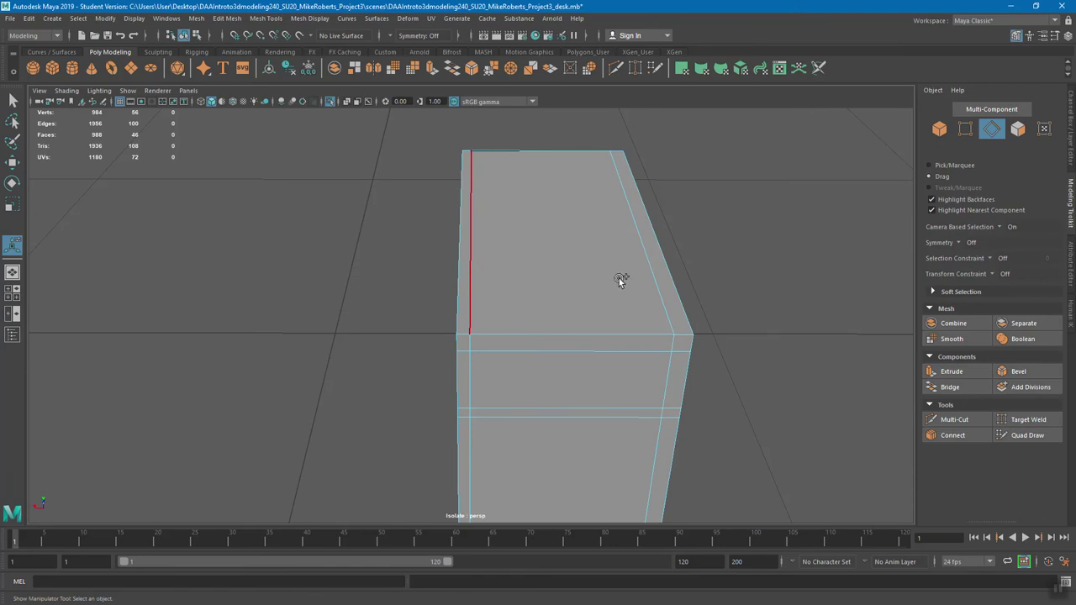
left_click(662, 290, "shift")
key("Delete")
left_click_drag(642, 339, 518, 280, "alt")
left_click(463, 306)
left_click(639, 305, "shift")
key("Delete")
Step: Select the four horizontal edge lines running across the cabinet's back panel
left_click_drag(664, 297, 580, 311, "alt")
double_click(539, 278)
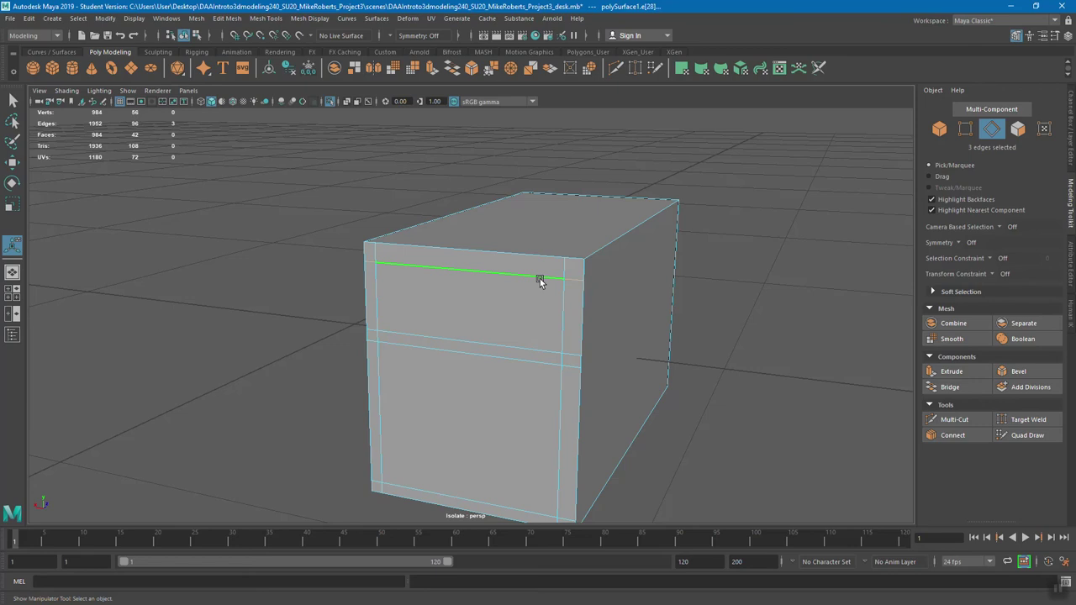
double_click(533, 353, "shift")
left_click_drag(533, 353, 503, 372, "alt")
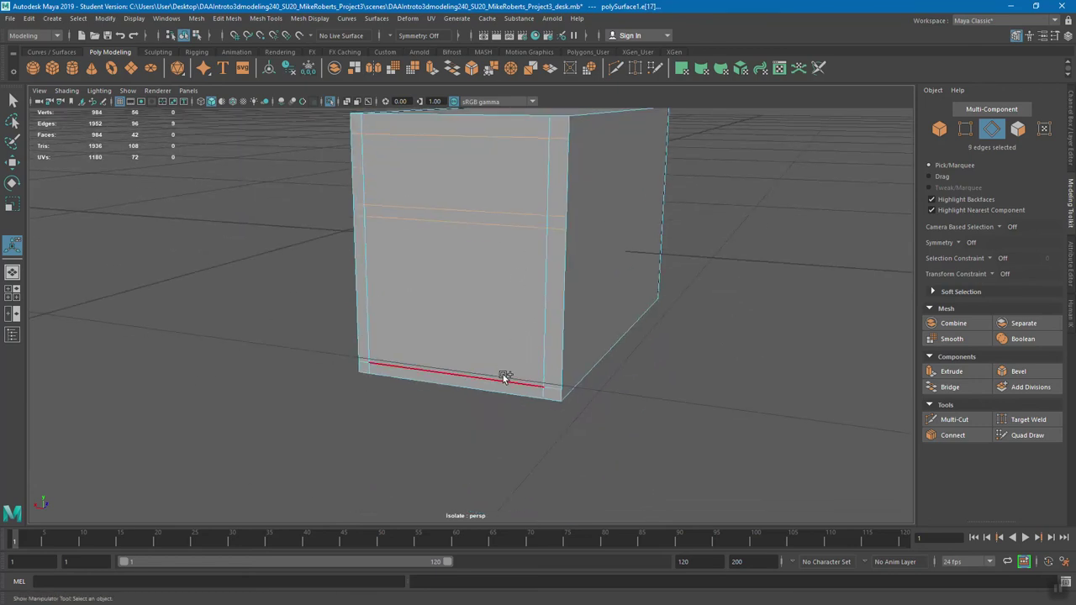
double_click(503, 376, "shift")
left_click_drag(552, 313, 550, 314, "alt")
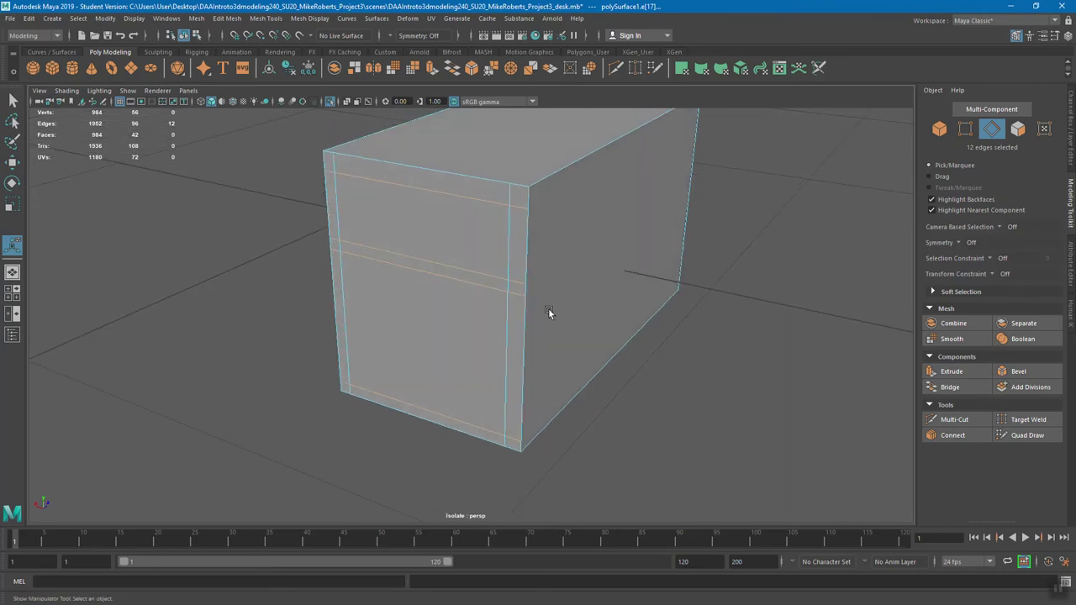
Step: Try a plain delete of the selected horizontal back edges, check the vertices, and undo it
key("Delete")
right_click_drag(512, 285, 459, 284)
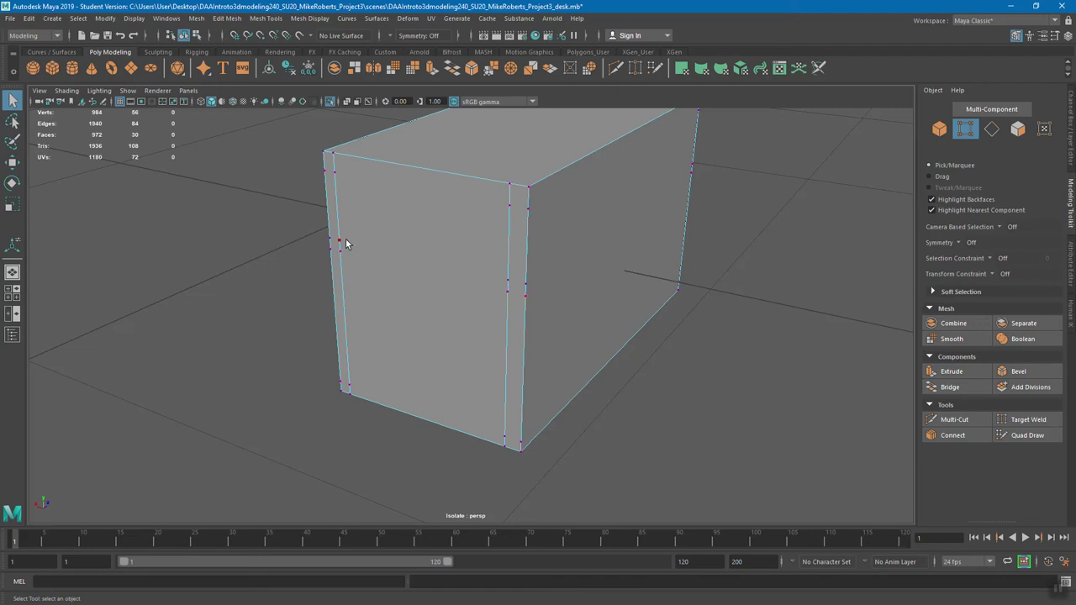
key("ctrl+z")
key("ctrl+z")
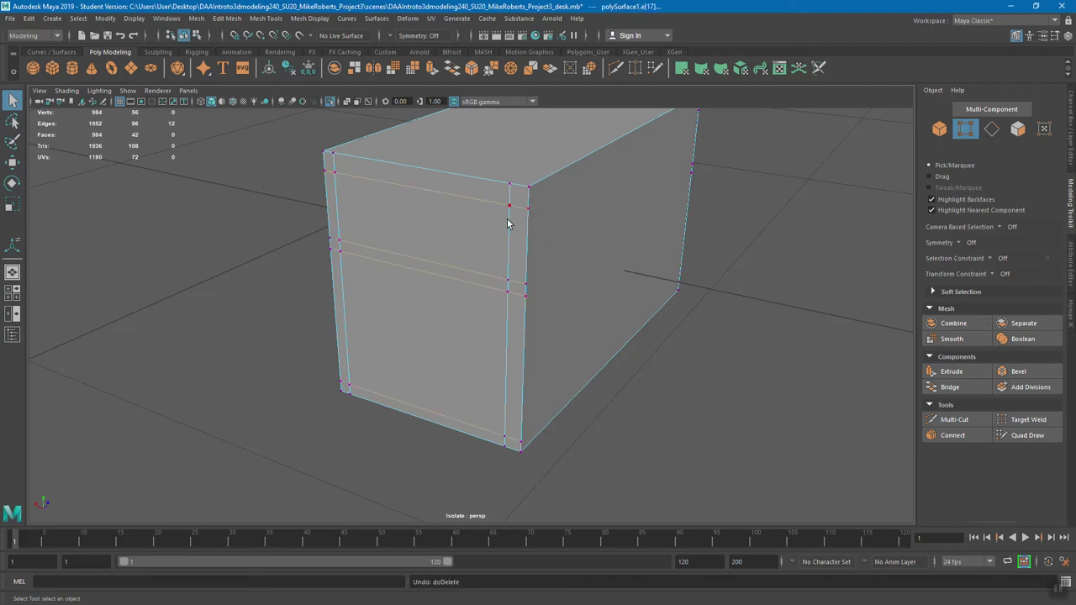
Step: Remove the selected horizontal back edges together with their vertices using Delete Edge/Vertex
key("F10")
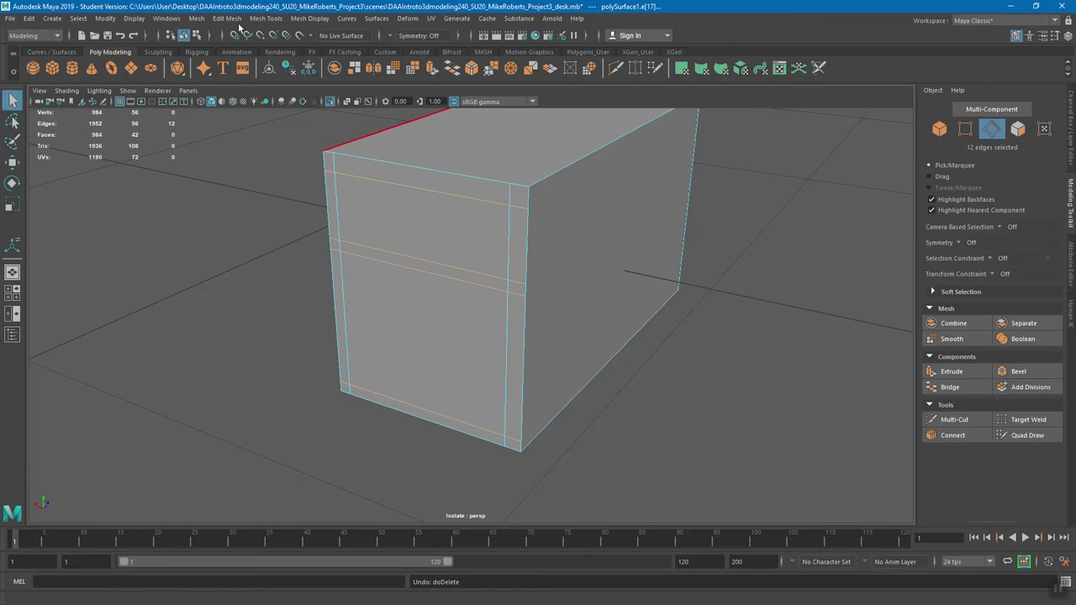
left_click(230, 19)
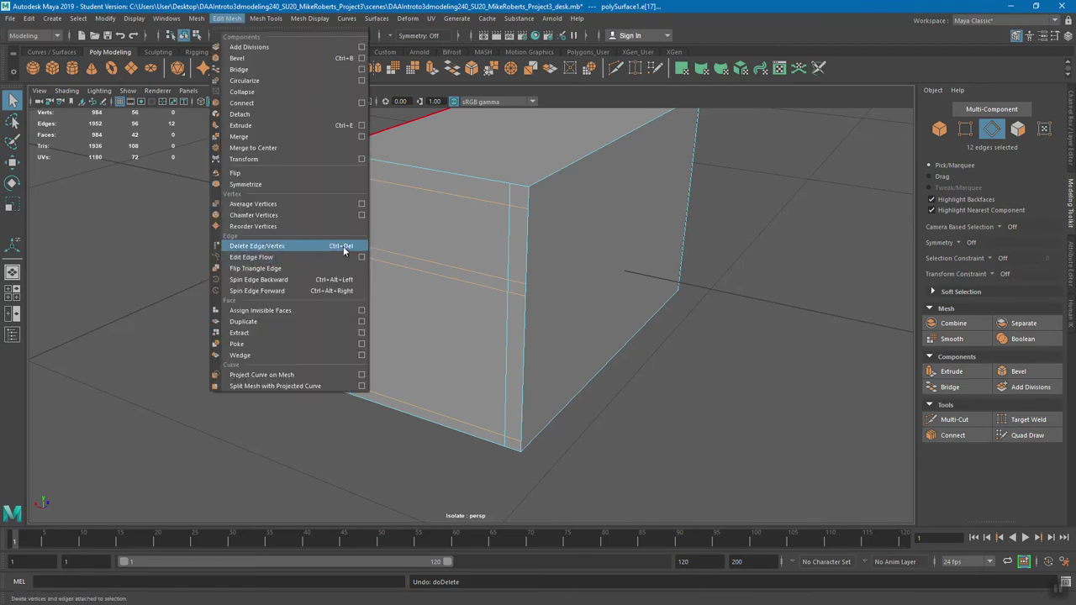
left_click(295, 244)
right_click_drag(504, 229, 462, 230)
left_click_drag(551, 264, 511, 294, "alt")
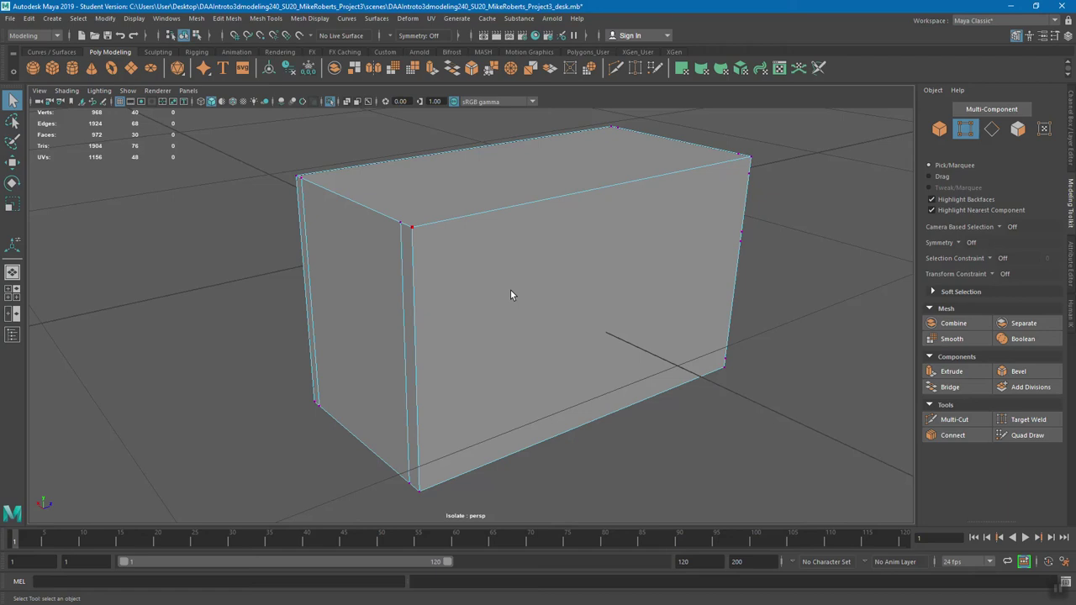
left_click_drag(510, 294, 522, 319, "alt")
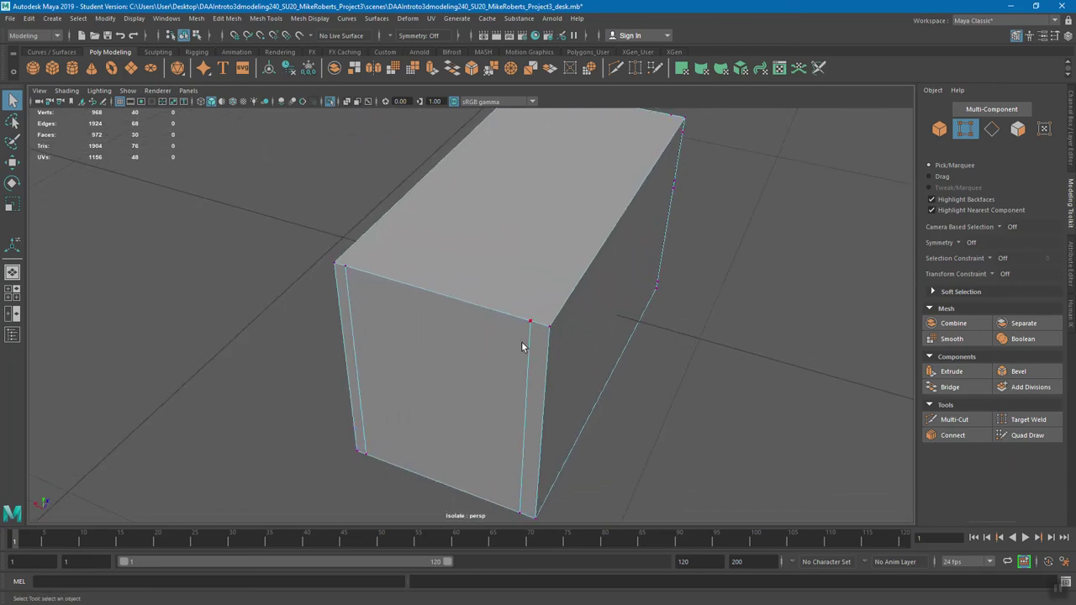
left_click_drag(542, 394, 534, 202, "alt")
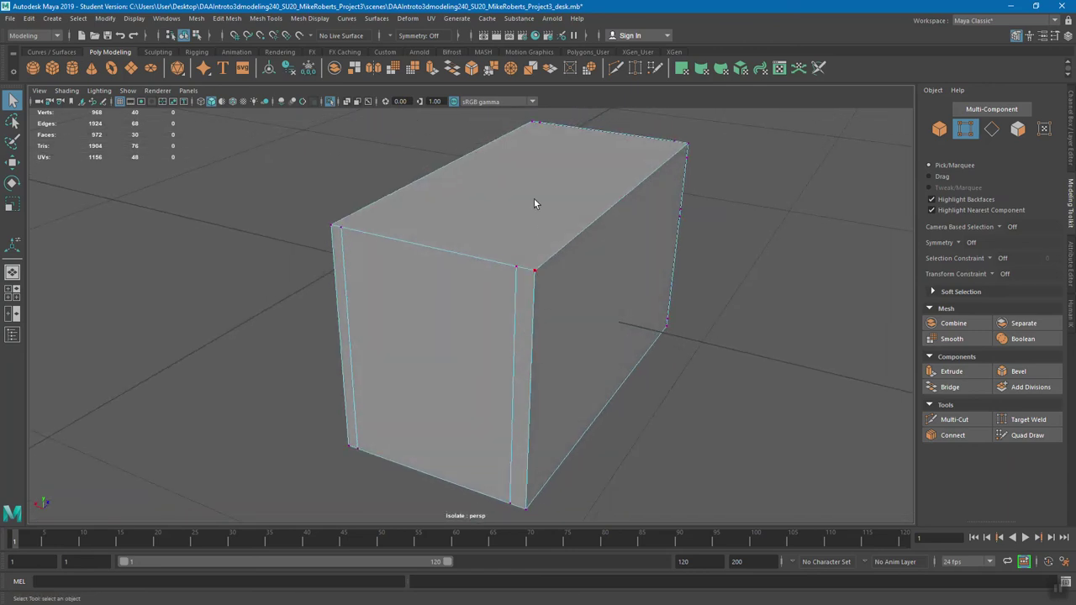
Step: Select the two vertical edges near the sides of the cabinet's back panel
right_click_drag(511, 286, 511, 249)
left_click(517, 288)
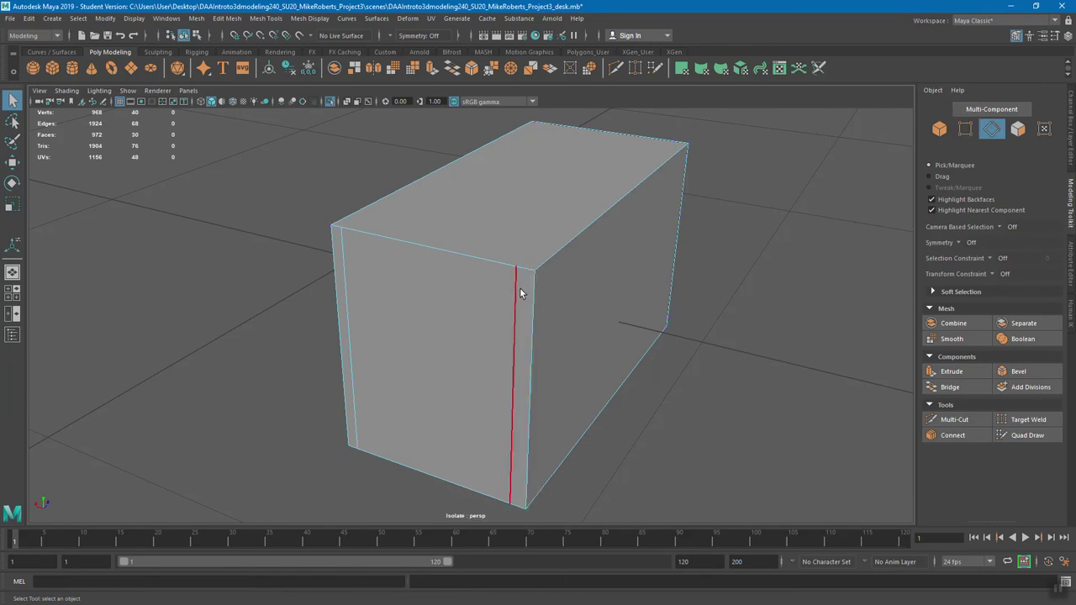
left_click(355, 291, "shift")
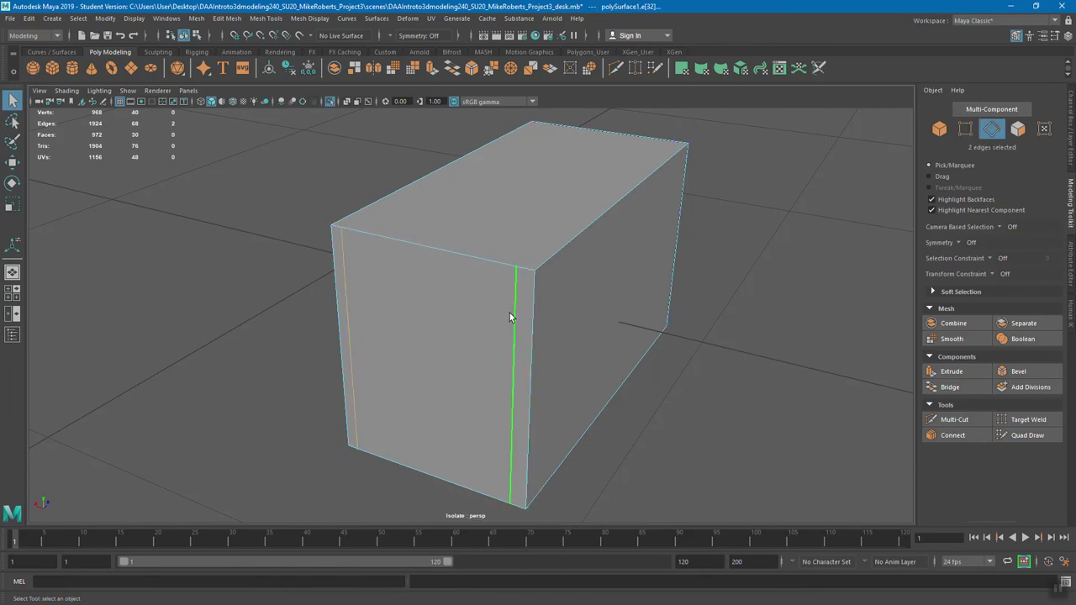
Step: Try a plain delete of the two vertical back edges and undo it
key("Delete")
right_click_drag(507, 285, 497, 246)
key("ctrl+z")
key("ctrl+z")
Step: Remove the two vertical back edges together with their vertices using Delete Edge/Vertex
left_click(227, 18)
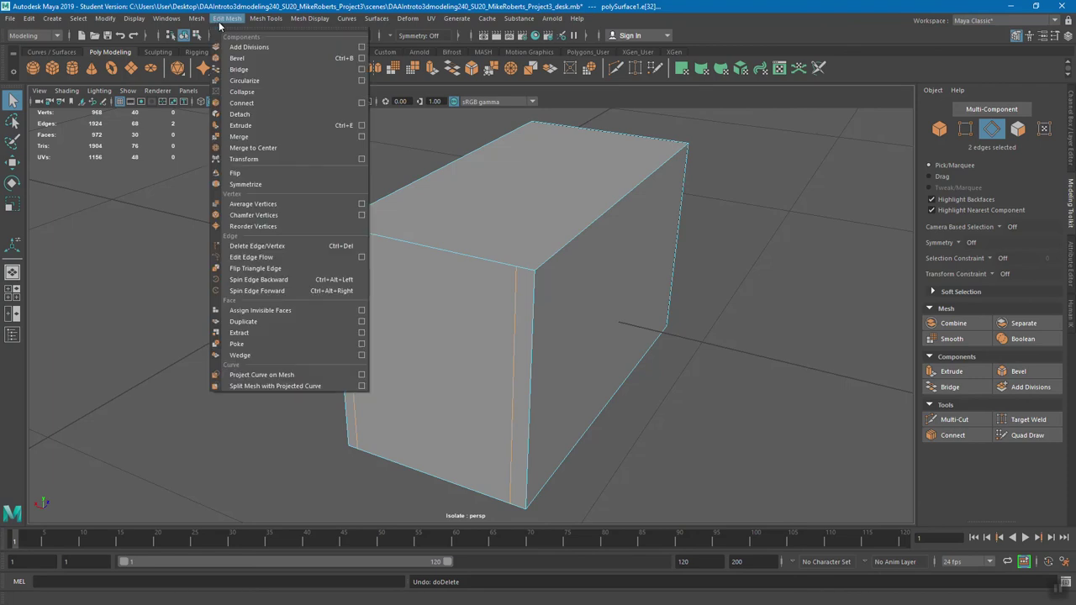
left_click(344, 246)
right_click_drag(472, 260, 417, 260)
left_click_drag(509, 271, 541, 271, "alt")
right_click_drag(541, 271, 599, 250)
Step: Examine the cabinet's large side face and the vertices along its border with the front frame
mouse_move(443, 257)
left_mouse_down("alt")
mouse_move(444, 284)
mouse_move(428, 269)
mouse_move(439, 295)
mouse_move(433, 271)
left_mouse_up("alt")
left_click_drag(534, 337, 462, 277, "alt")
right_click_drag(452, 254, 450, 286)
left_click(451, 247)
left_click_drag(451, 247, 576, 227, "alt")
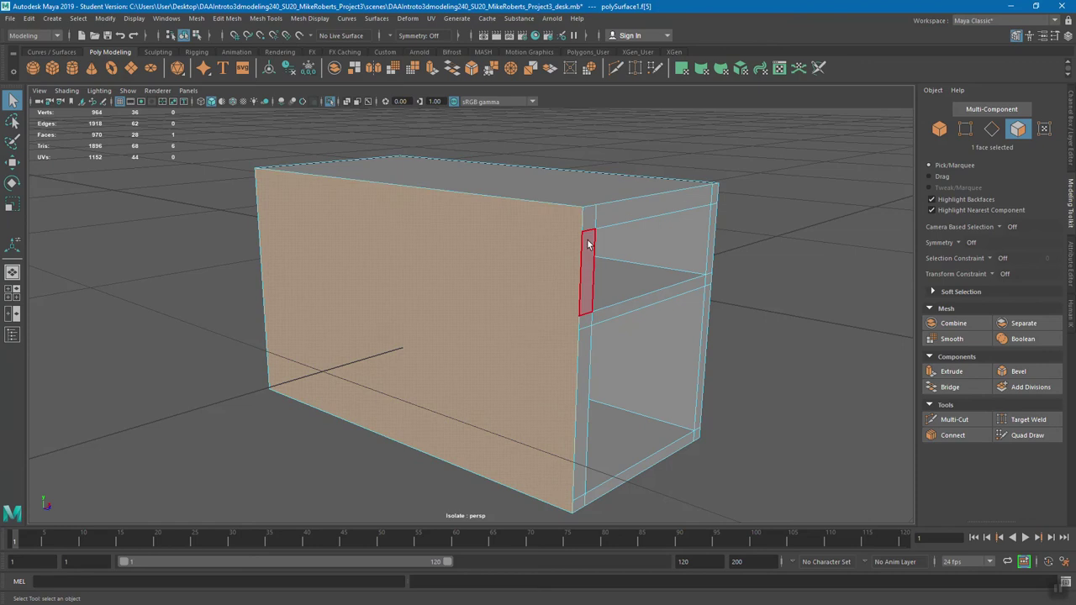
right_click_drag(515, 244, 447, 246)
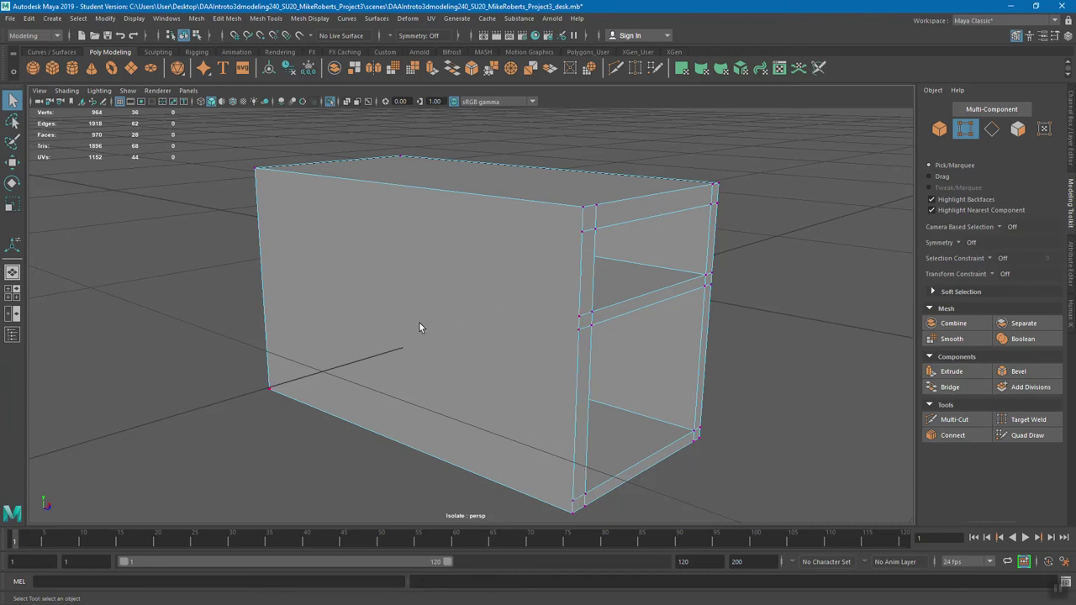
left_click_drag(503, 315, 471, 228, "alt")
middle_click_drag(471, 228, 472, 257, "alt")
left_click_drag(651, 294, 633, 250, "alt")
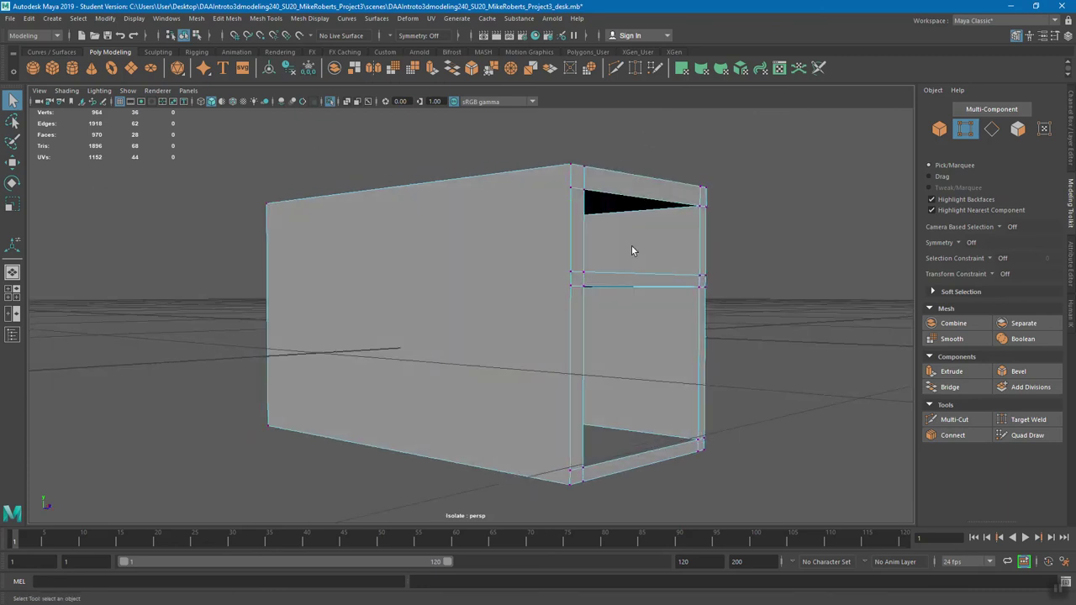
Step: Preview the cabinet body smoothed, then return it to the unsmoothed display
left_click_drag(557, 298, 612, 305, "alt")
key("3")
key("F11")
key("ctrl+z")
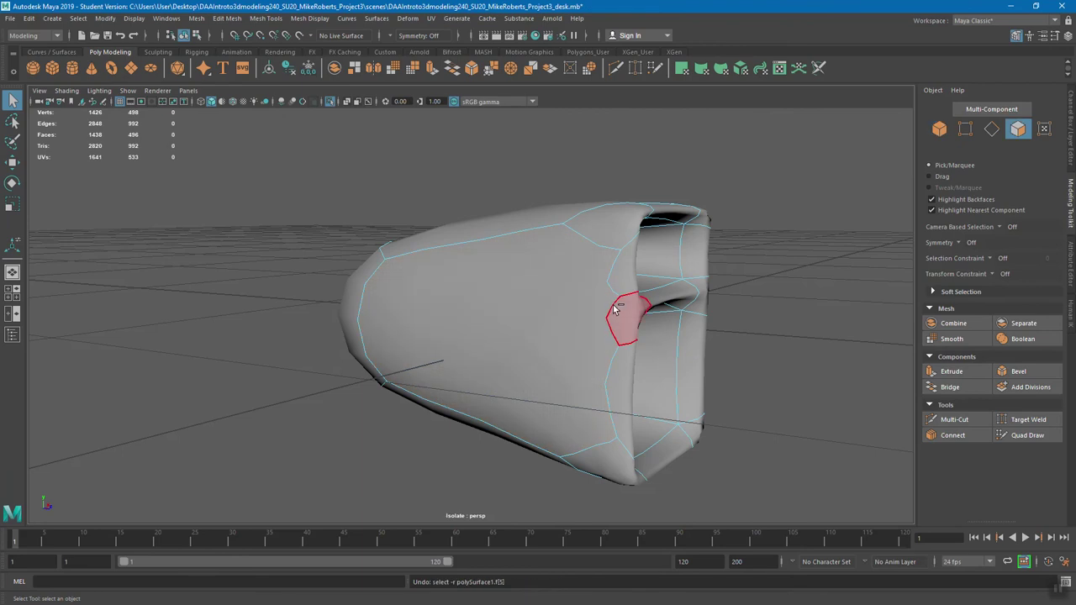
key("1")
Step: Switch to edge selection and select every edge of the cabinet body
left_click_drag(611, 322, 742, 295, "alt")
right_click_drag(459, 284, 491, 332)
left_click_drag(492, 333, 429, 260, "alt")
right_click_drag(408, 216, 410, 192)
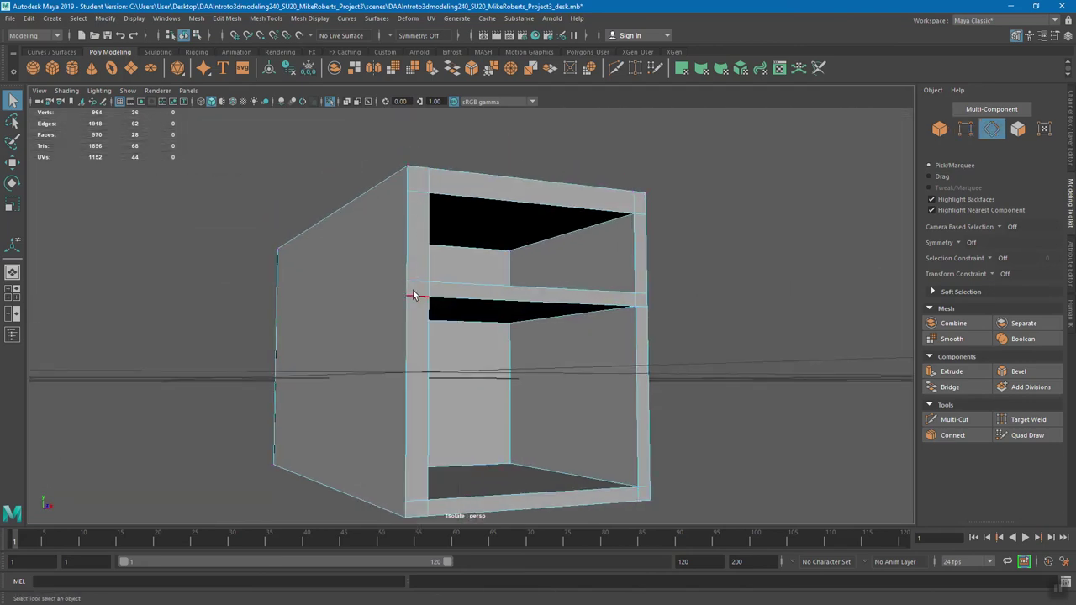
left_click_drag(420, 500, 467, 278, "alt")
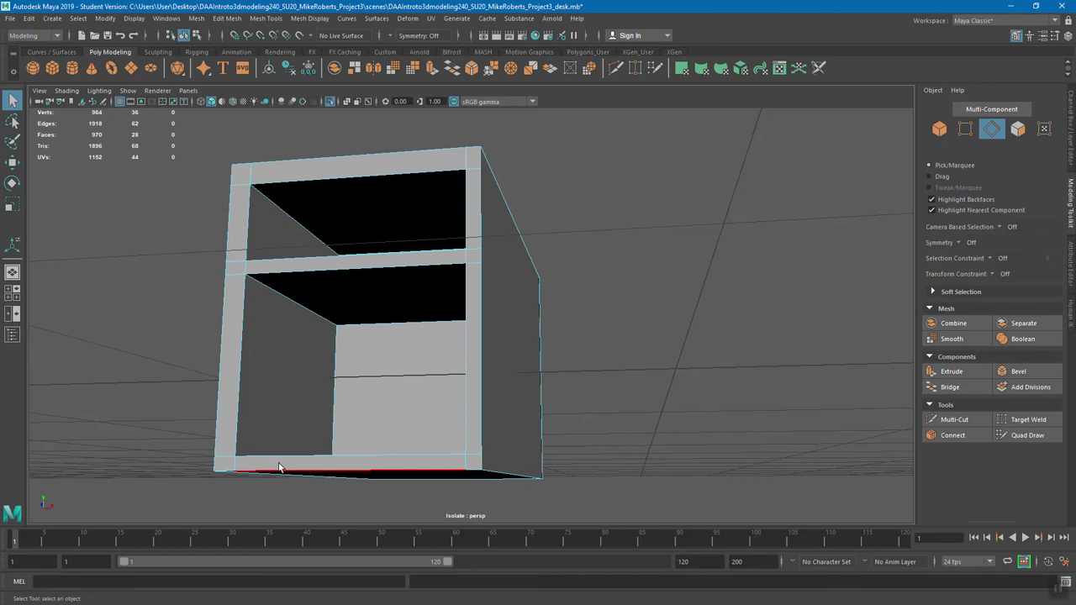
left_click_drag(223, 305, 384, 168, "alt")
left_click_drag(471, 207, 427, 196, "alt")
left_click_drag(244, 138, 725, 543)
left_click_drag(701, 378, 524, 287, "alt")
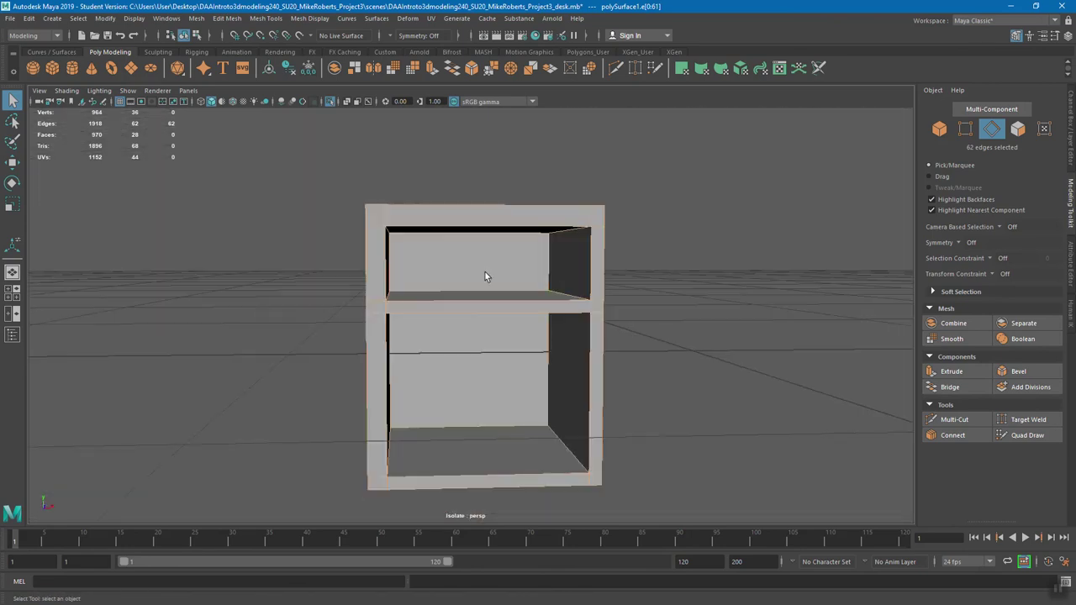
Step: Try a bevel with fraction 0.298 and 3 segments on only the cabinet's upper edges, and undo it
left_click_drag(281, 151, 768, 329)
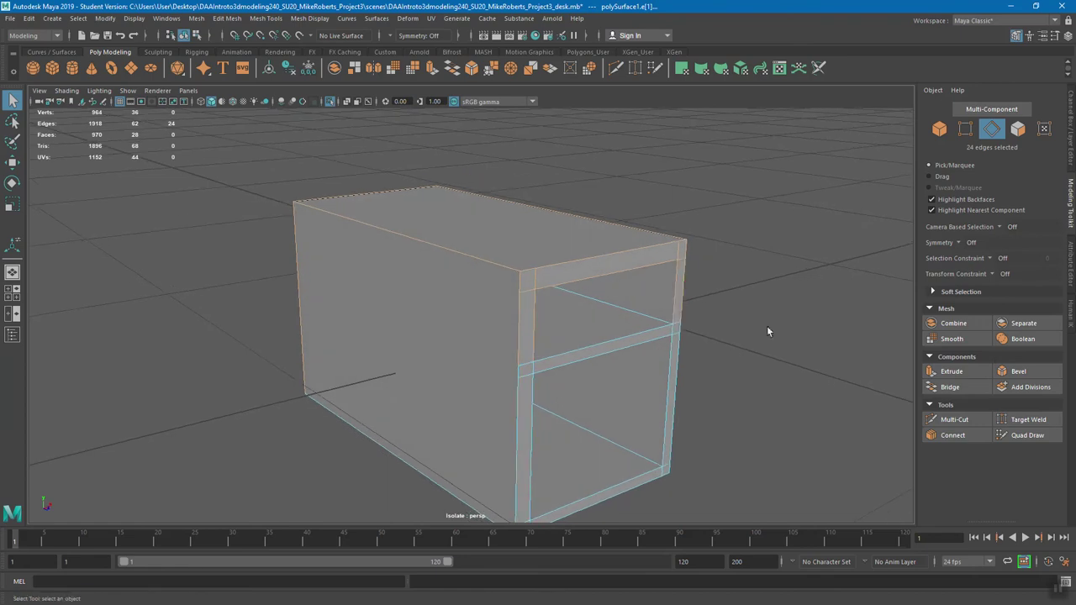
left_click(1037, 375)
left_click_drag(644, 344, 592, 290, "alt")
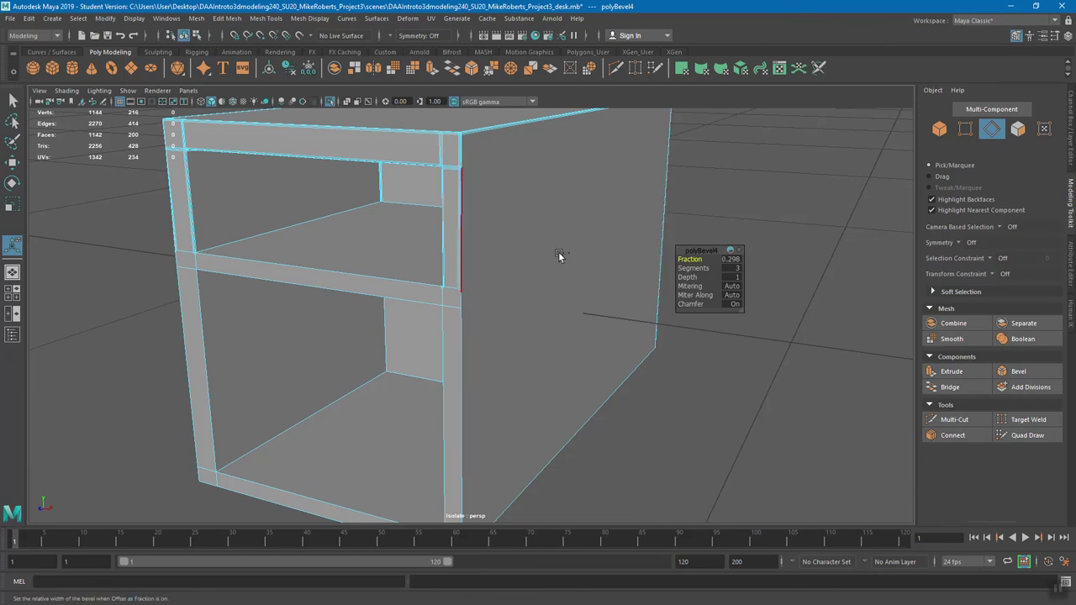
key("ctrl+z")
Step: Try a bevel with fraction 0.298 and 3 segments on all cabinet edges, inspect the shelf joint on the front frame, and undo it
left_click_drag(620, 305, 681, 512, "alt")
left_click_drag(588, 395, 480, 300, "alt")
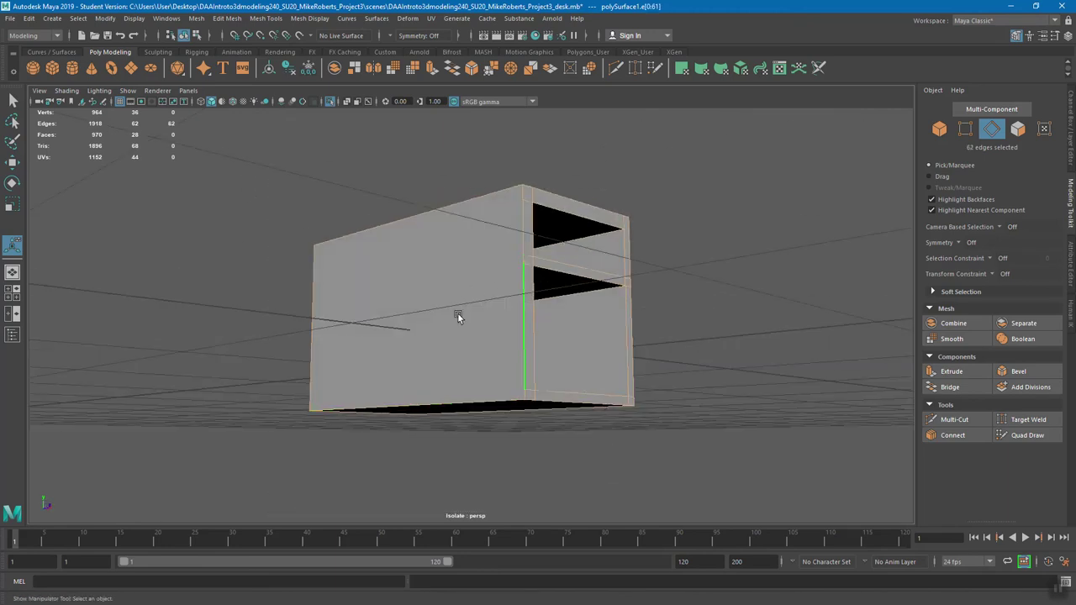
left_click(1018, 371)
left_click_drag(597, 291, 463, 272, "alt")
right_click_drag(463, 271, 740, 428, "alt")
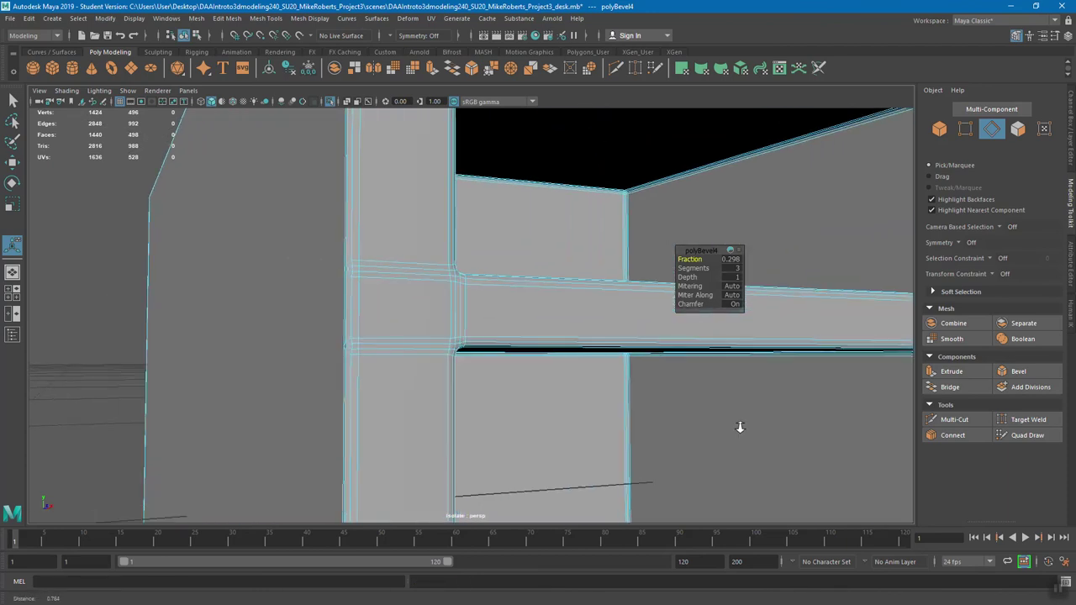
right_click_drag(307, 292, 343, 308, "alt")
left_click_drag(344, 307, 358, 312, "alt")
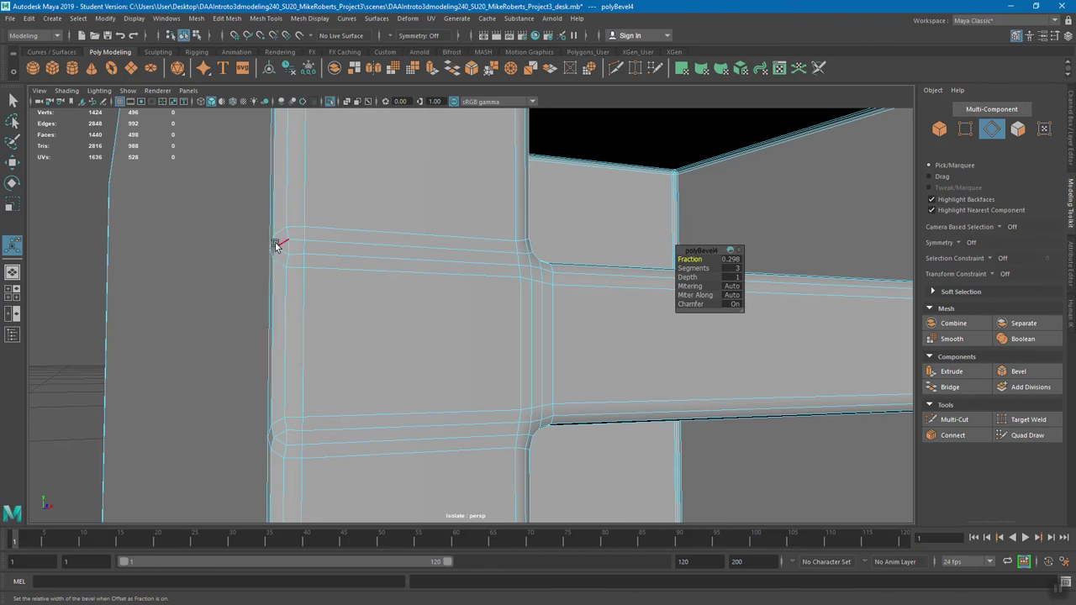
right_click_drag(271, 263, 331, 293, "alt")
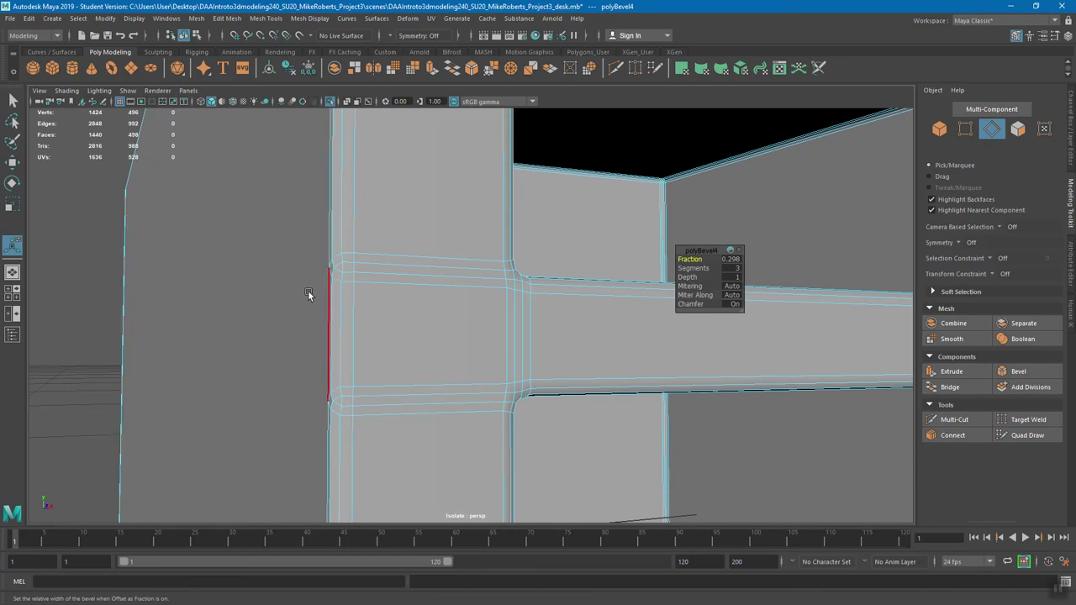
key("f")
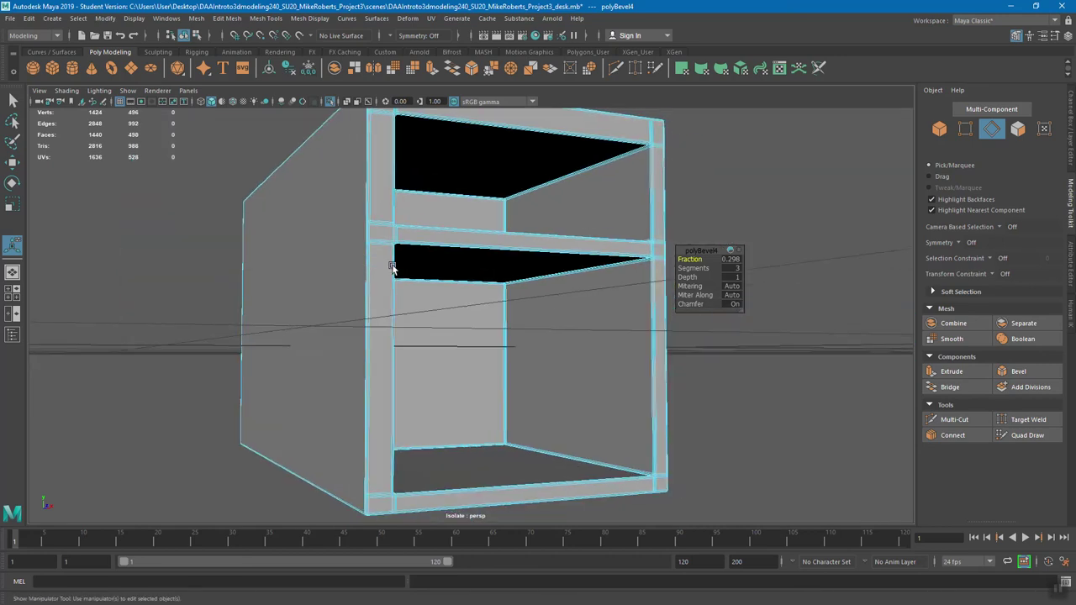
key("ctrl+z")
key("ctrl+z")
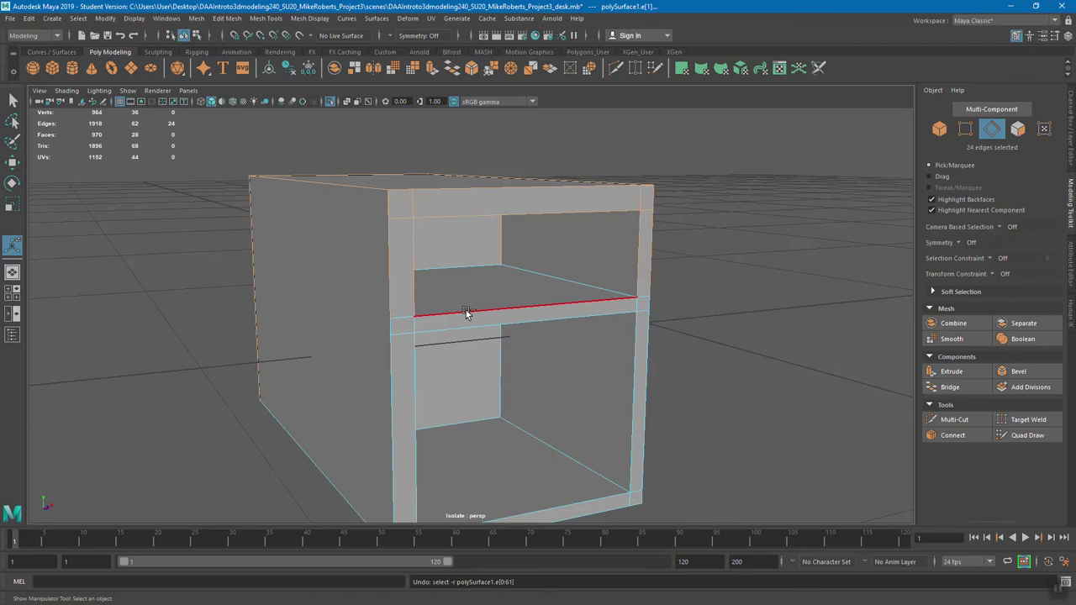
Step: Reselect all of the cabinet body's edges and switch to the Select Tool
left_click_drag(567, 331, 473, 328, "alt")
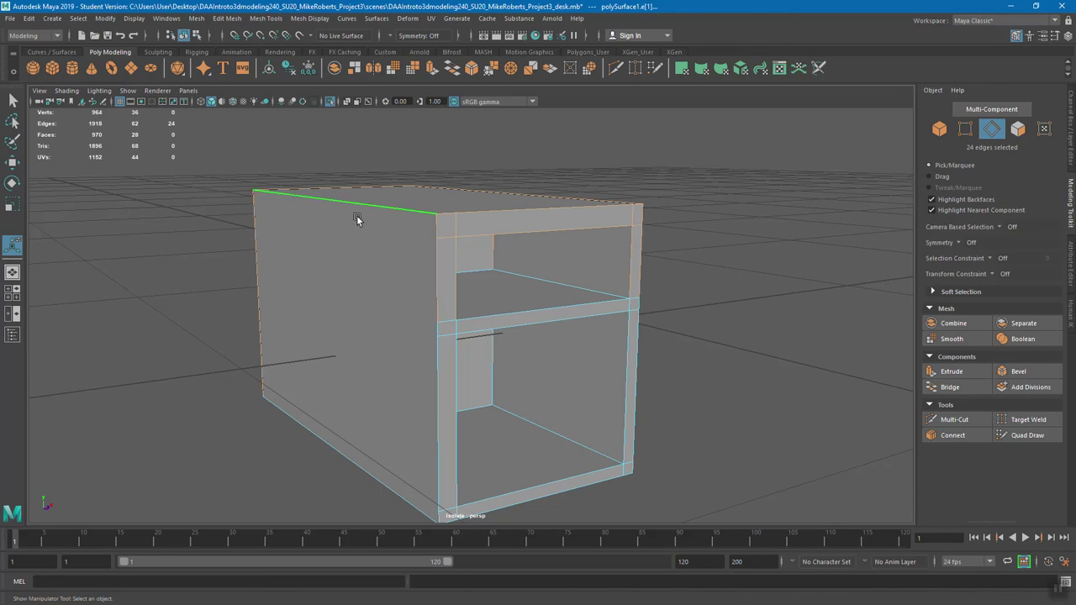
left_click_drag(395, 211, 694, 526, "alt")
left_click_drag(695, 526, 473, 312, "alt")
key("q")
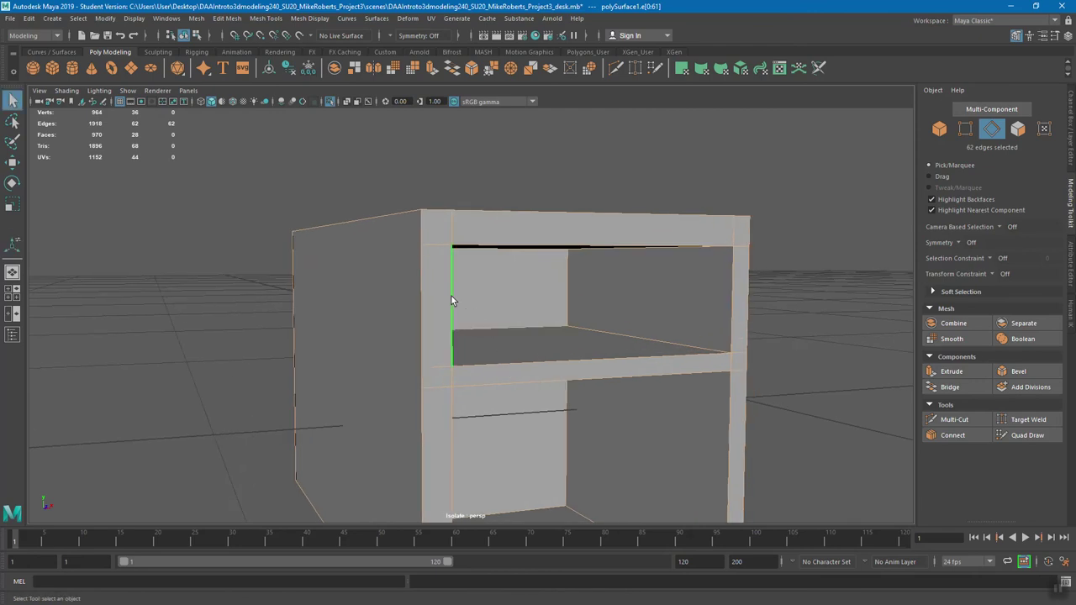
scroll(454, 286, "up", 3)
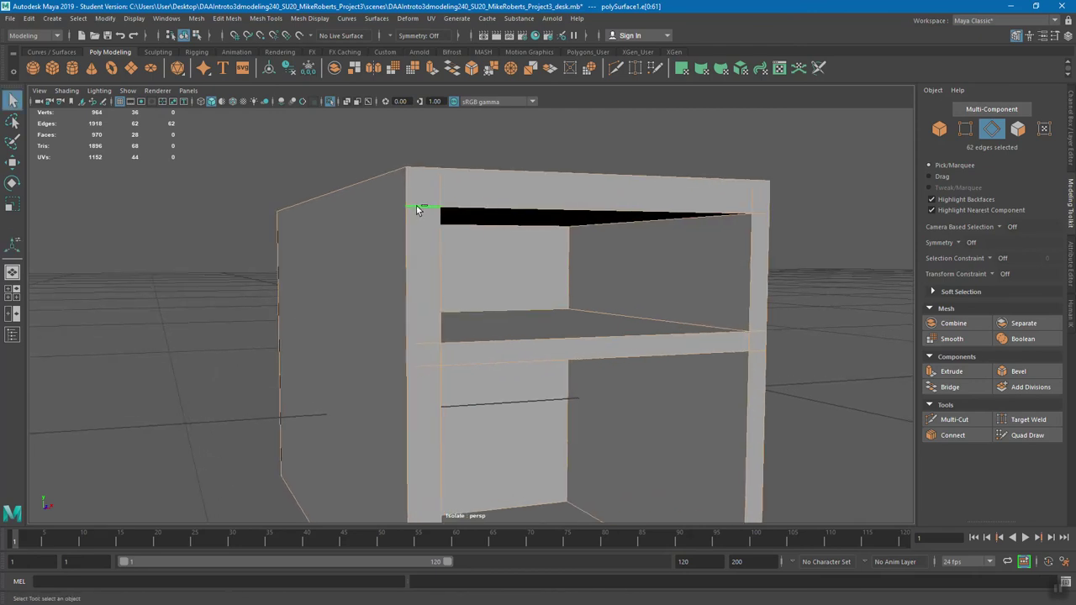
Step: Deselect the short edges crossing the front frame at its top corners, shelf joints and bottom corners
left_click(425, 366, "ctrl")
left_click(442, 192, "ctrl")
left_click_drag(576, 252, 631, 240, "alt")
left_click(645, 209, "ctrl")
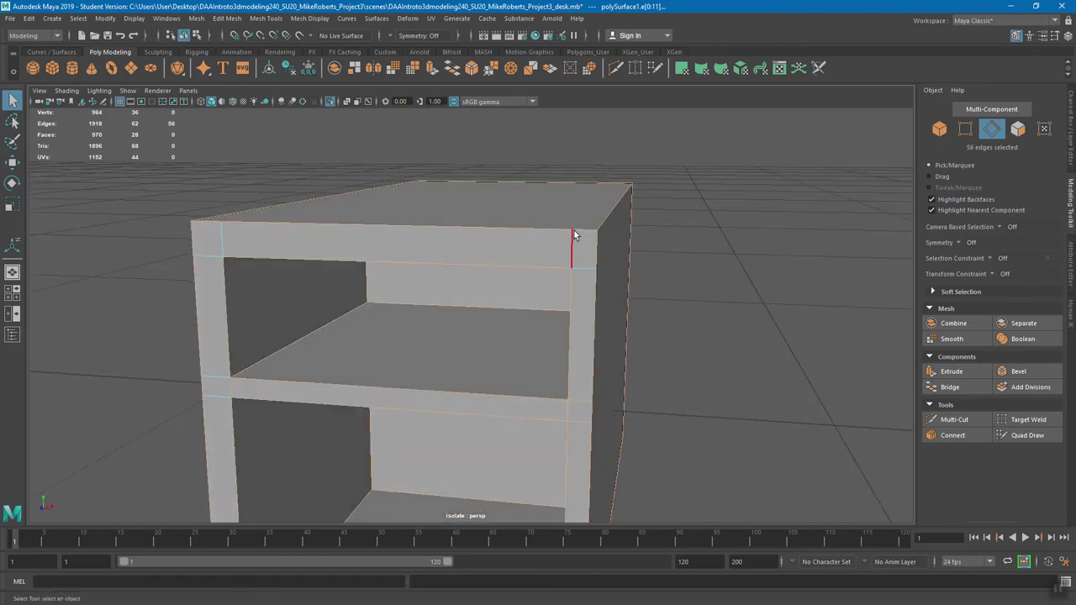
scroll(602, 250, "up", 5)
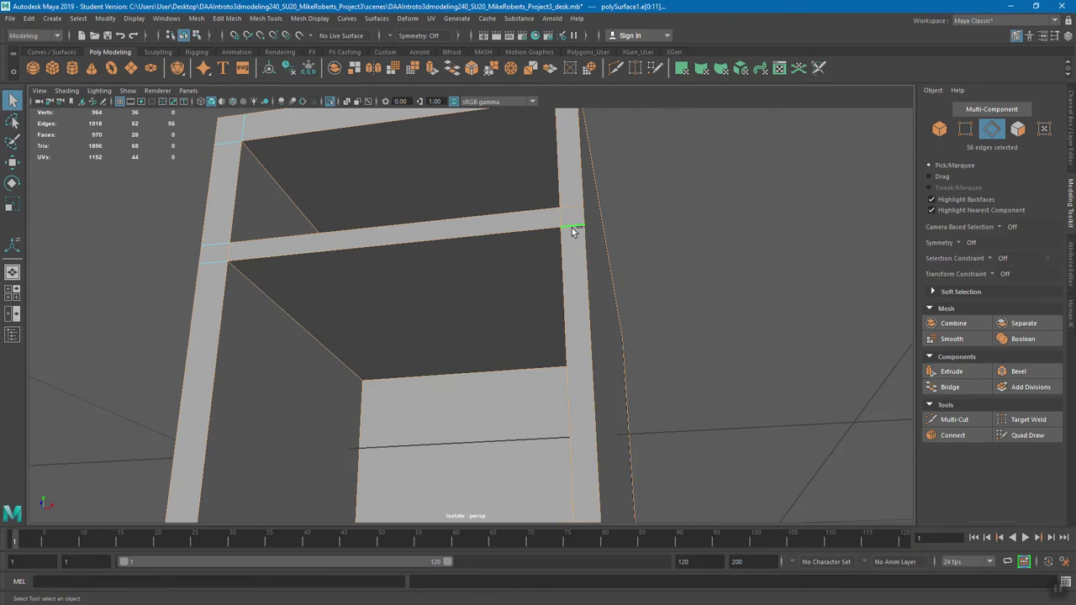
left_click_drag(541, 301, 535, 203, "alt")
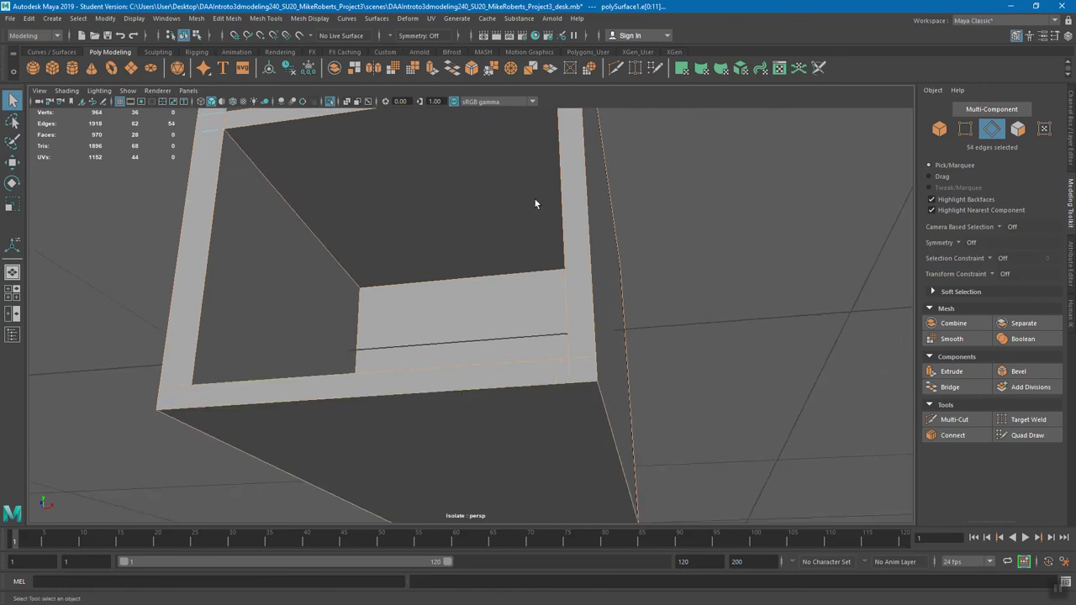
left_click(579, 359, "ctrl")
left_click(176, 387, "ctrl")
left_click_drag(344, 353, 324, 405, "alt")
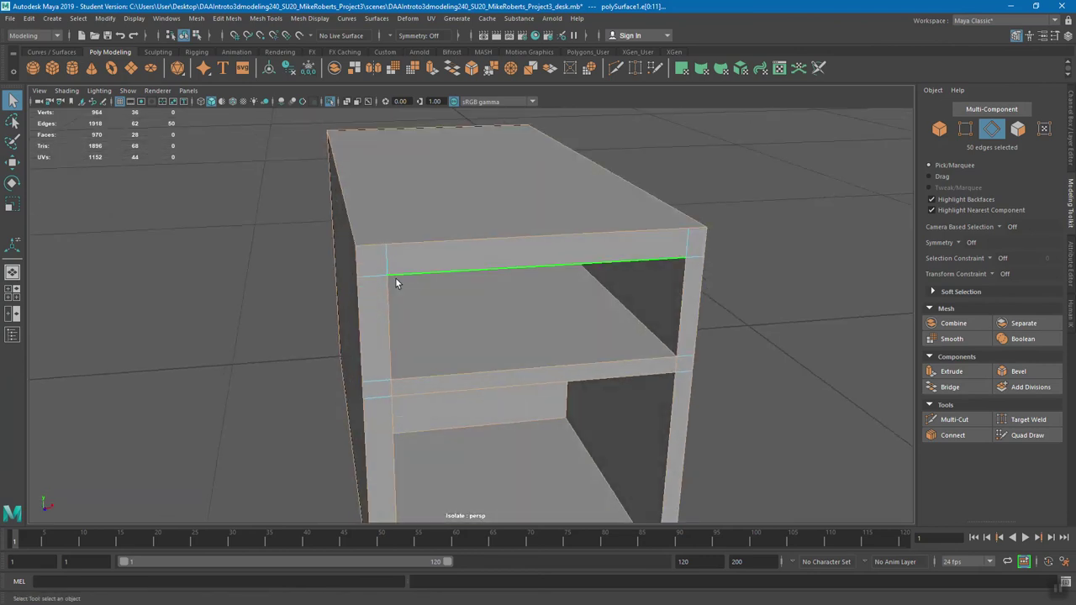
Step: Bevel the selected cabinet corner edges with a fraction of 0.298 and 3 segments
left_click(1034, 376)
left_click_drag(471, 324, 490, 322, "alt")
scroll(523, 322, "up", 5)
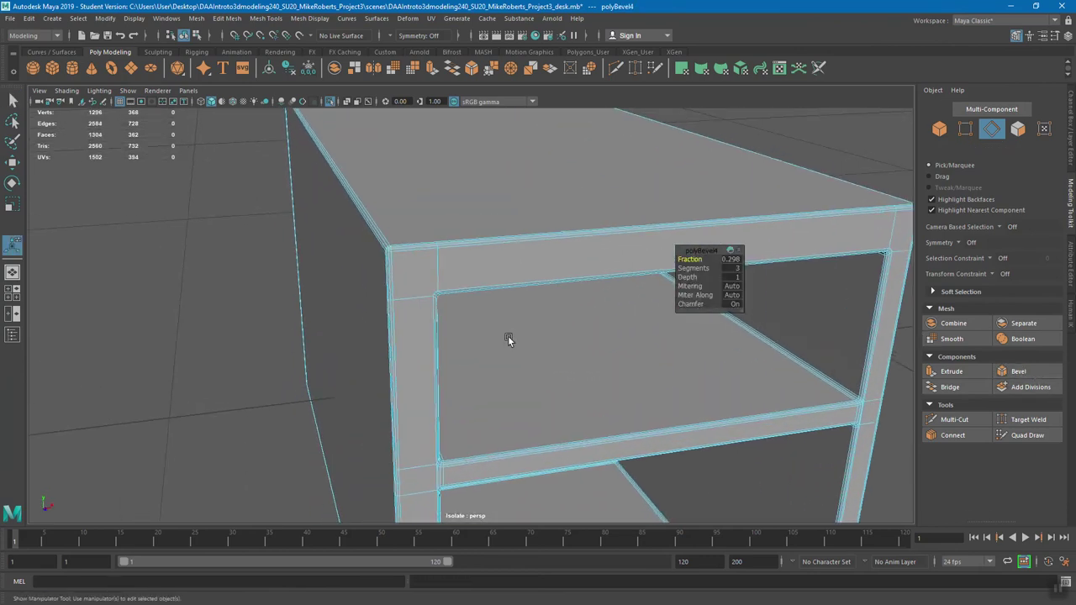
scroll(508, 339, "up", 5)
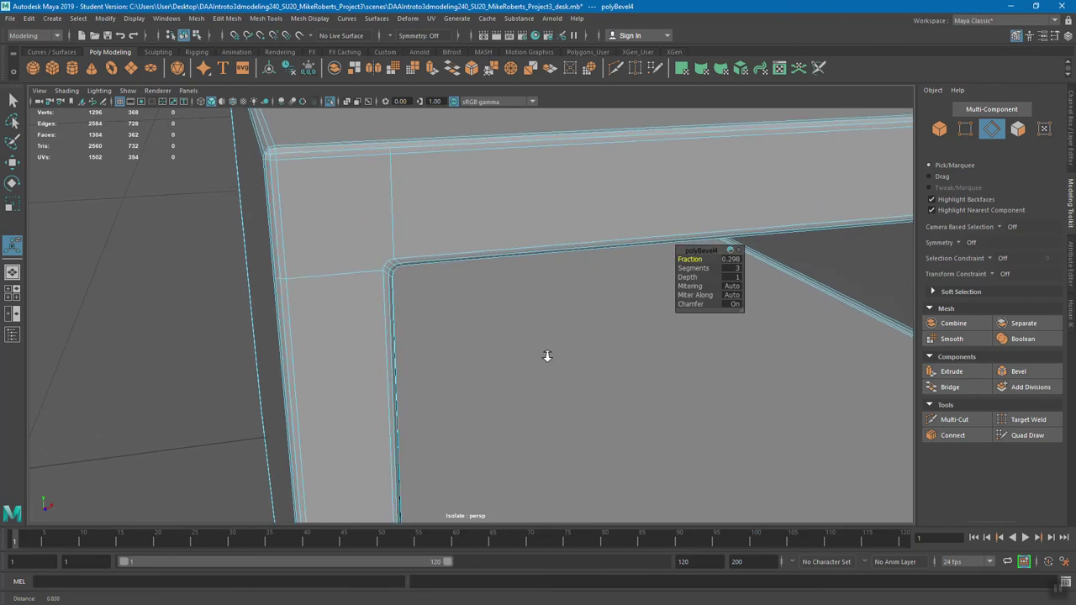
Step: Inspect the bevels around the cabinet's front frame corners, shelf joints and outer side edges
scroll(544, 358, "down", 10)
left_click_drag(425, 357, 452, 353, "alt")
left_click_drag(602, 197, 483, 249, "alt")
scroll(521, 286, "up", 5)
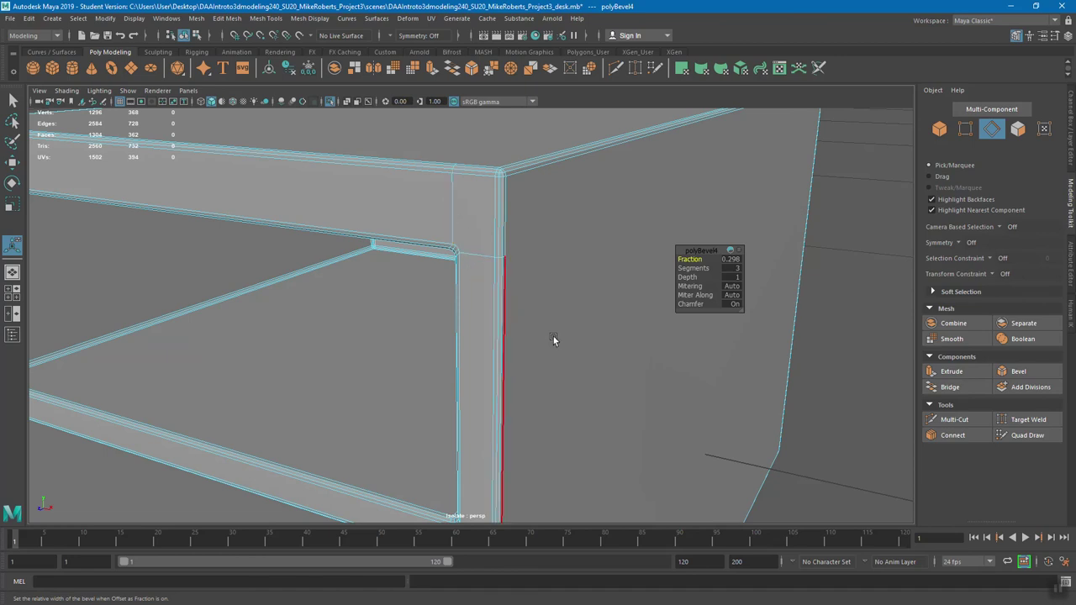
left_click_drag(221, 188, 271, 188, "alt")
middle_click_drag(272, 188, 270, 223, "alt")
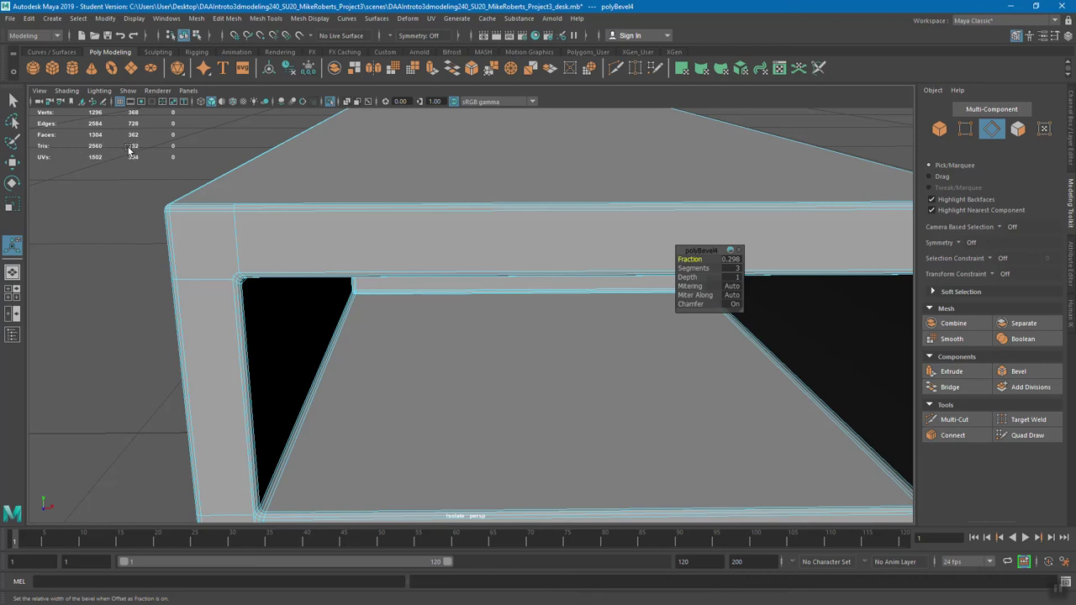
left_click_drag(463, 248, 415, 184, "alt")
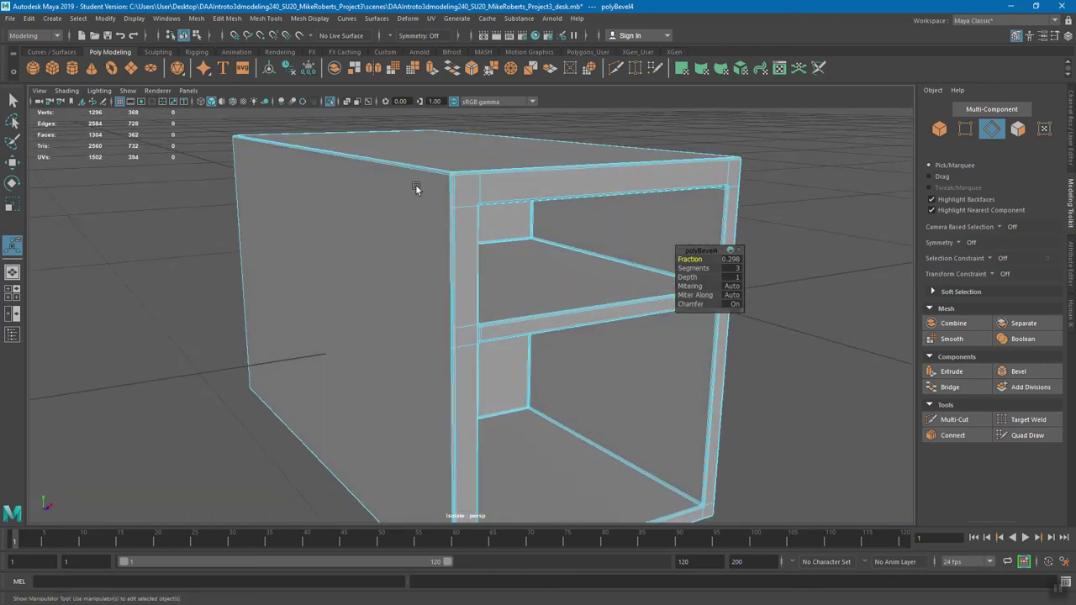
mouse_move(435, 303)
left_mouse_down("alt")
mouse_move(356, 309)
mouse_move(420, 308)
left_mouse_up("alt")
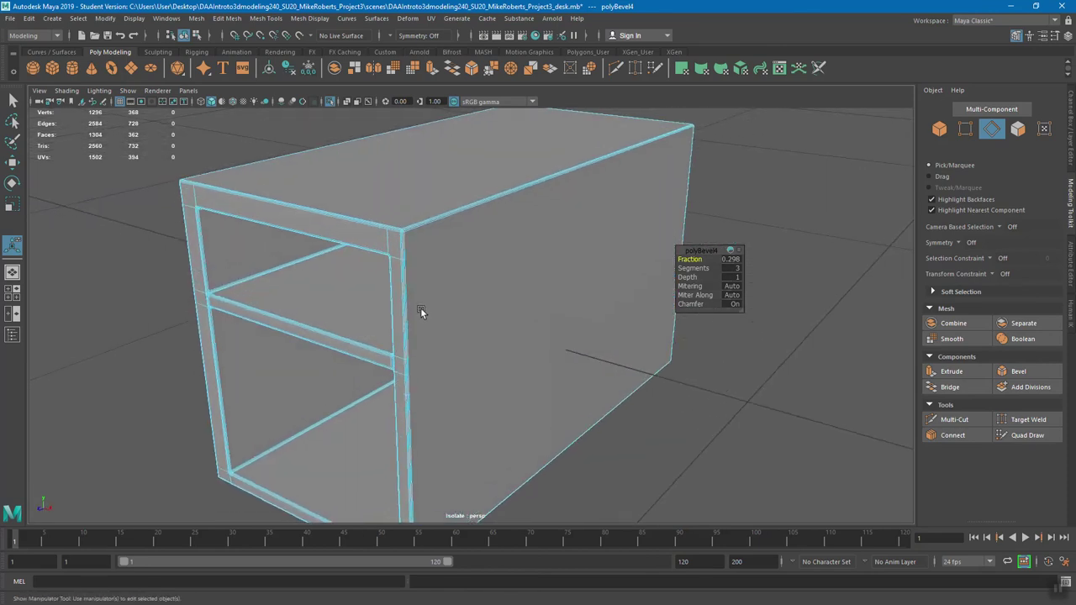
Step: Return to object mode, view the shaded bevels inside the openings, and select the cabinet body
key("q")
right_click(578, 186)
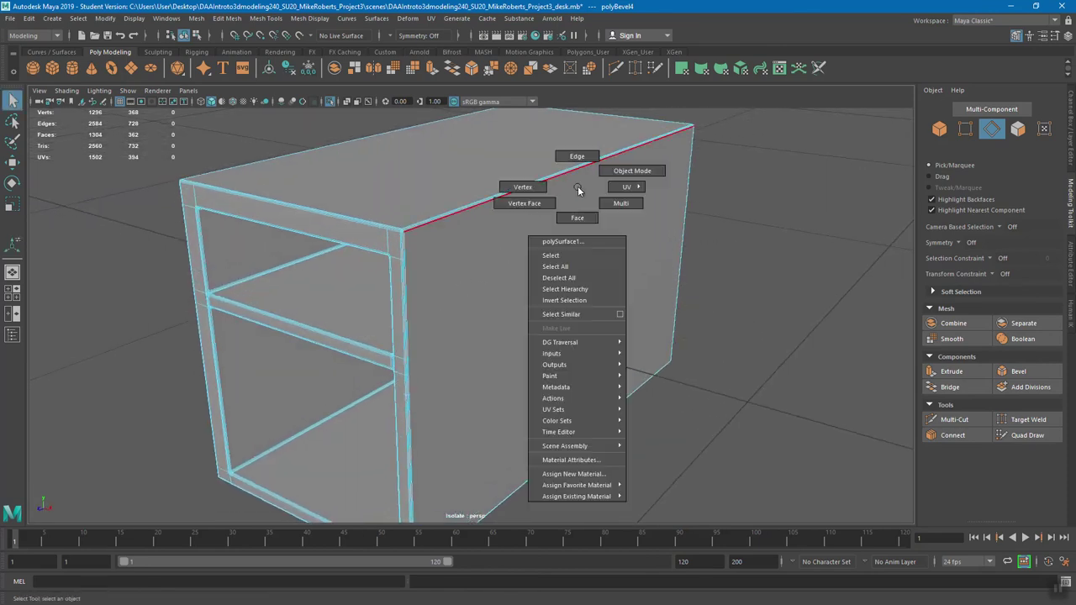
left_click(632, 171)
left_click_drag(748, 227, 770, 287, "alt")
right_click_drag(770, 288, 565, 408, "alt")
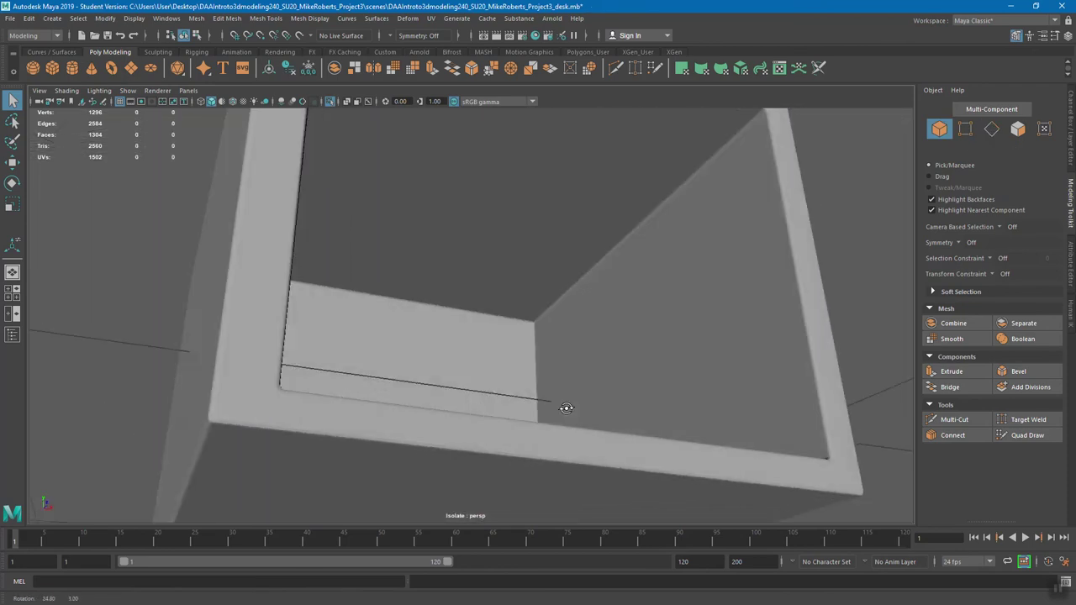
left_click(479, 422)
Step: Examine the individual faces around the front frame's top corner and adjoining side panel in face mode
left_click_drag(482, 422, 435, 340, "alt")
left_click_drag(454, 378, 565, 316, "alt")
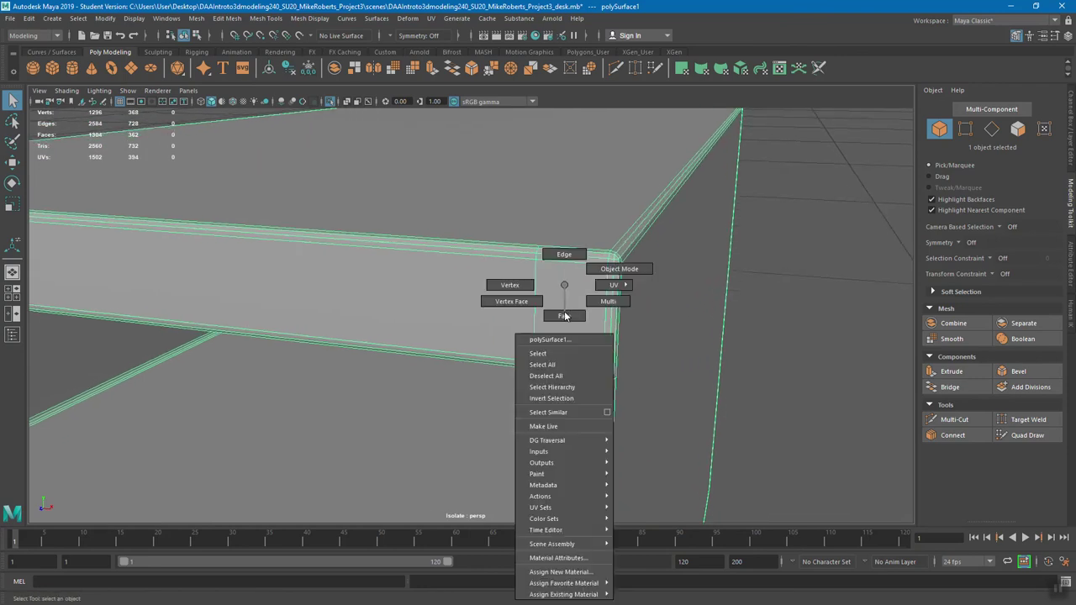
key("F11")
left_click(560, 320)
left_click(677, 333, "shift")
left_click_drag(677, 334, 580, 180, "alt")
left_click(580, 180)
right_click_drag(580, 310, 564, 334, "alt")
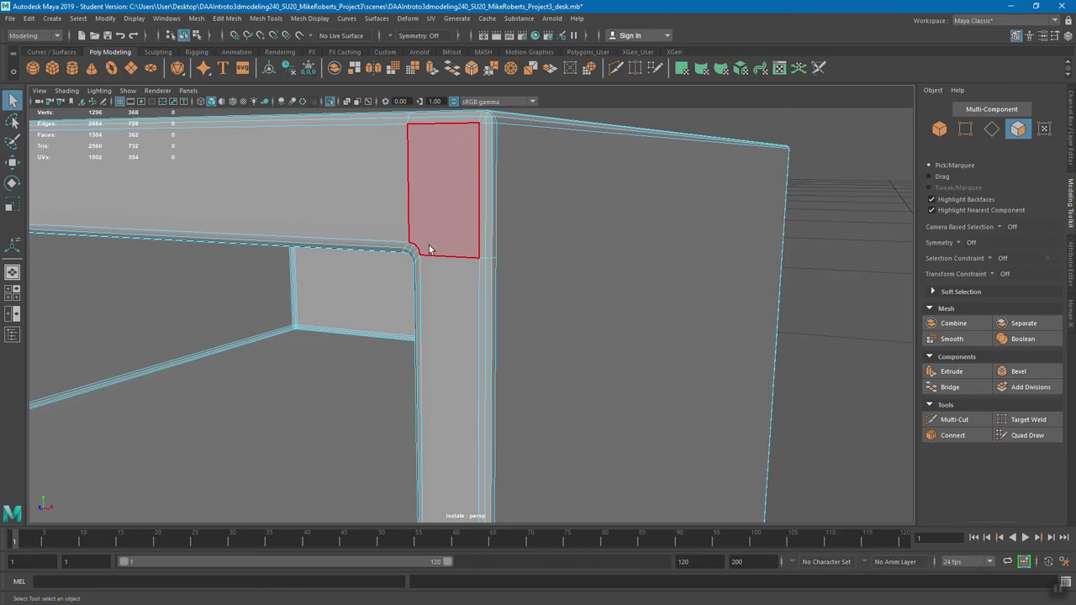
Step: Try triangulating the front frame's top corner face and the large side panel face, and undo it
left_click_drag(517, 288, 486, 257, "alt")
left_click(481, 254)
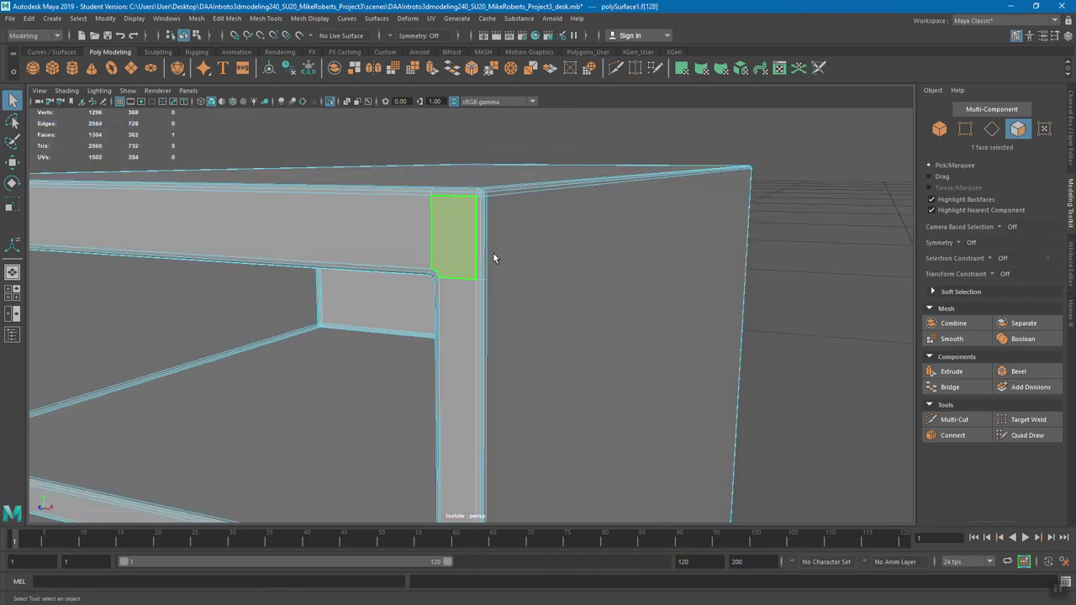
left_click(553, 272, "shift")
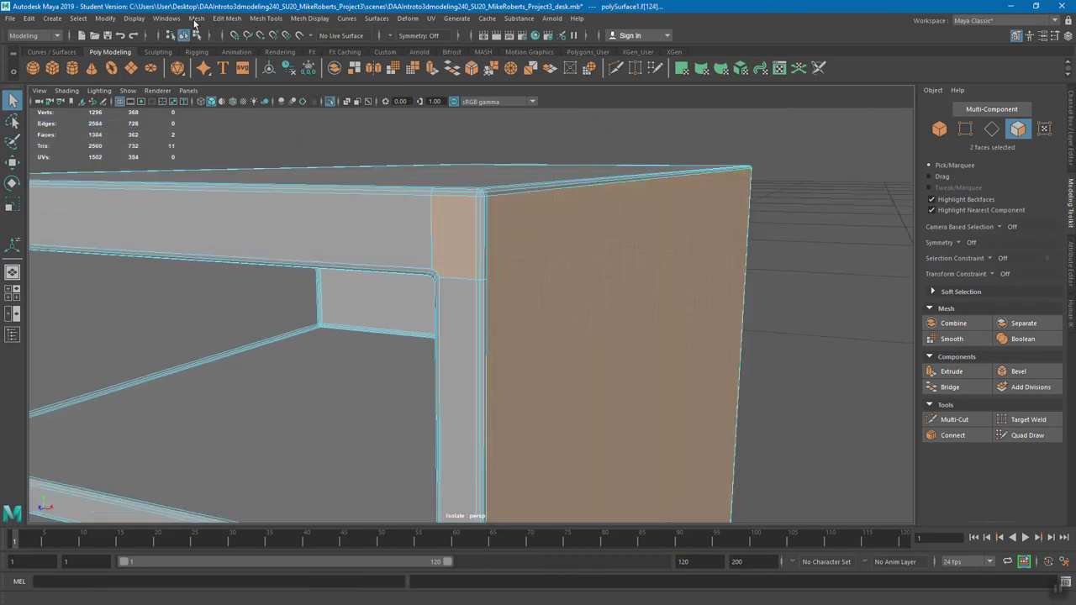
left_click(196, 19)
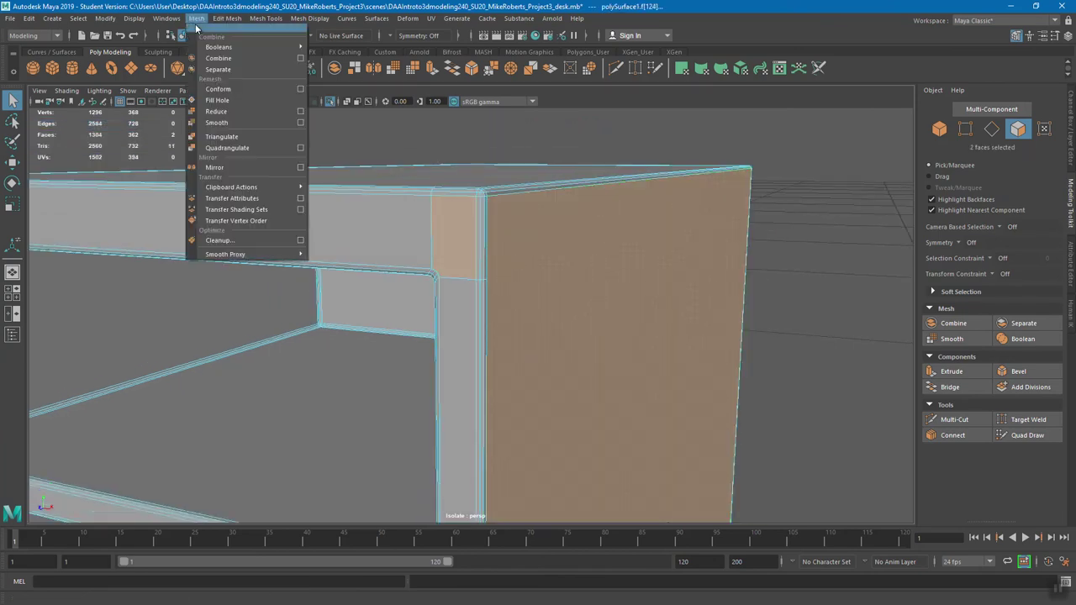
left_click(227, 137)
scroll(424, 225, "up", 8)
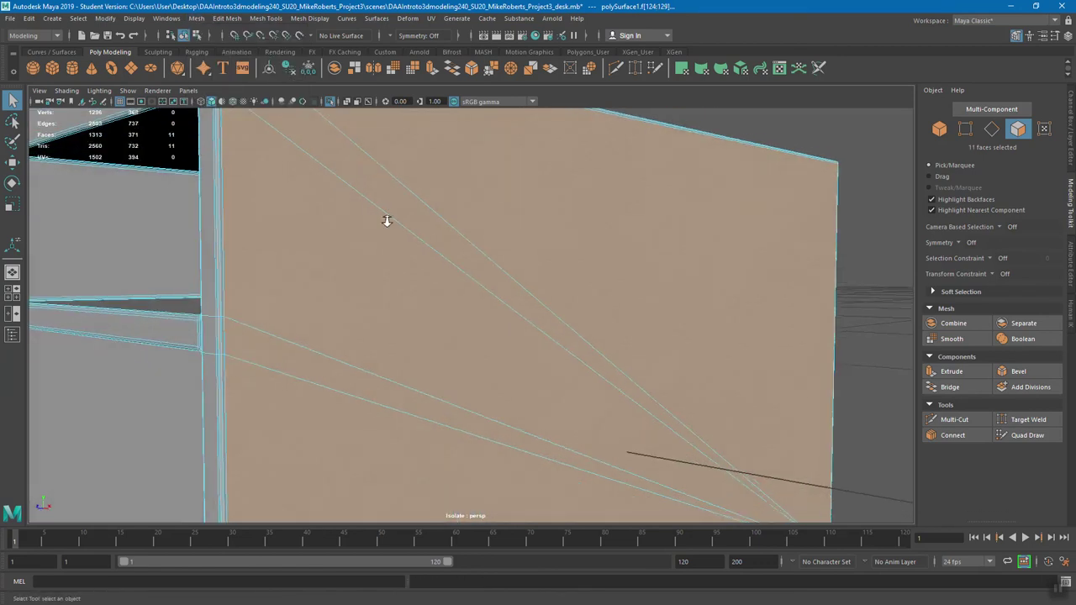
right_click_drag(386, 221, 339, 222, "alt")
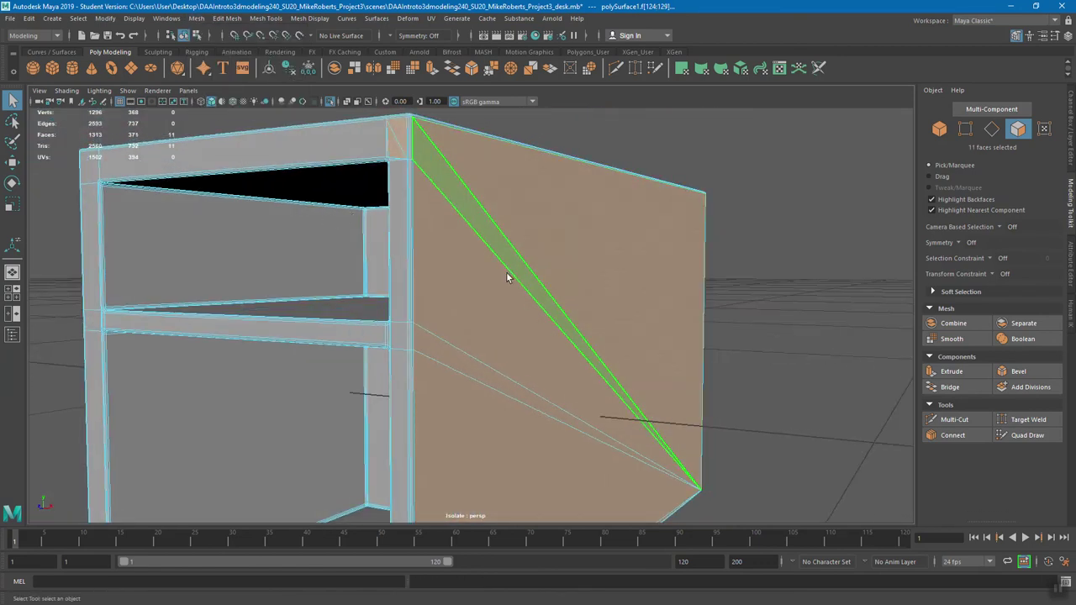
key("ctrl+z")
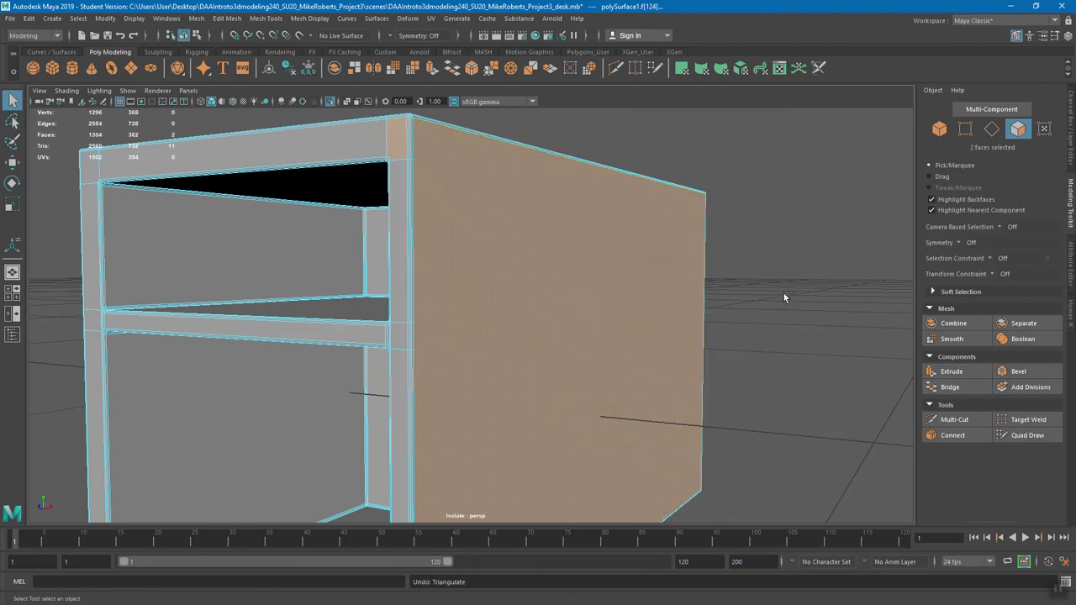
Step: Clear the face selection and return to object mode with the cabinet body selected
left_click(783, 292)
left_click_drag(811, 278, 444, 204, "alt")
right_click(484, 220)
left_click(513, 205)
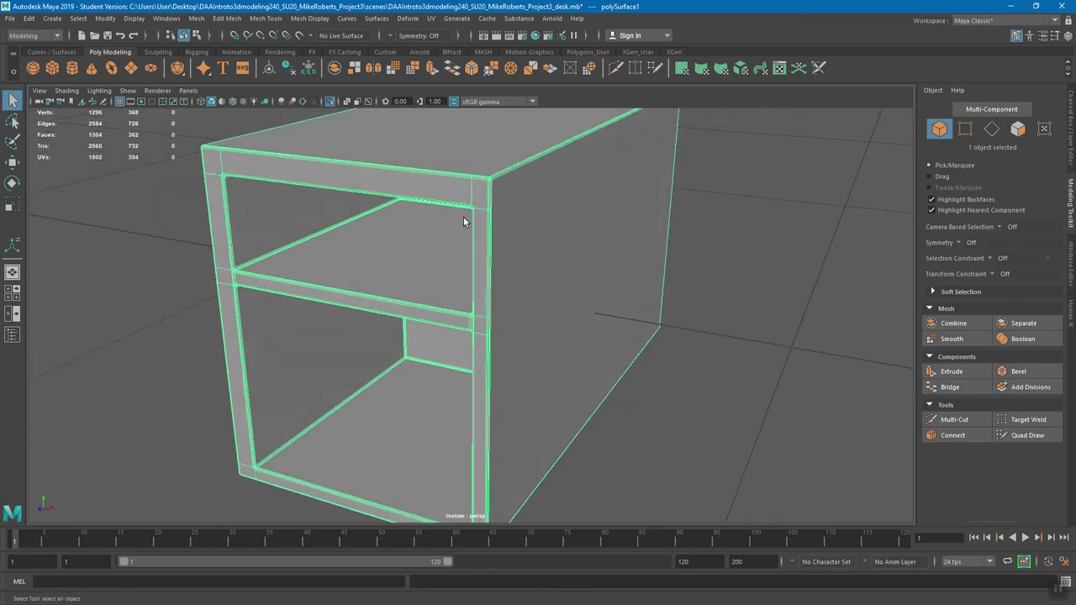
Step: Examine the edge flow at the cabinet's upper front corners from both sides
right_click_drag(464, 218, 598, 319, "alt")
right_click_drag(503, 321, 521, 295, "alt")
left_click_drag(442, 250, 432, 213, "alt")
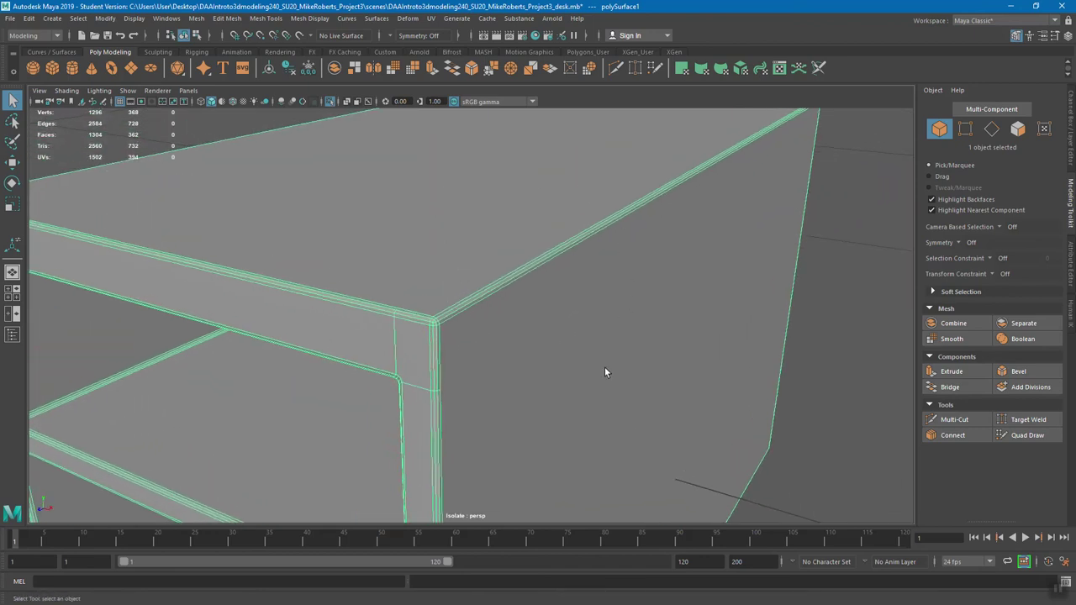
left_click_drag(476, 344, 448, 263, "alt")
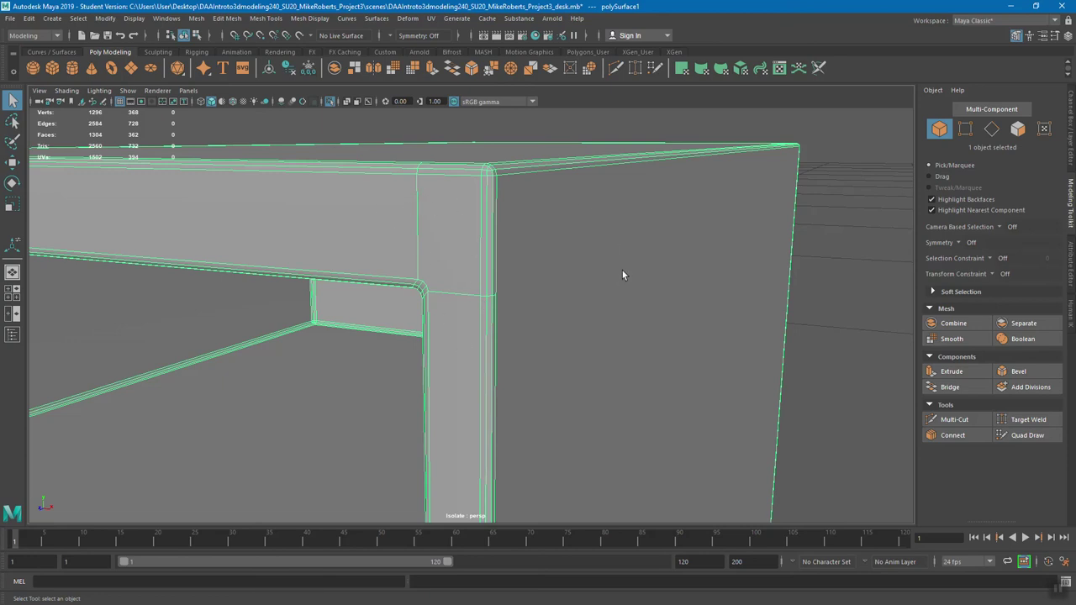
scroll(624, 262, "down", 3)
left_click_drag(540, 272, 773, 233, "alt")
left_click(773, 233)
scroll(687, 247, "up", 4)
scroll(597, 255, "down", 3)
left_click_drag(601, 257, 665, 257, "alt")
scroll(677, 260, "up", 3)
scroll(682, 262, "down", 2)
left_click(412, 274)
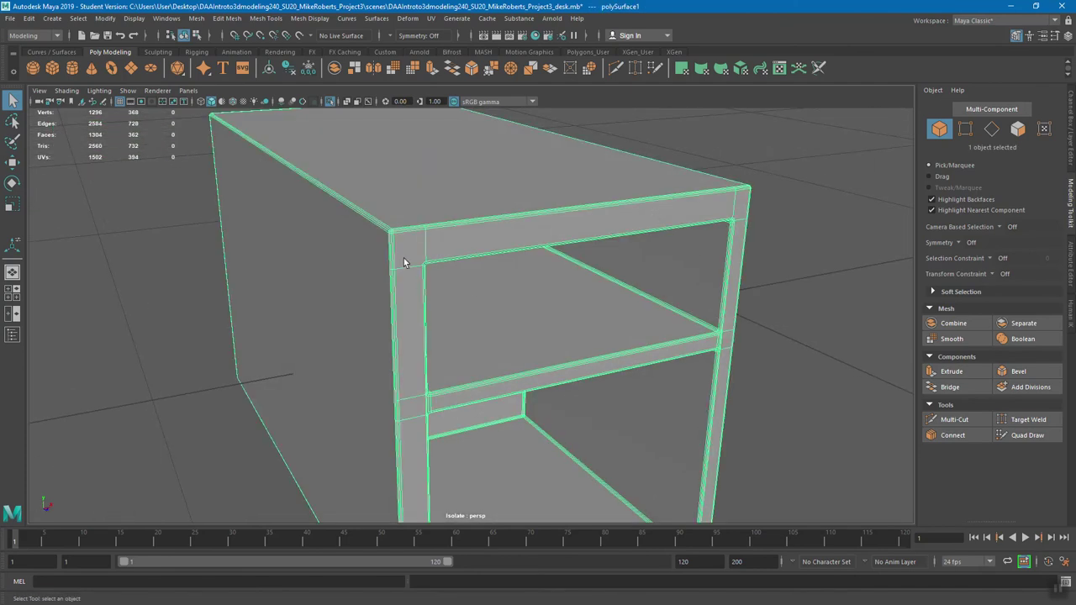
Step: Review the beveled cabinet's overall shape, front openings, side panels and polygon counts from several angles
scroll(428, 272, "down", 3)
left_click_drag(429, 272, 465, 249, "alt")
scroll(372, 228, "up", 2)
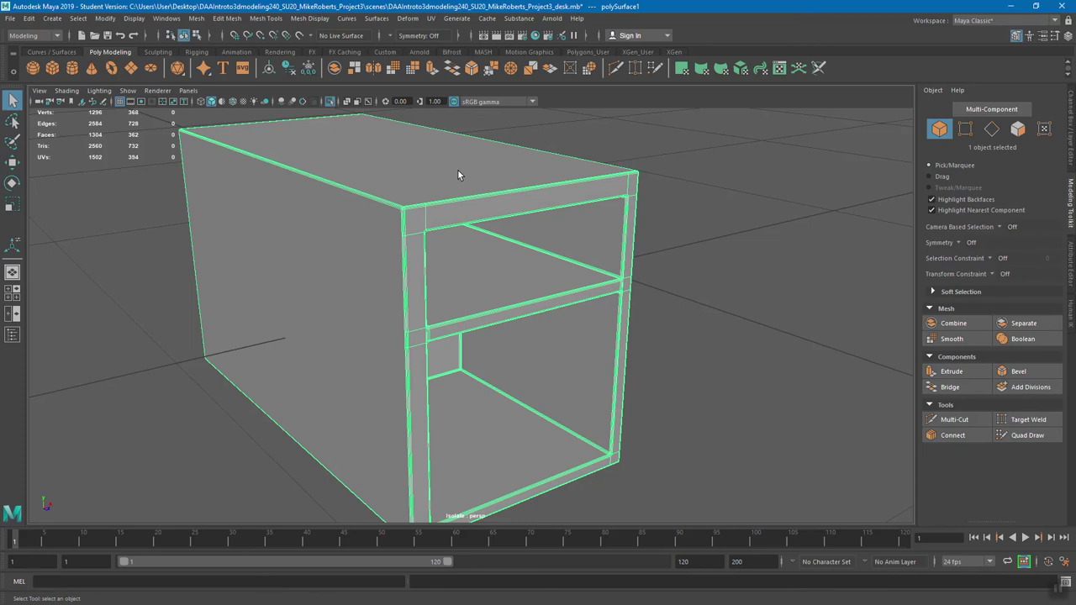
left_click_drag(600, 224, 476, 235, "alt")
left_click_drag(449, 199, 368, 318, "alt")
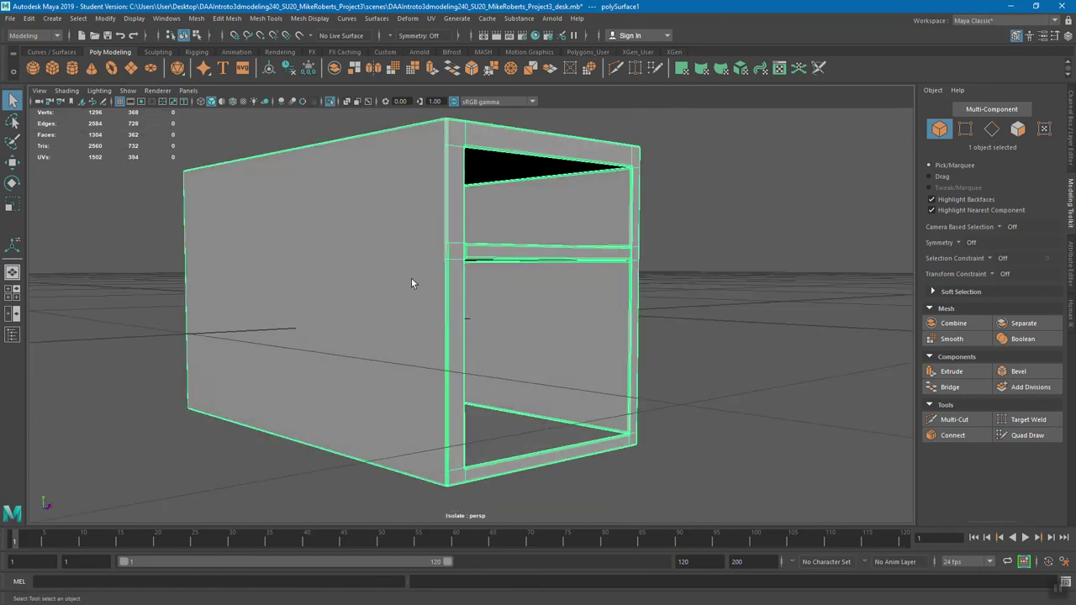
left_click_drag(411, 283, 423, 297, "alt")
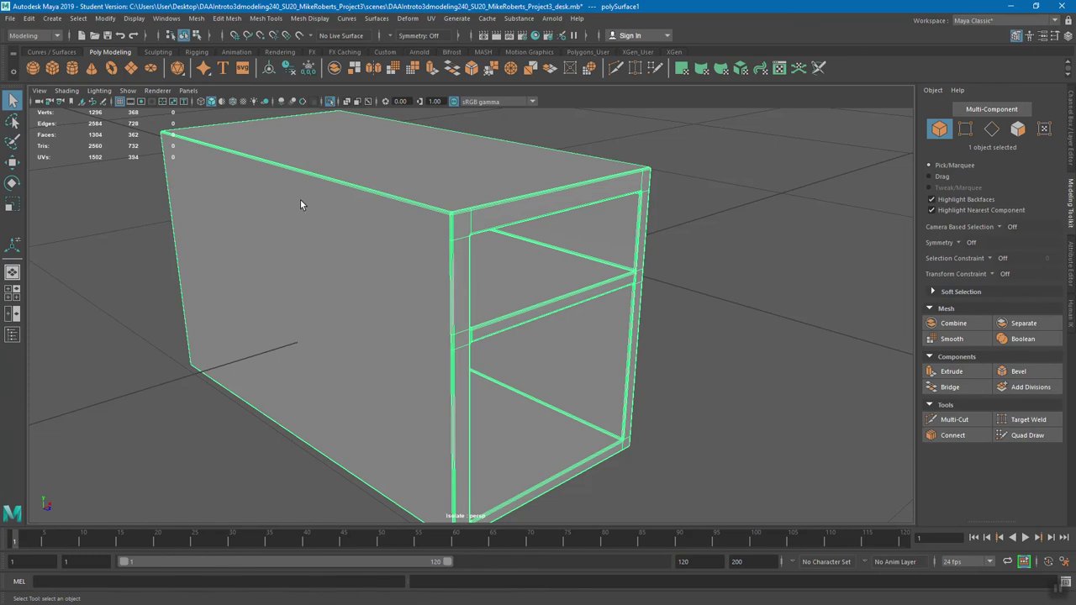
left_click_drag(294, 198, 362, 203, "alt")
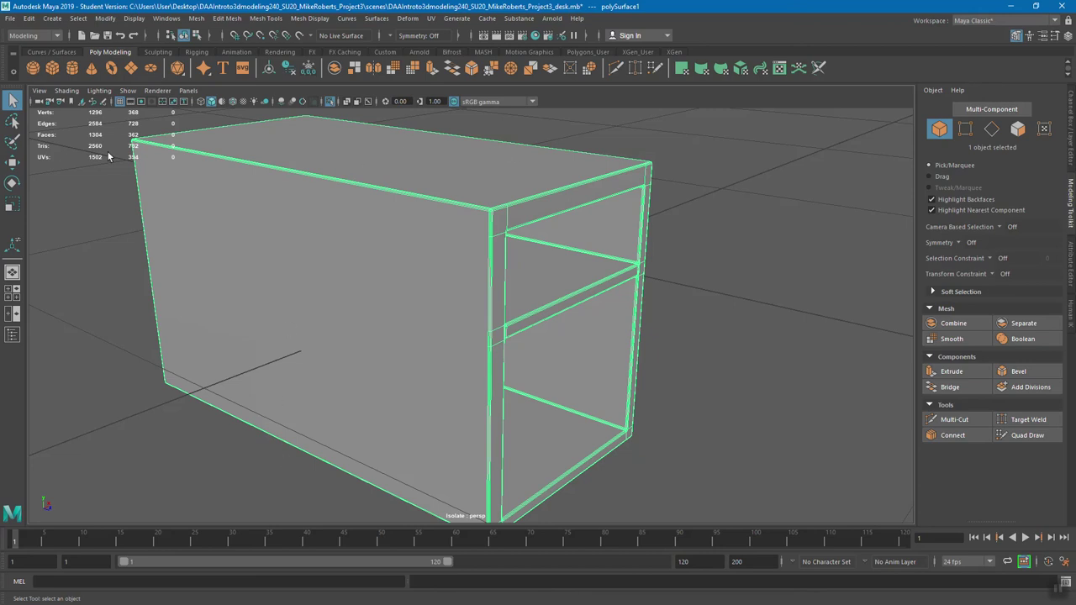
left_click_drag(443, 200, 376, 169, "alt")
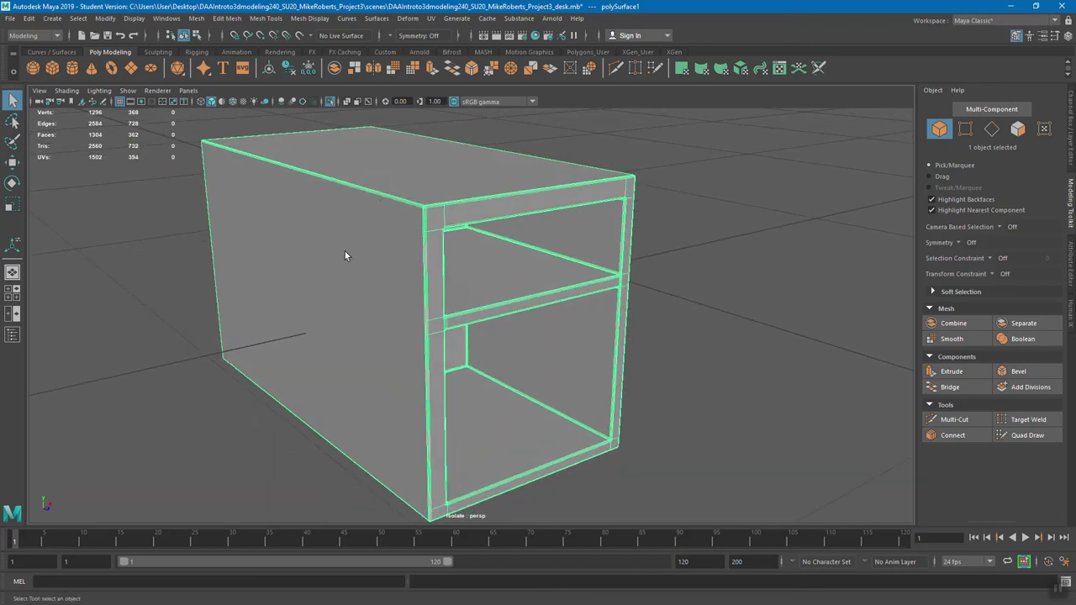
left_click_drag(462, 196, 377, 199, "alt")
right_click_drag(377, 199, 493, 233, "alt")
left_click_drag(492, 233, 319, 203, "alt")
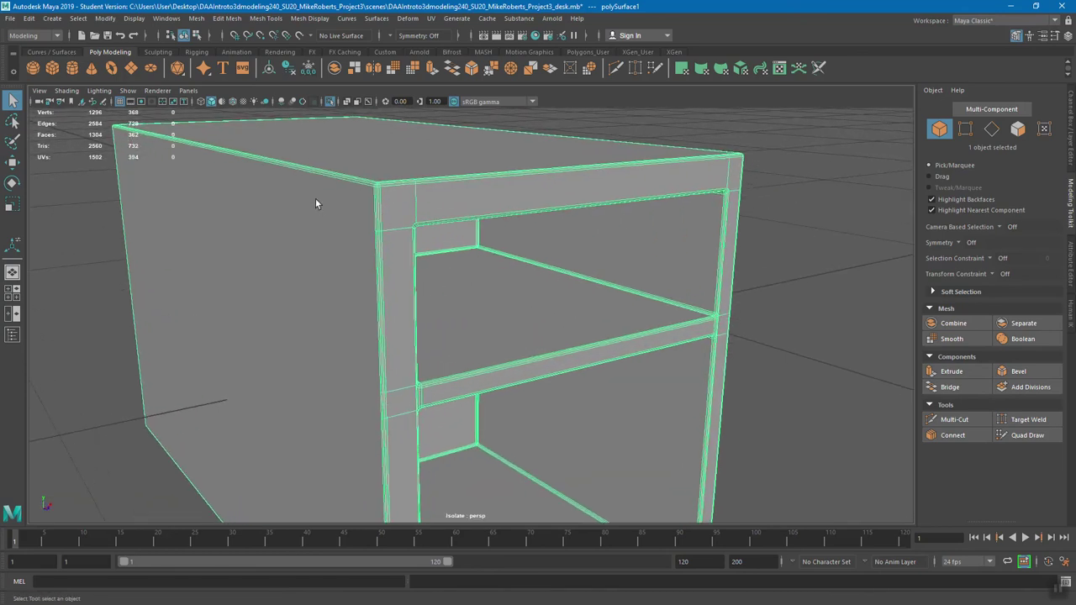
left_click_drag(385, 157, 397, 205, "alt")
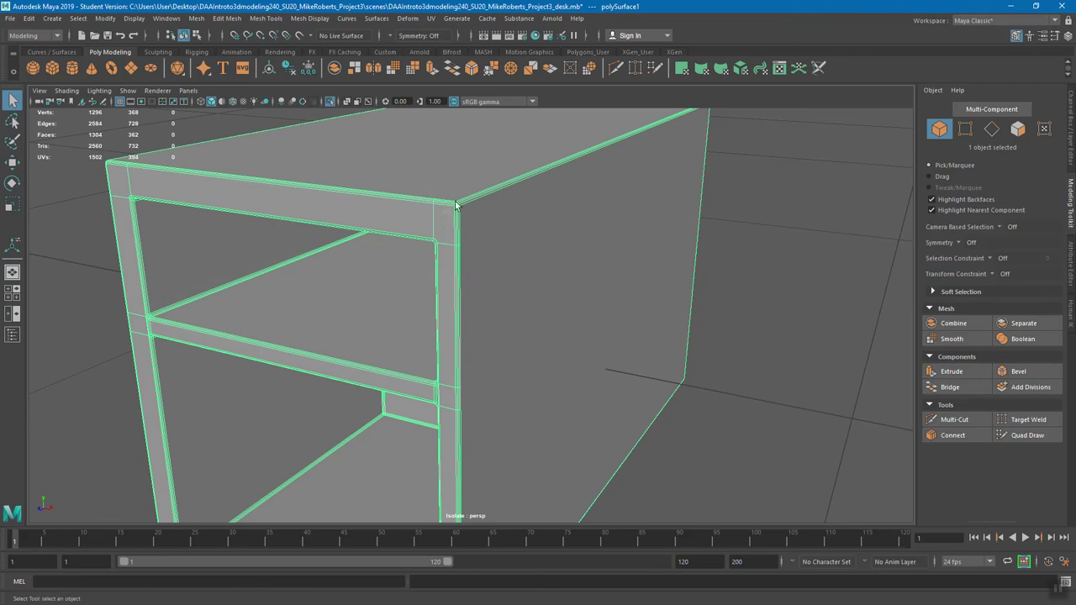
right_click_drag(439, 210, 357, 214, "alt")
left_click_drag(517, 401, 363, 252, "alt")
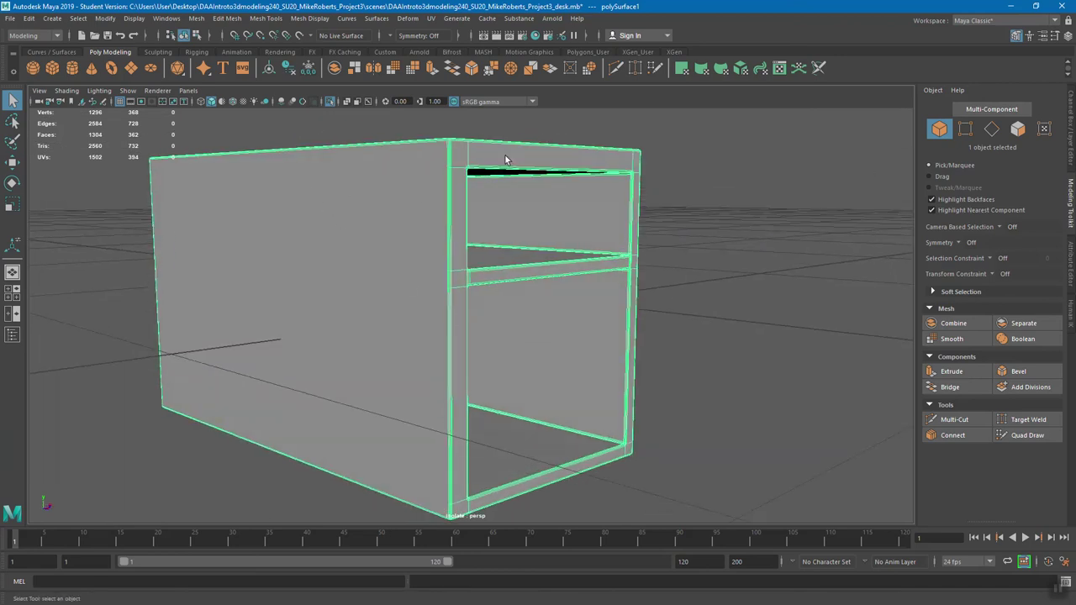
left_click_drag(398, 361, 339, 322, "alt")
Step: Turn off isolation to show the whole desk, deselect the cabinet, and save the scene, accepting the student version notice
left_click(330, 101)
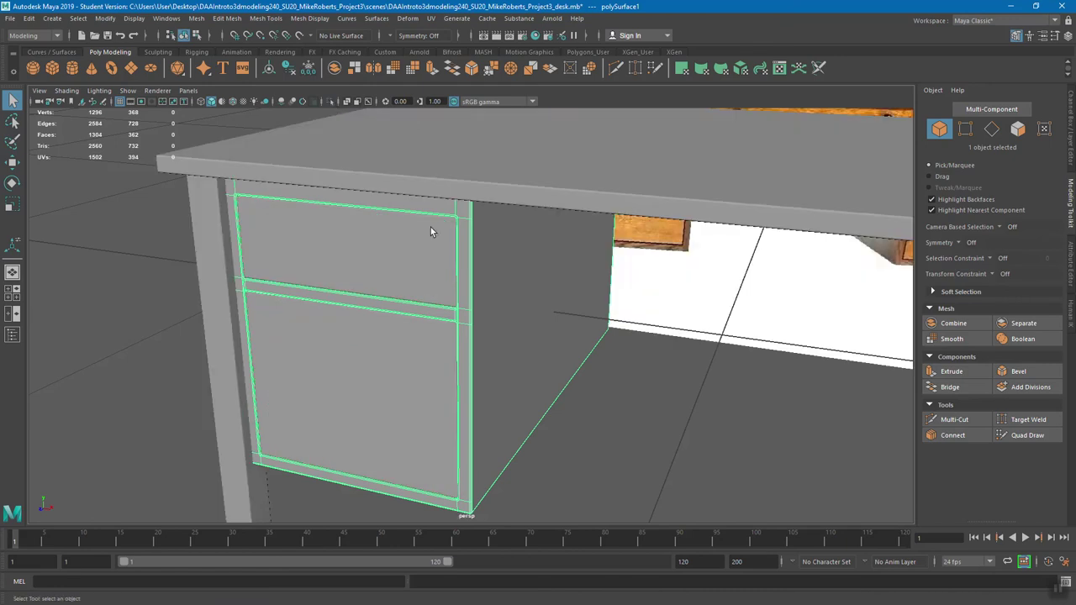
key("f")
left_click_drag(436, 243, 180, 269, "alt")
left_click(180, 269)
right_click_drag(179, 269, 300, 275, "alt")
key("ctrl+s")
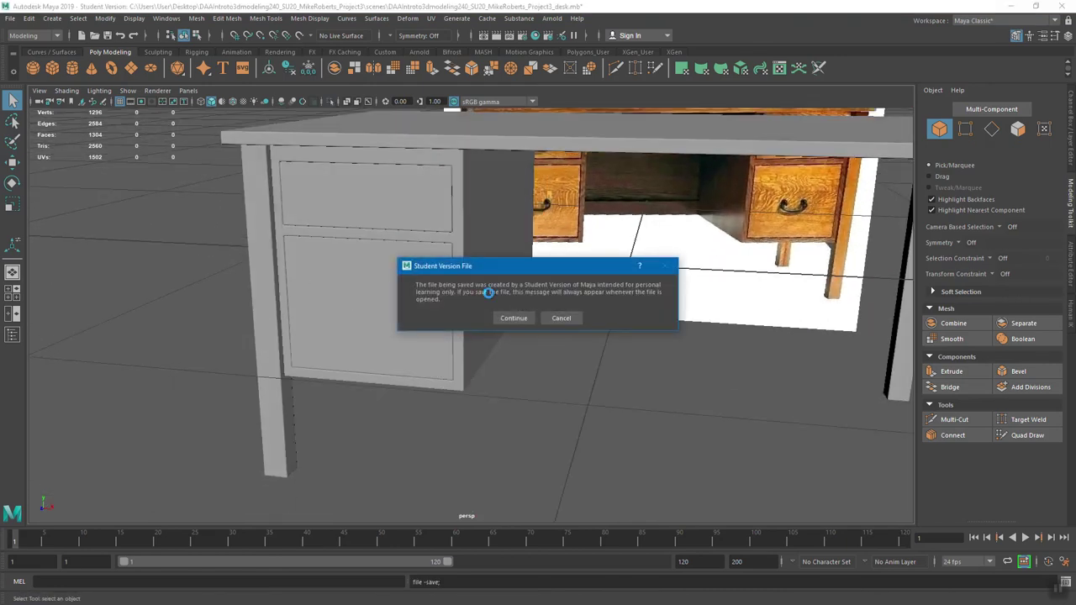
left_click(513, 319)
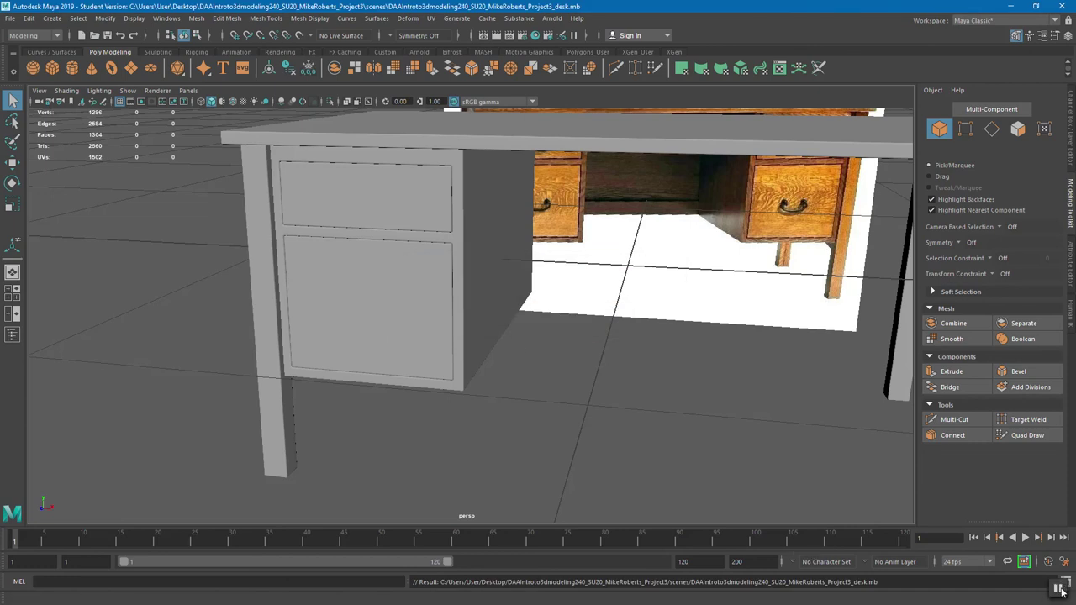